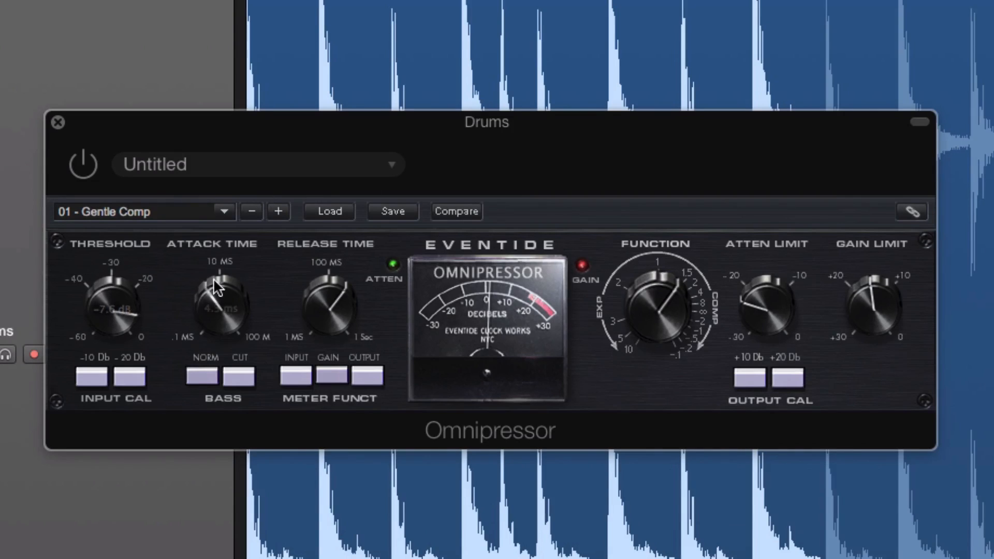
Step: Sweep the Function control through full expansion and reverse compression, and readjust it within the compression range
mouse_move(319, 284)
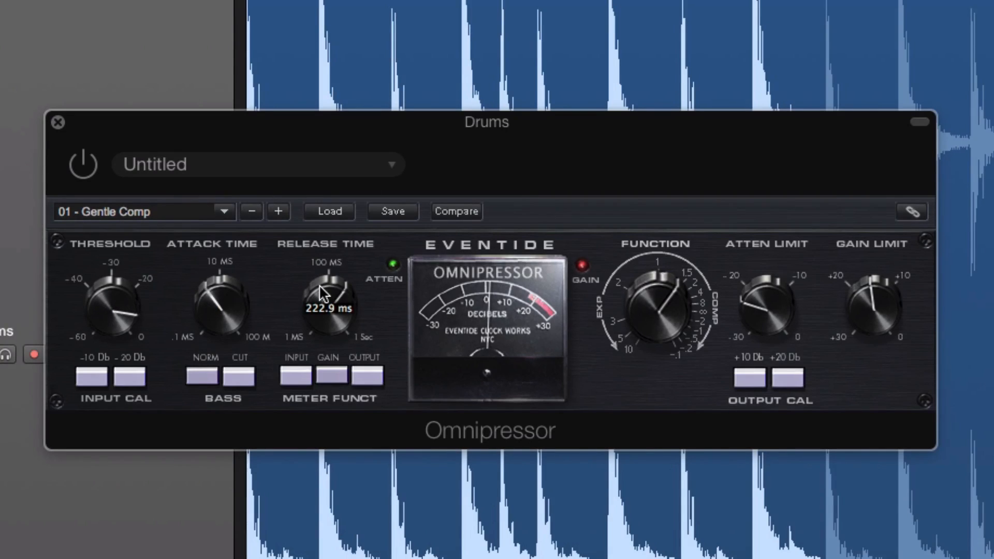
mouse_move(633, 310)
left_click_drag(672, 296, 623, 509)
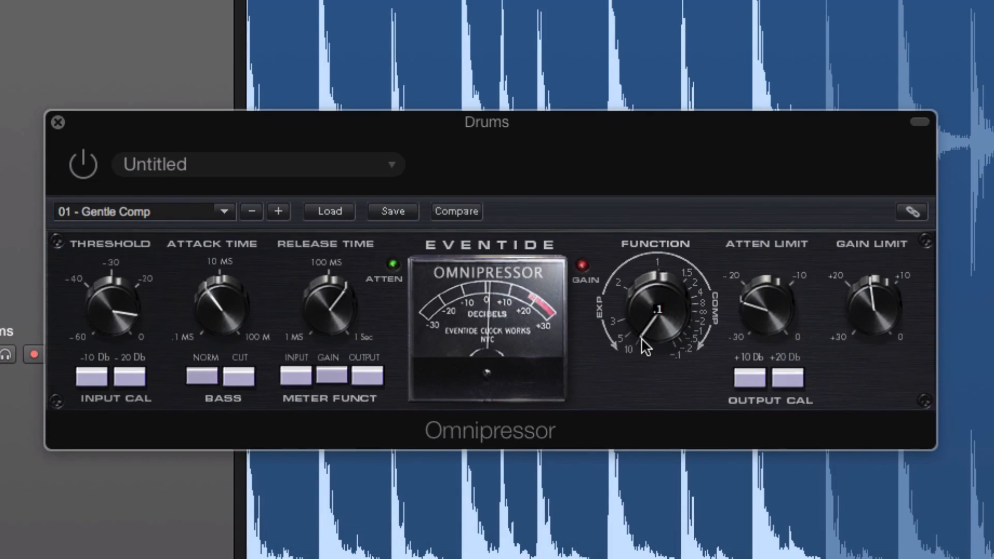
left_click_drag(642, 339, 808, 73)
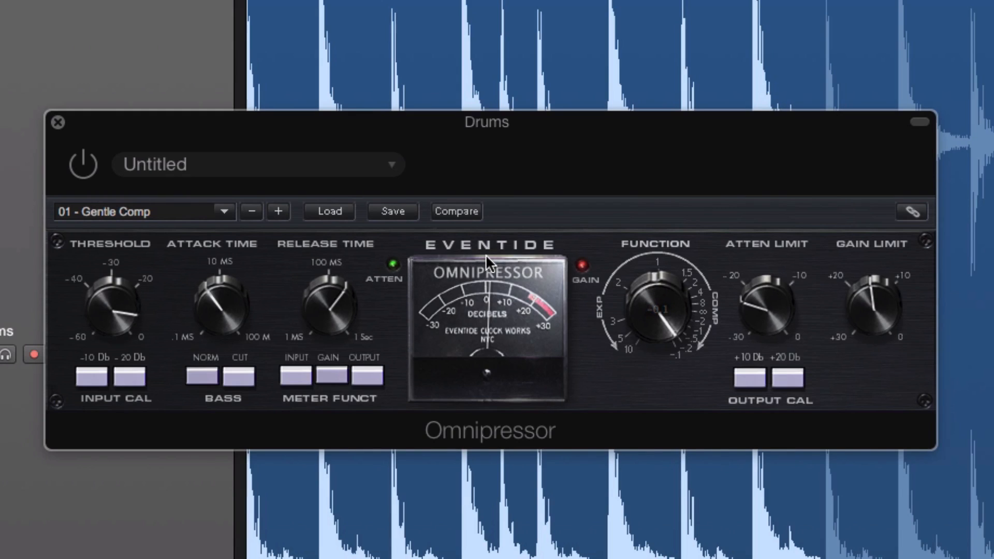
mouse_move(664, 288)
left_click_drag(660, 290, 646, 310)
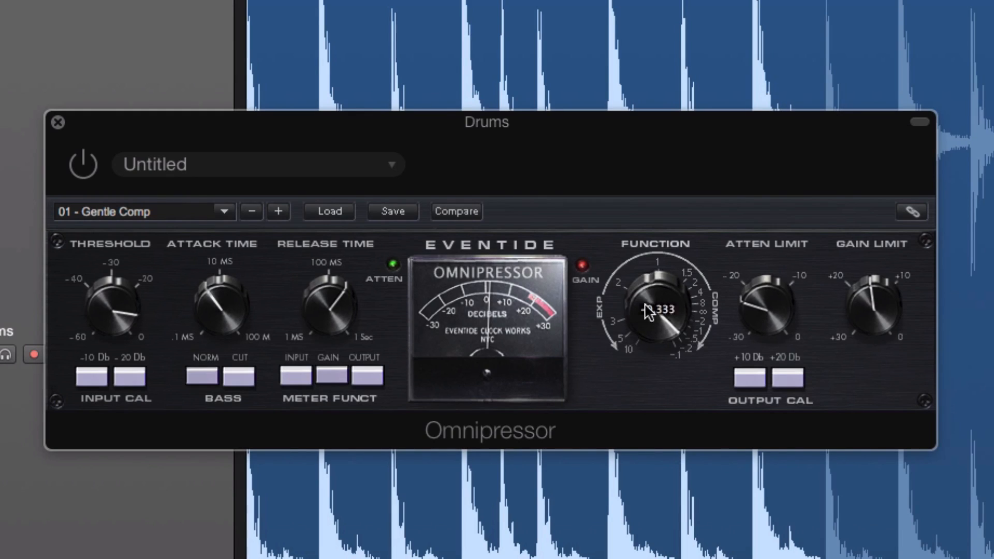
Step: Set the attenuation limit to -21.8 dB and adjust the gain limit
mouse_move(743, 312)
mouse_move(751, 302)
left_mouse_down()
mouse_move(750, 265)
mouse_move(750, 292)
left_mouse_up()
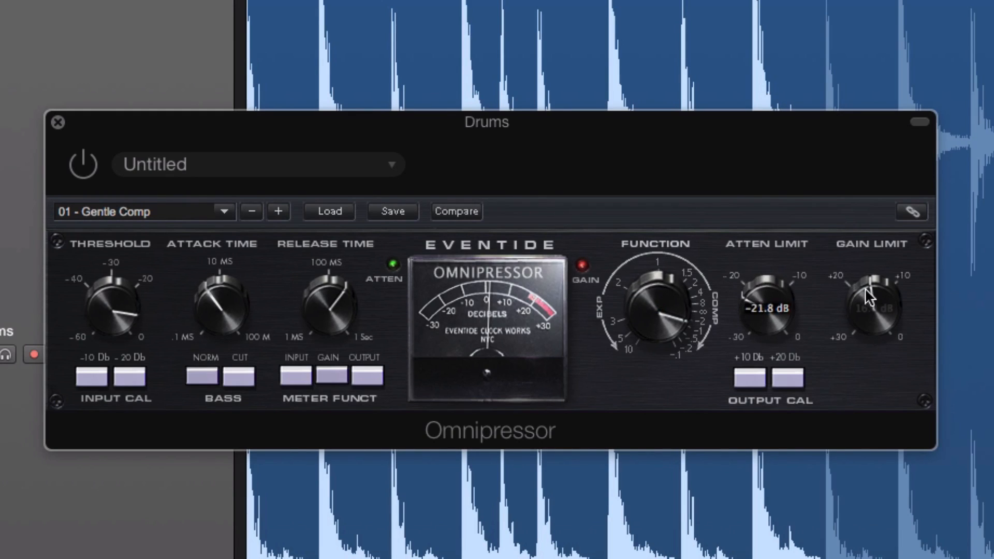
mouse_move(865, 287)
left_mouse_down()
mouse_move(845, 314)
mouse_move(911, 264)
mouse_move(919, 246)
mouse_move(852, 284)
left_mouse_up()
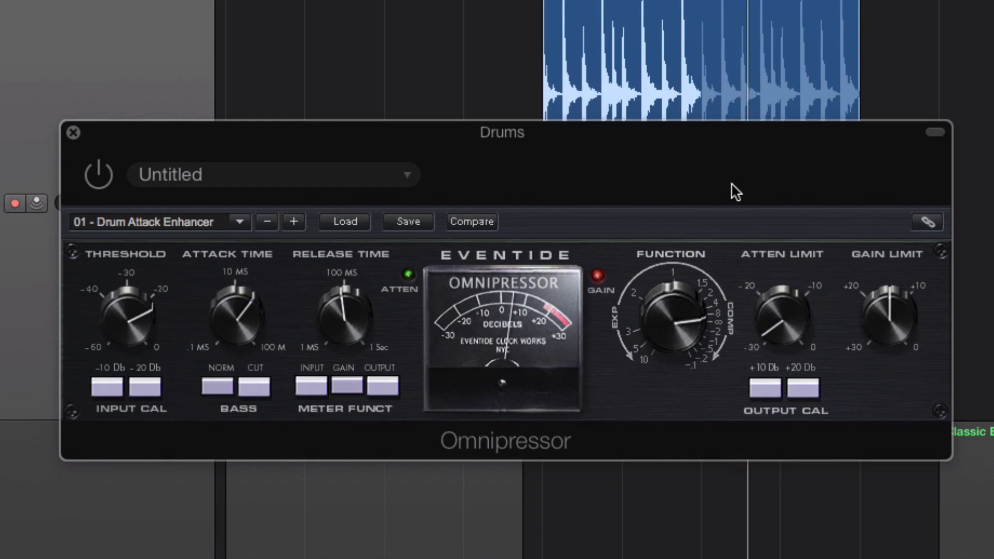
Step: Enable the Omnipressor on the drums and inspect the attack, release and function settings of the Drum Attack Enhancer preset
left_click(99, 176)
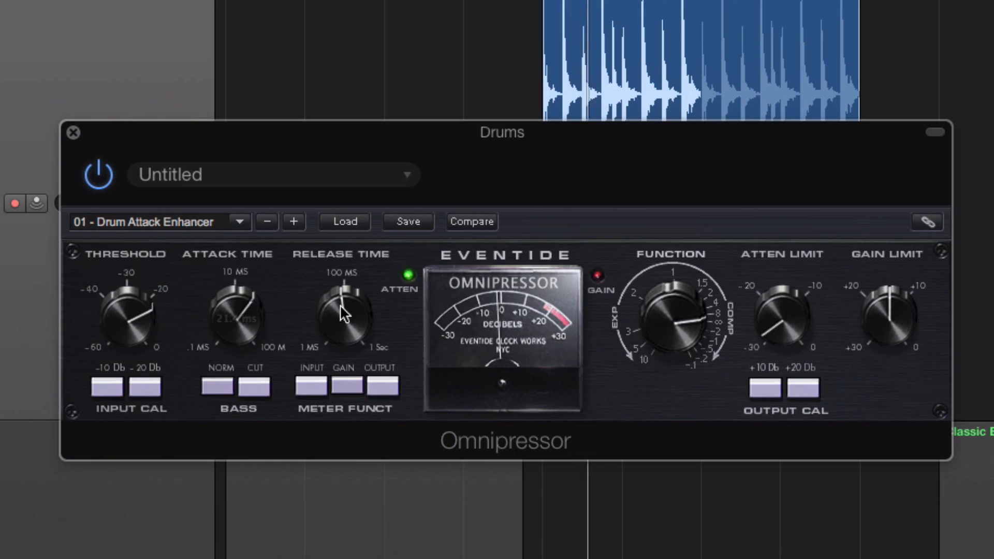
mouse_move(352, 310)
mouse_move(693, 317)
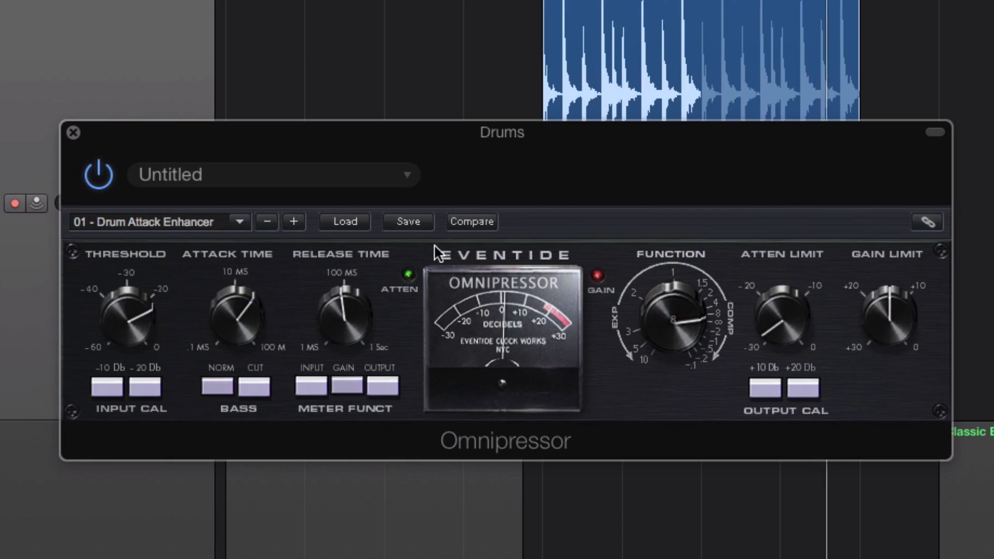
mouse_move(214, 298)
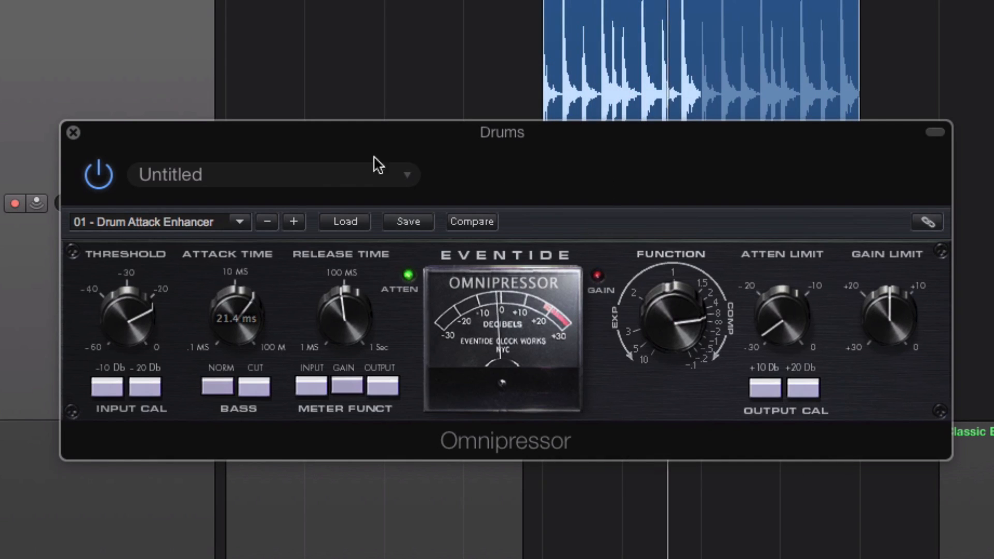
Step: Switch to the 01 - Gentle Comp preset and toggle the +10 dB output calibration
left_click(293, 220)
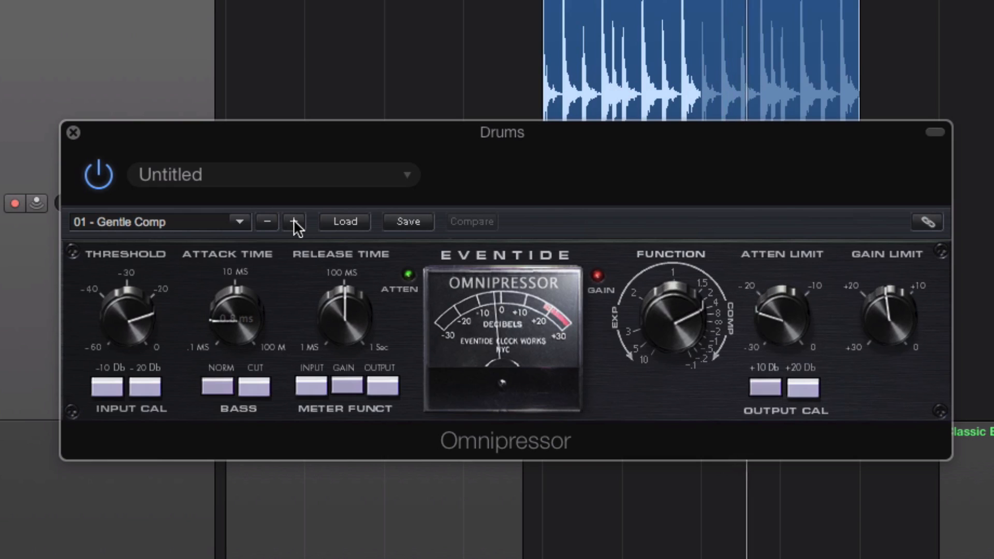
left_click(753, 382)
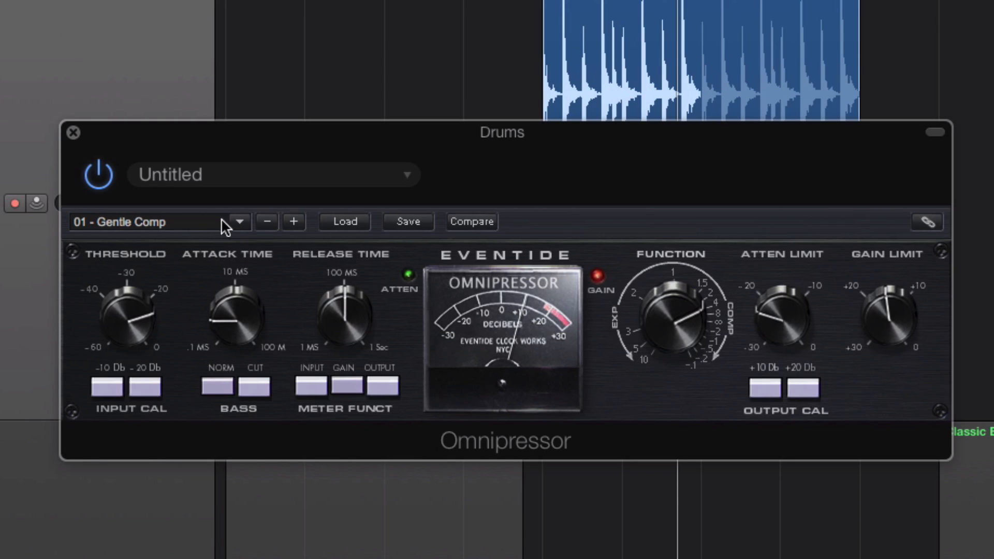
Step: Load the 2 Crisp Contact Gate preset from the V preset folder
left_click(239, 221)
mouse_move(321, 441)
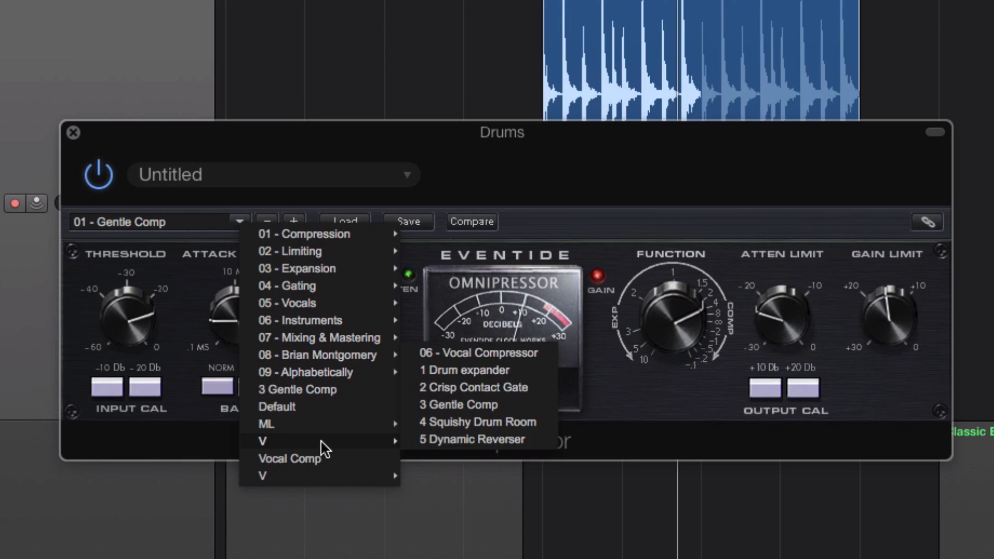
left_click(454, 387)
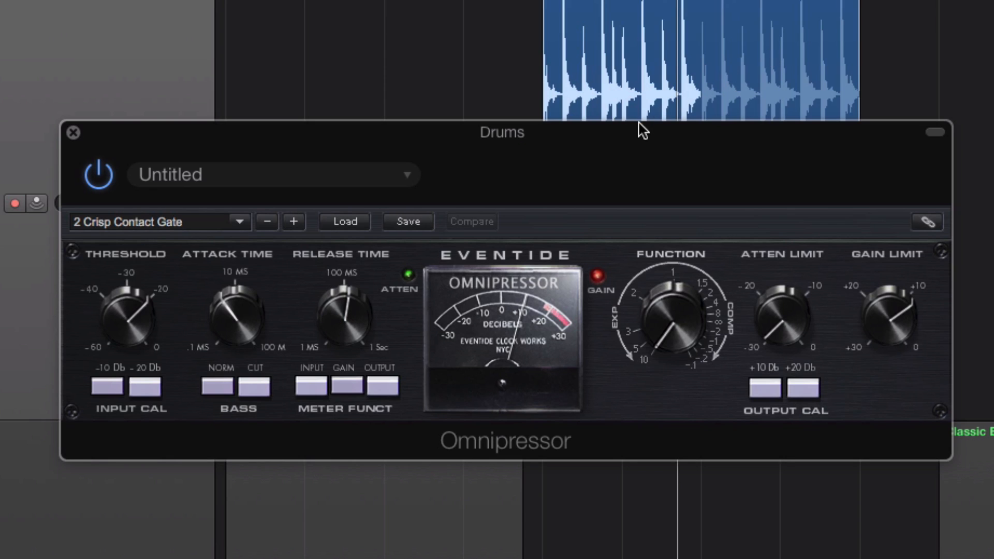
Step: Compare the gated drums with the plug-in bypassed and active, and adjust the gate's threshold
left_click(98, 175)
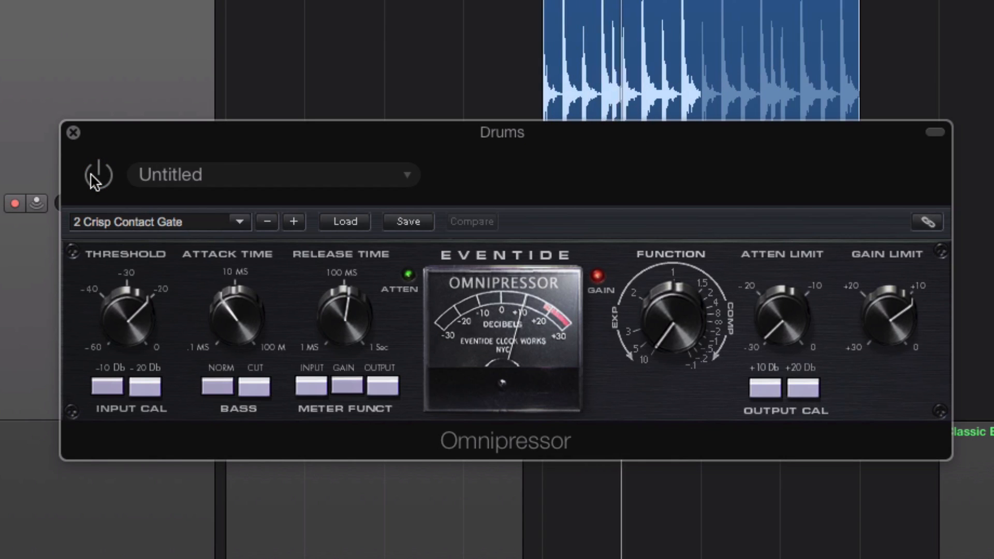
left_click(96, 180)
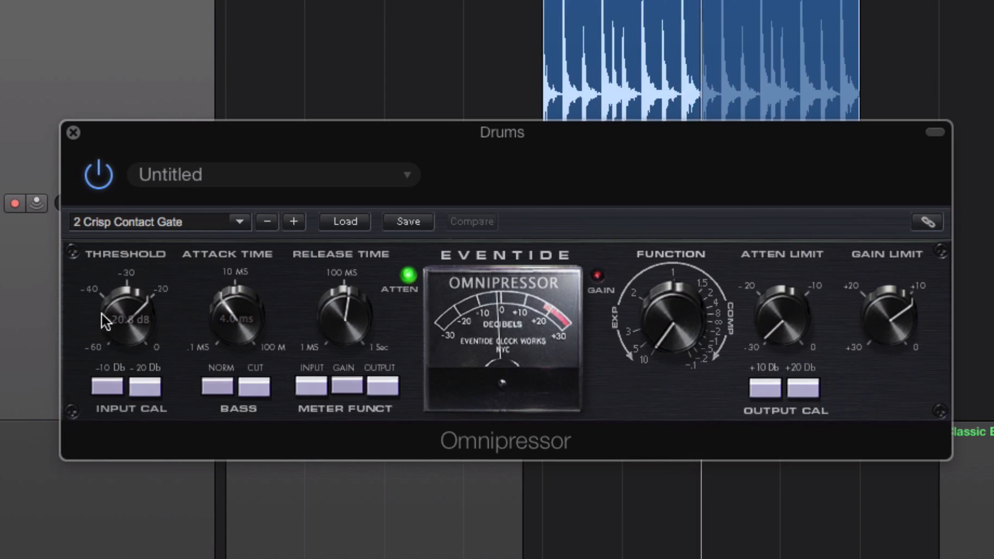
left_click_drag(125, 313, 126, 348)
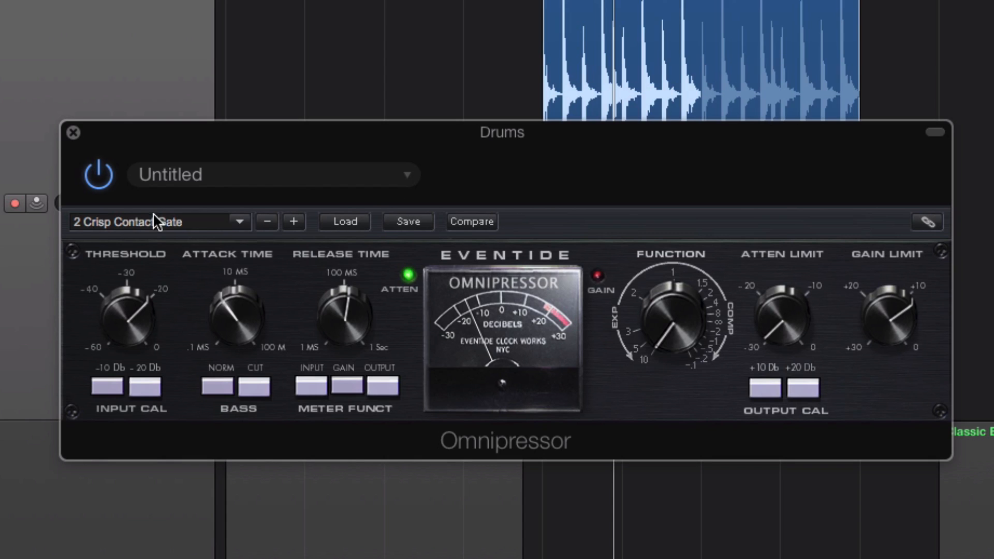
Step: Load the 4 Squishy Drum Room preset from the V preset folder
left_click(137, 219)
mouse_move(183, 439)
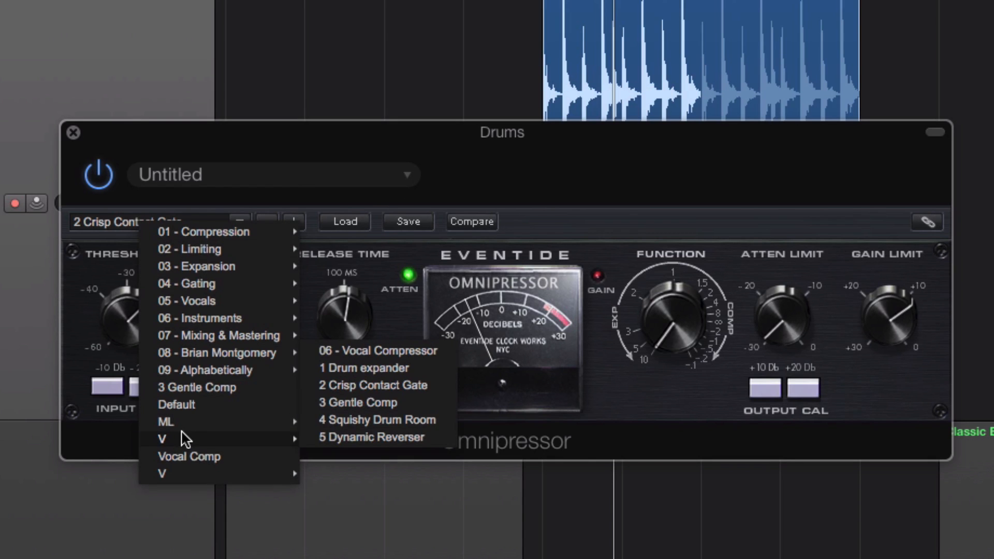
left_click(340, 418)
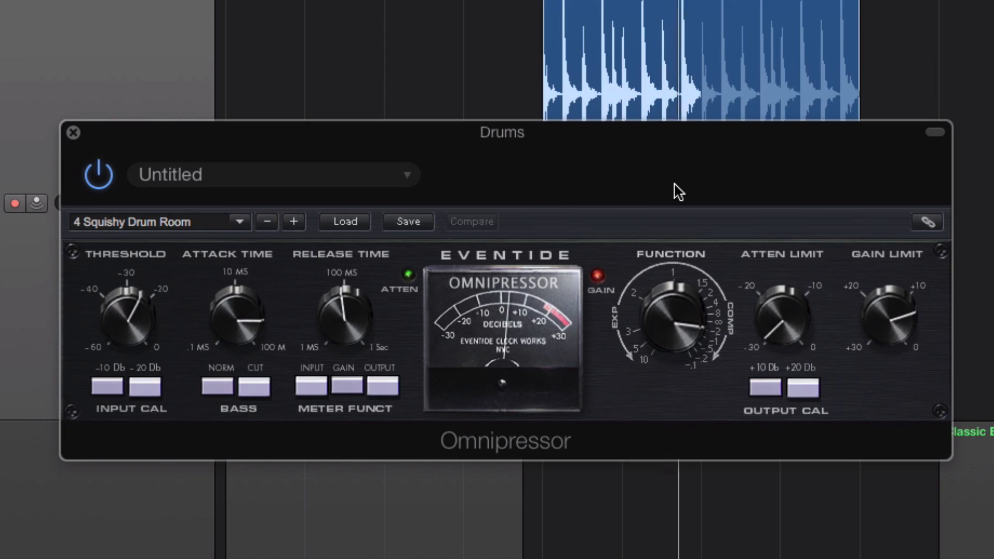
Step: Load the 3 Gentle Comp preset from the V preset folder and lower its threshold
left_click(209, 228)
mouse_move(285, 441)
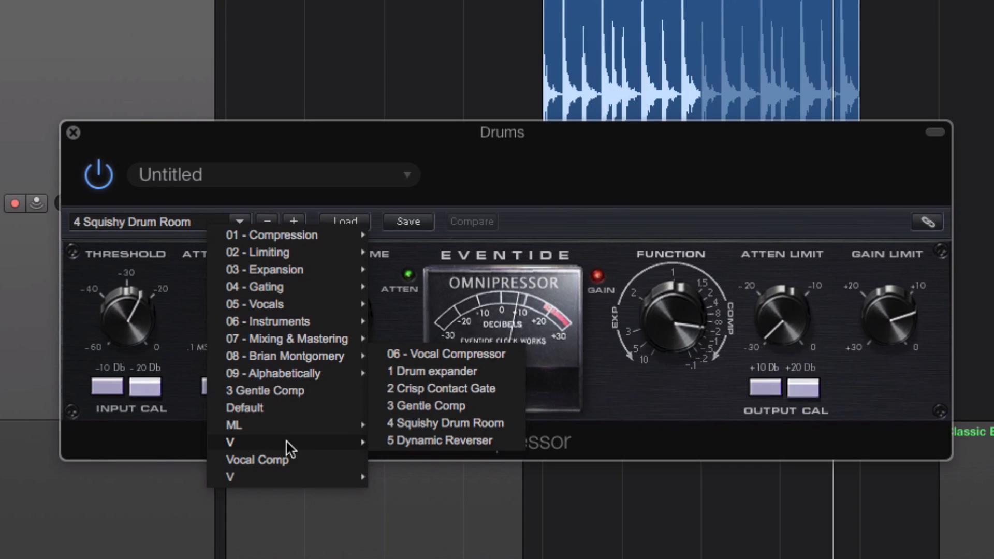
left_click(422, 405)
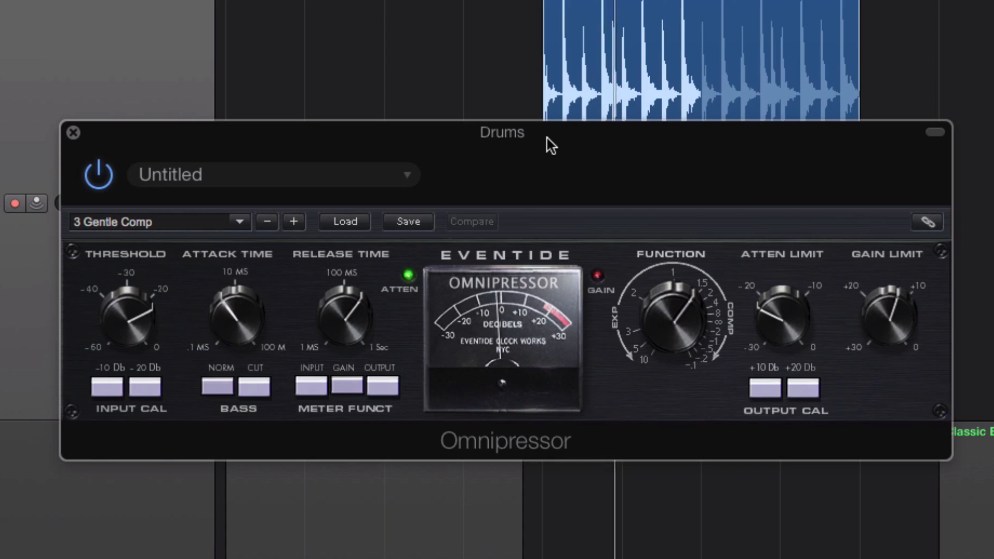
left_click_drag(125, 316, 131, 343)
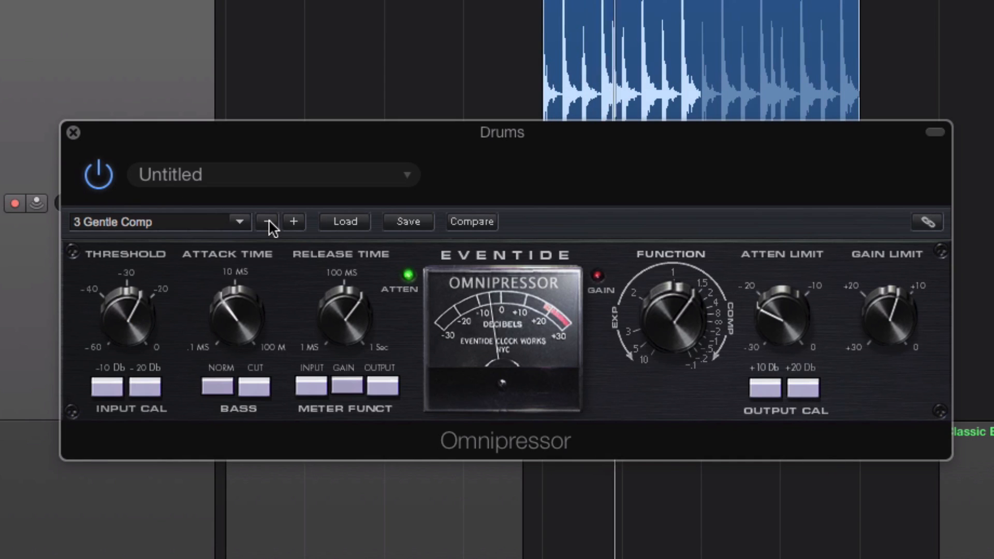
Step: Load the 5 Dynamic Reverser preset from the ML preset folder and toggle the +10 dB output calibration
left_click(182, 225)
mouse_move(221, 428)
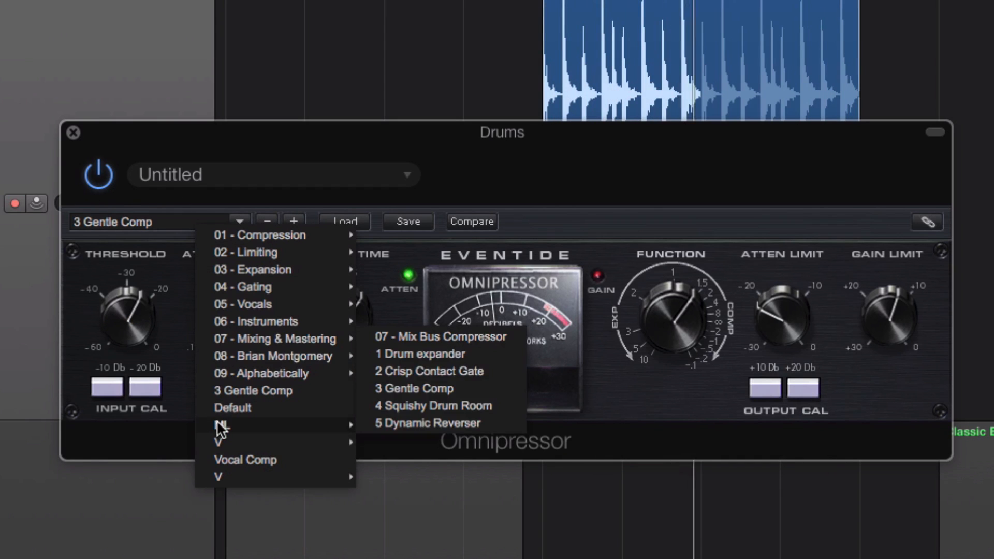
left_click(406, 423)
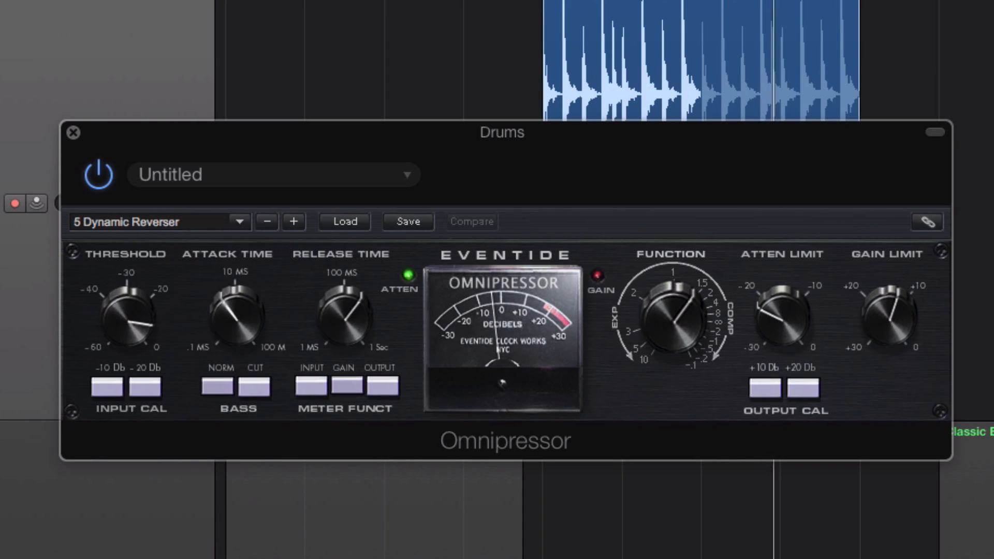
left_click(763, 387)
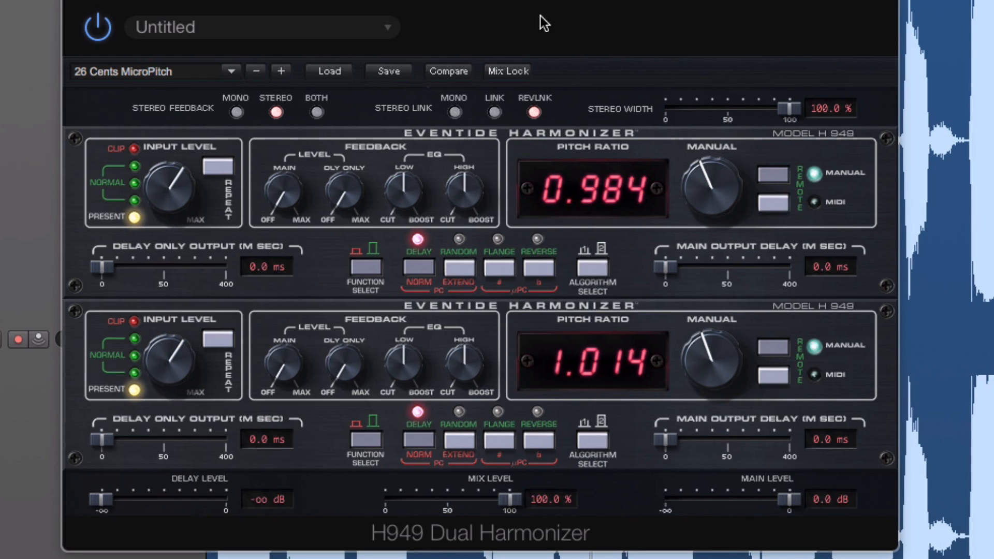
Step: Set the H949 stereo link to Link and adjust the pitch ratio with the upper unit's Manual control
mouse_move(474, 192)
mouse_move(292, 200)
mouse_move(688, 198)
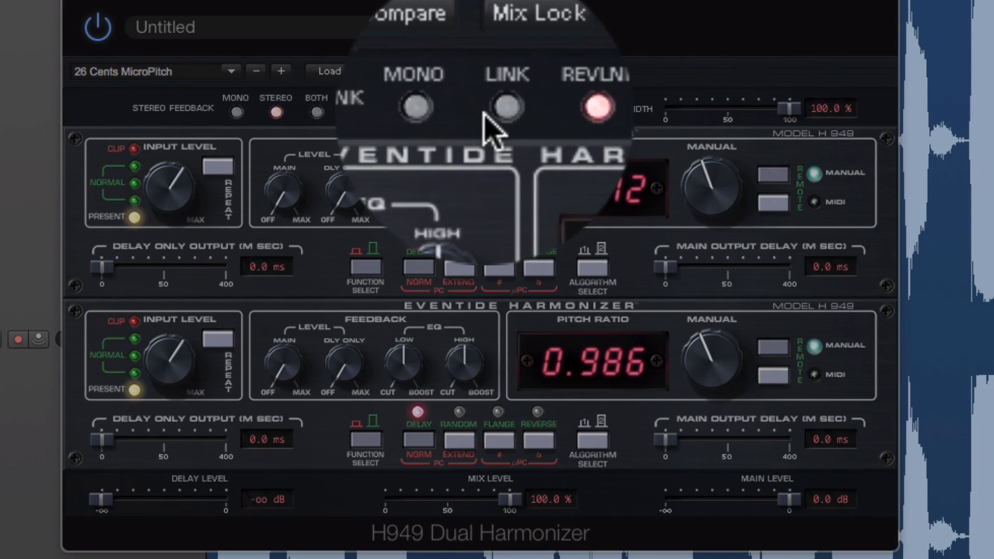
left_click(492, 114)
mouse_move(685, 193)
left_mouse_down()
mouse_move(706, 188)
mouse_move(700, 165)
mouse_move(678, 212)
mouse_move(691, 189)
left_mouse_up()
Step: Adjust the lower unit's pitch alone with the stereo link on Mono, and shift both units in opposite directions with REVLNK
left_click(455, 112)
left_click_drag(710, 365, 711, 362)
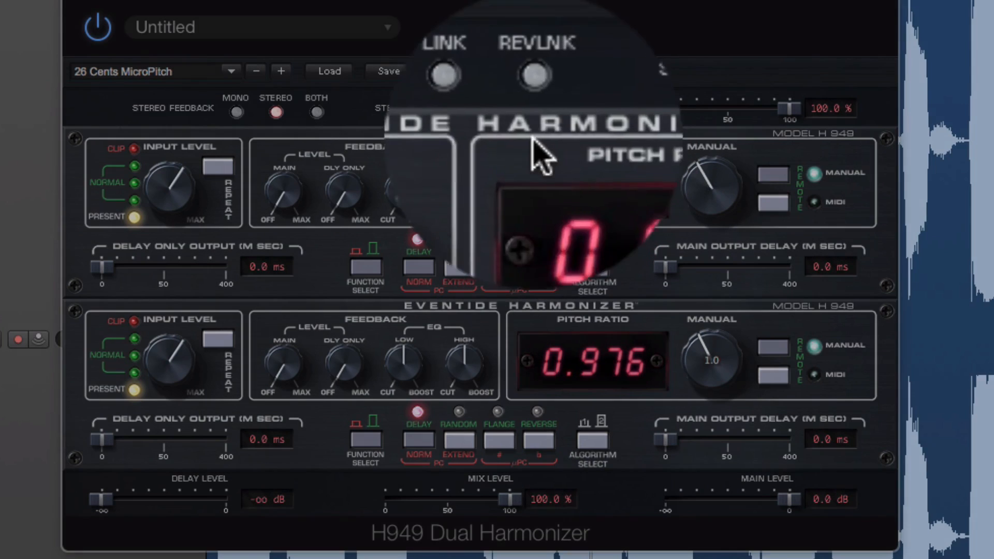
left_click(534, 111)
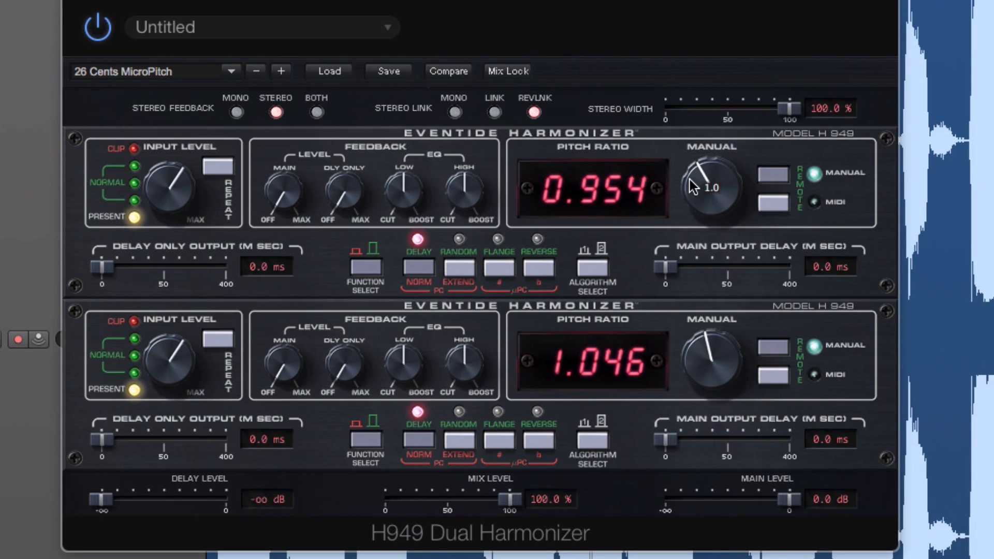
left_click_drag(694, 187, 596, 135)
Step: Set the stereo link back to Link and compare the sound with the H949 bypassed and active
left_click(494, 112)
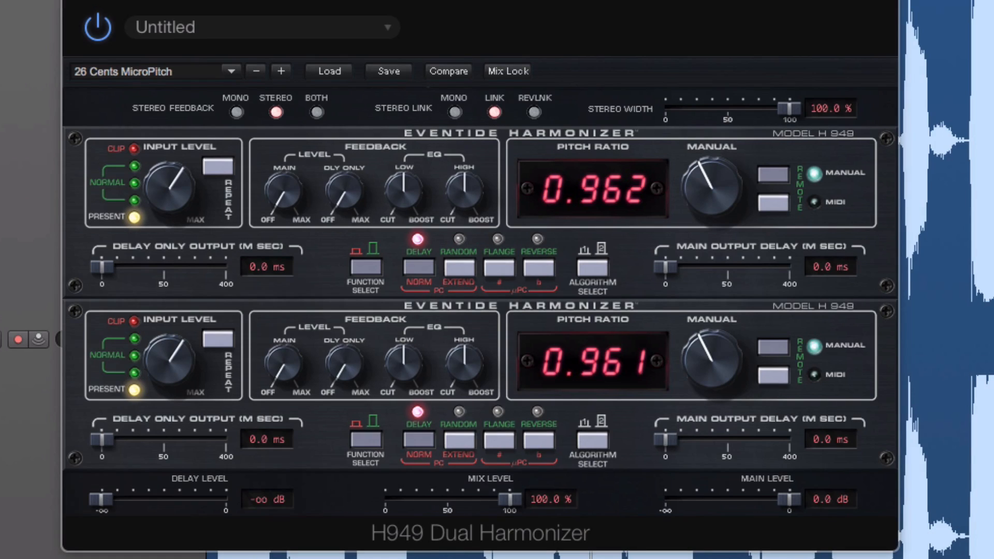
left_click(103, 32)
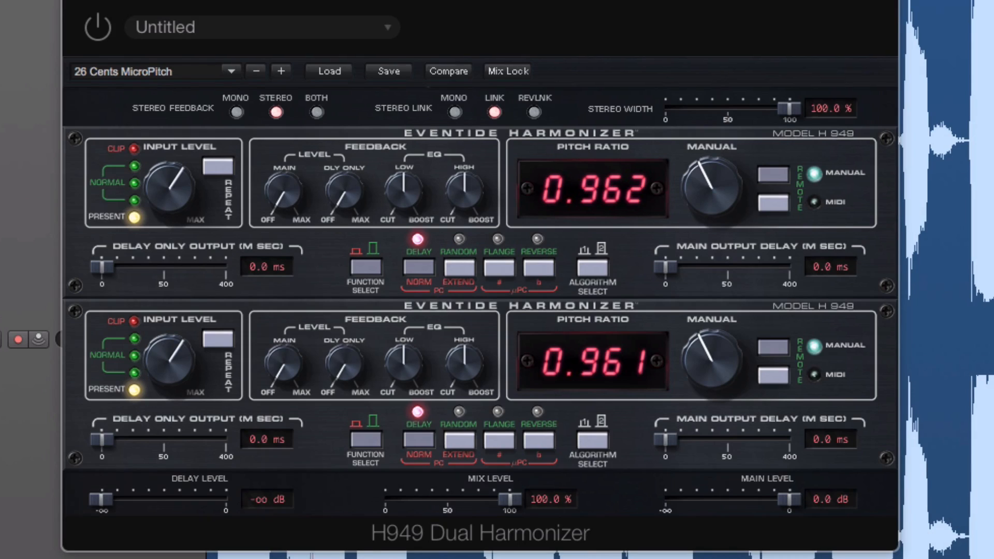
left_click(100, 32)
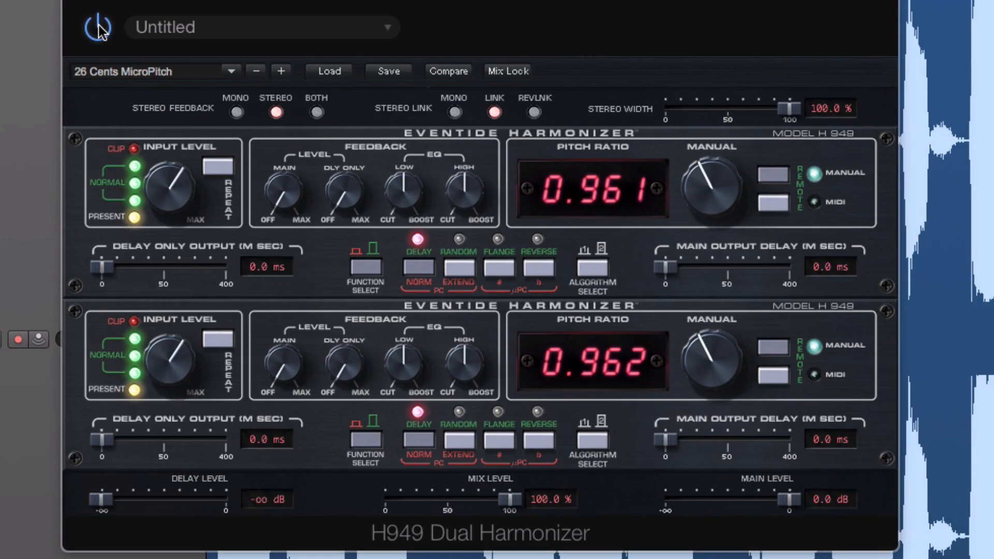
Step: Load the 47 Cents MicroPitch preset from the 08 - MicroPitch Shift folder
left_click(166, 72)
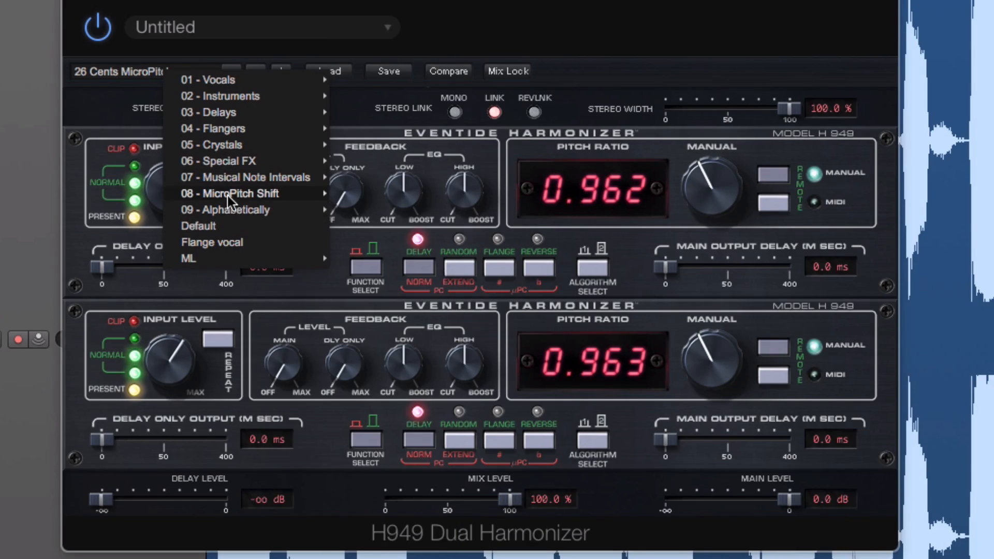
mouse_move(229, 197)
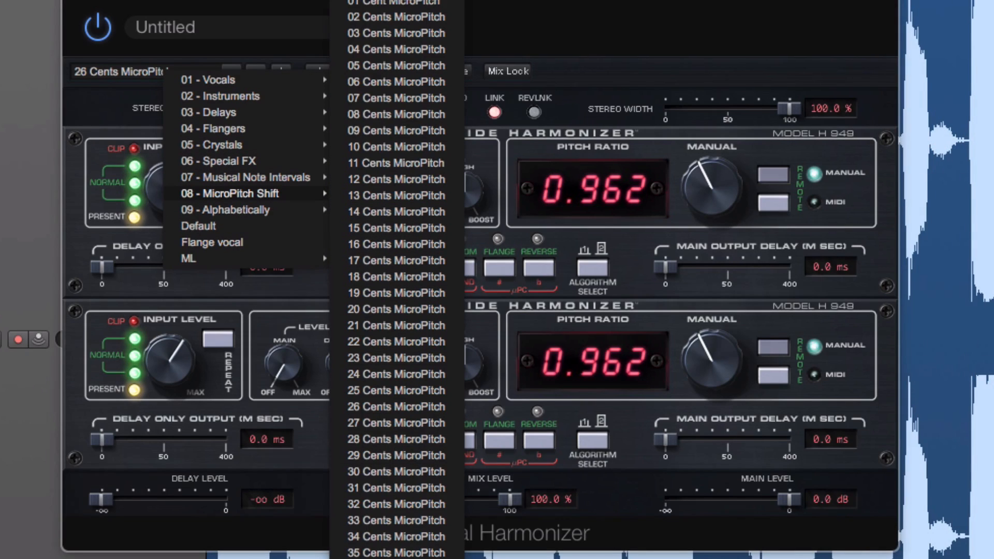
left_click(396, 558)
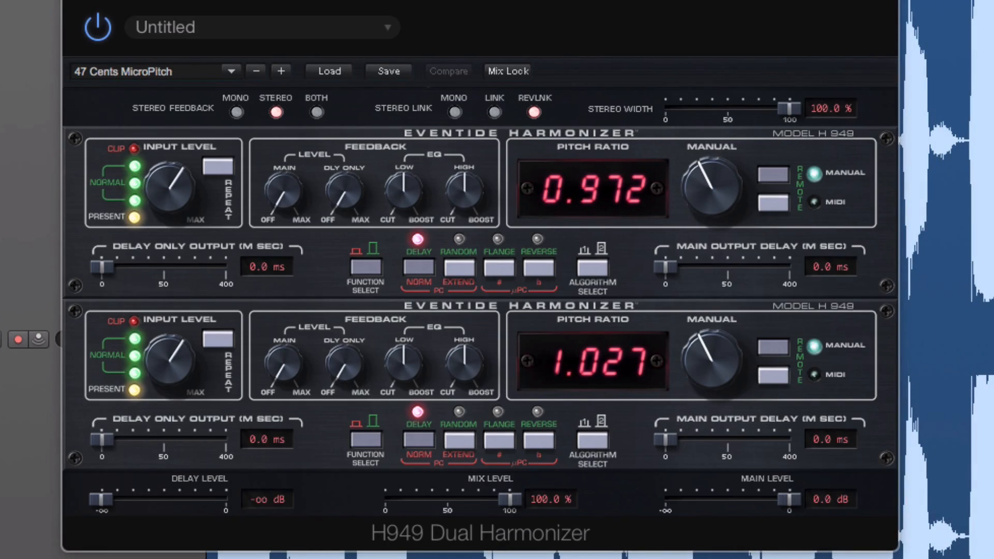
Step: Load the Flange vocal preset from the ML preset folder
left_click(189, 73)
mouse_move(288, 263)
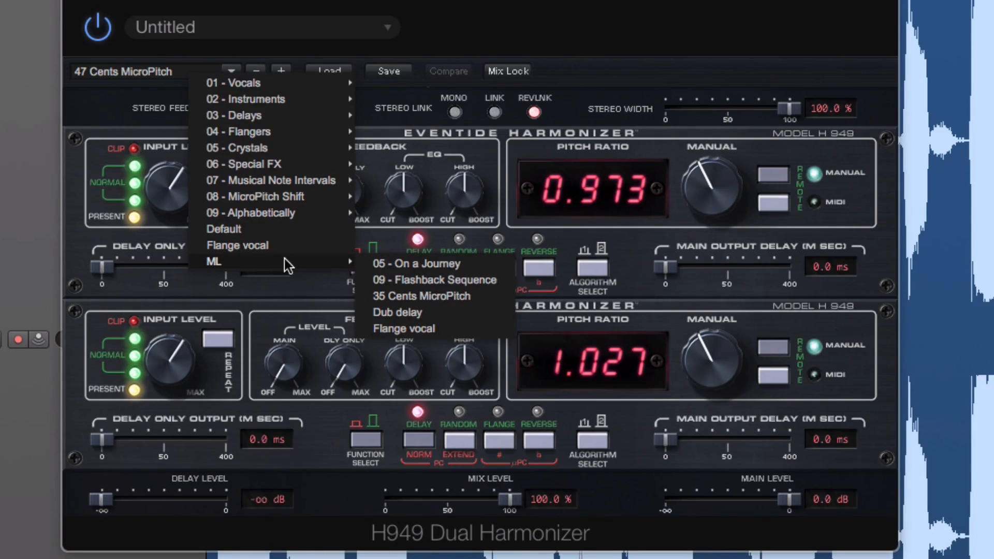
left_click(400, 329)
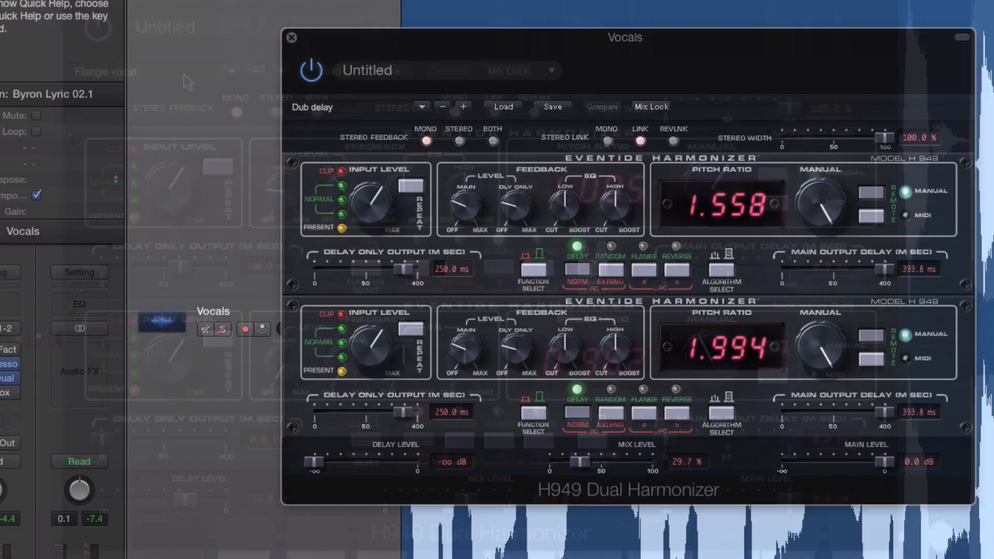
Step: Audition the Dub delay preset on the vocals and engage the upper unit's Repeat function
left_click_drag(747, 33, 518, 44)
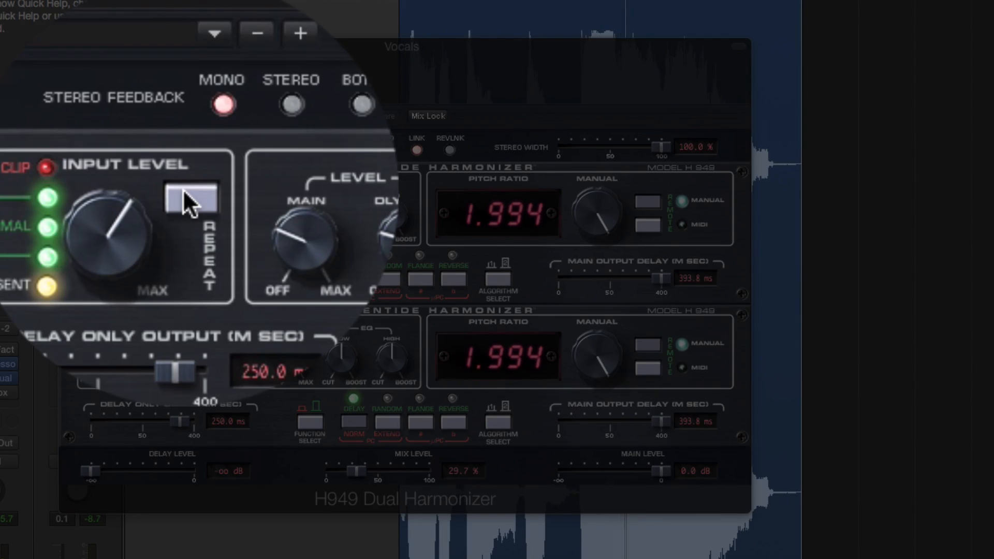
left_click(192, 191)
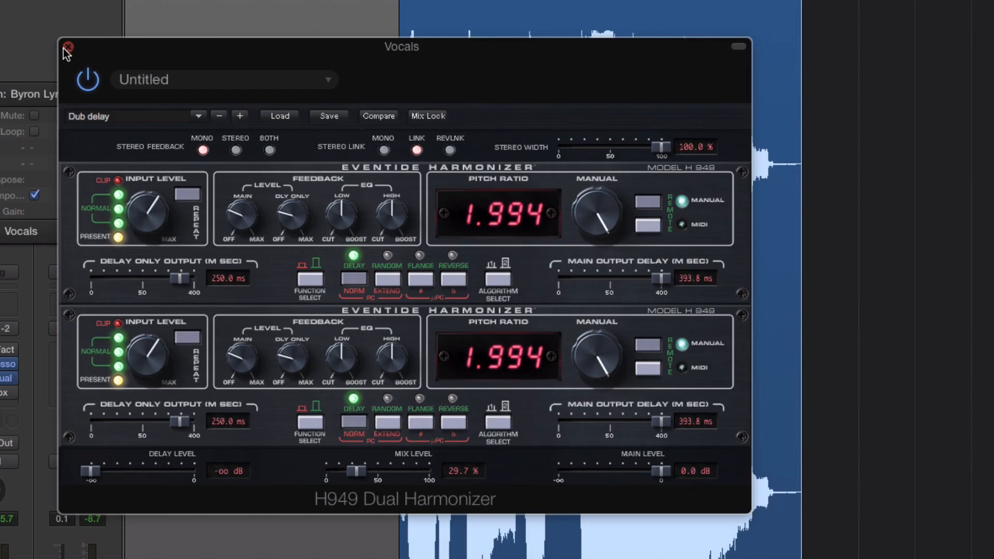
left_click_drag(123, 42, 278, 113)
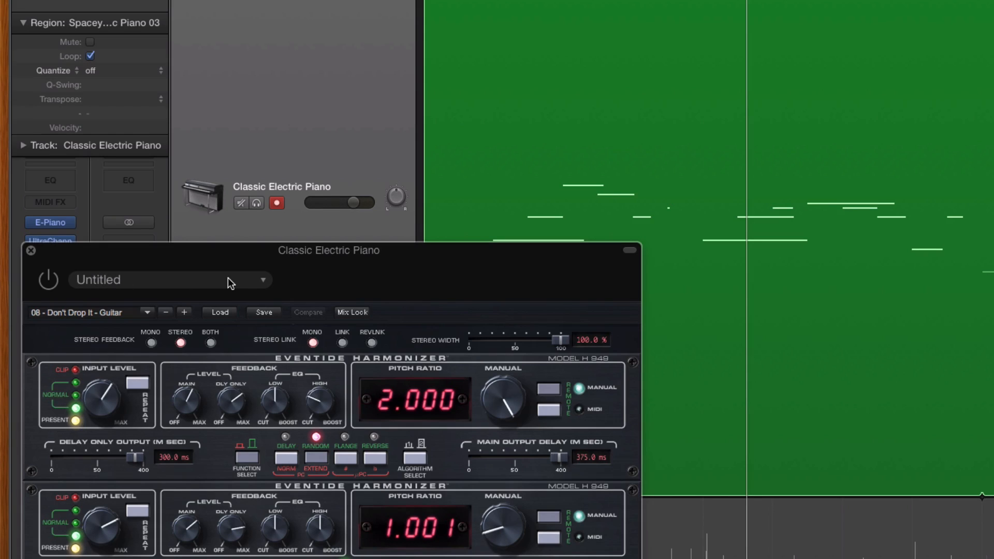
Step: Play the Classic Electric Piano track and switch on its H949 with the 08 - Don't Drop It - Guitar preset
key("space")
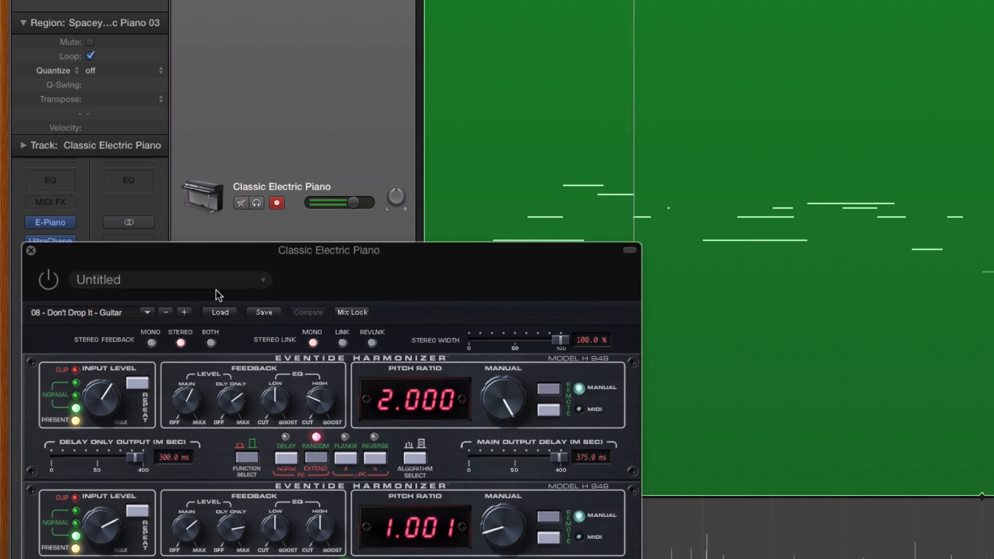
left_click_drag(281, 258, 415, 53)
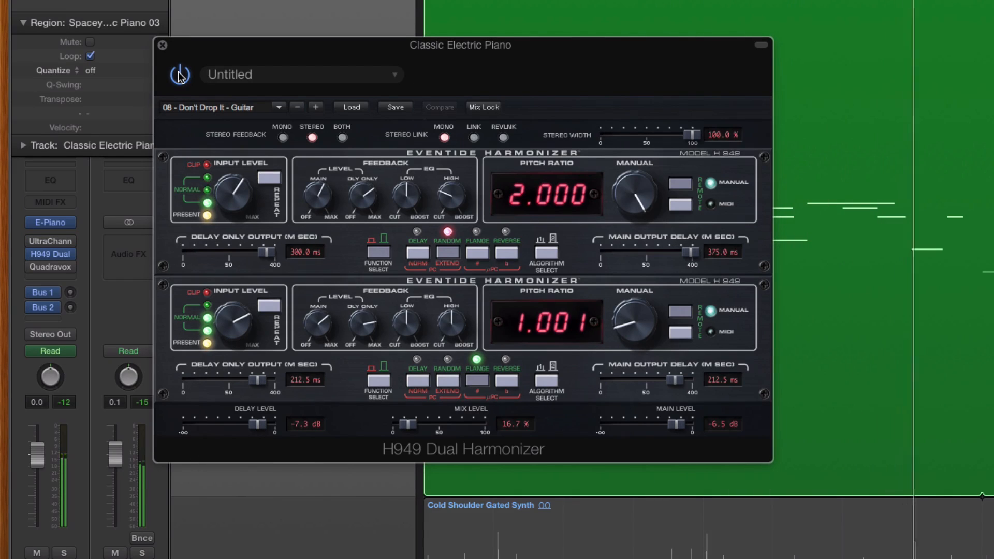
left_click_drag(539, 74, 553, 163)
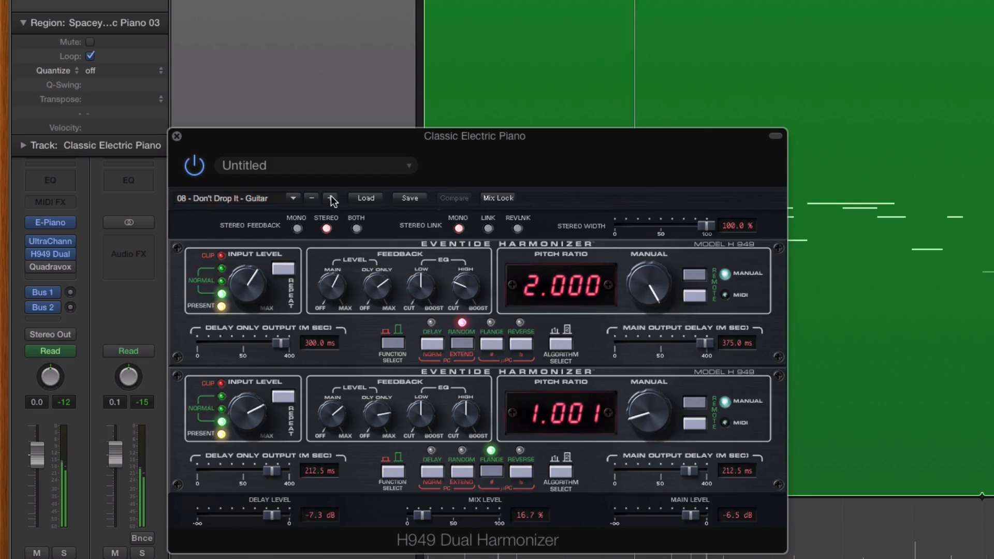
Step: Load the following preset, 09 - Flashback Sequence, on the electric piano and look through the preset folders
left_click(330, 198)
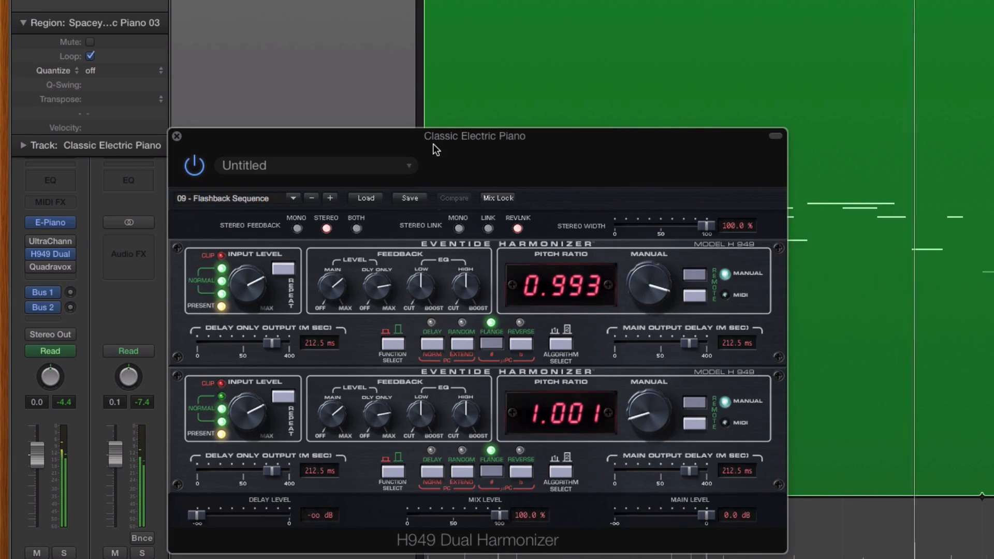
left_click(241, 201)
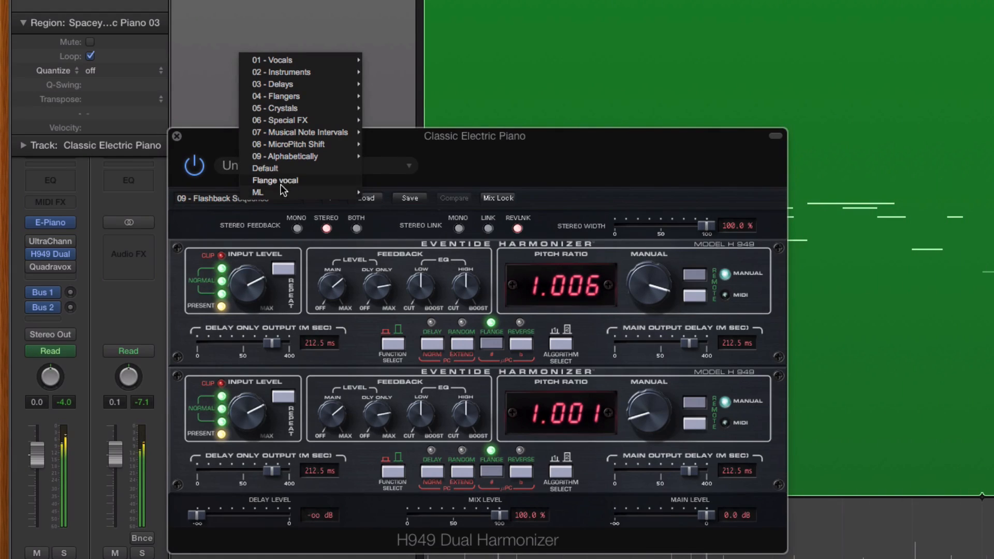
mouse_move(282, 192)
left_click(404, 195)
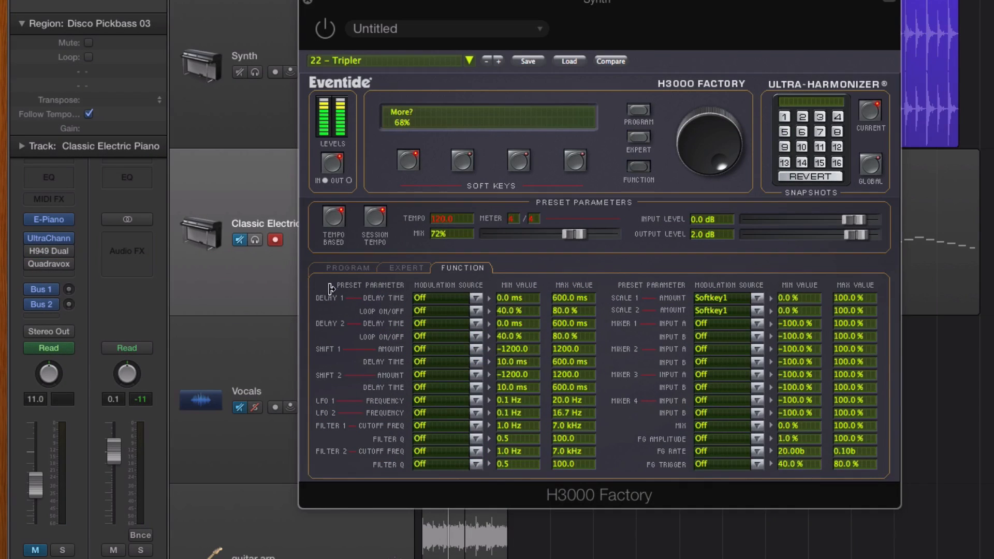
Step: Show the H3000 Factory's Program page with its effects-block patching and bring the whole plug-in into view
left_click(341, 264)
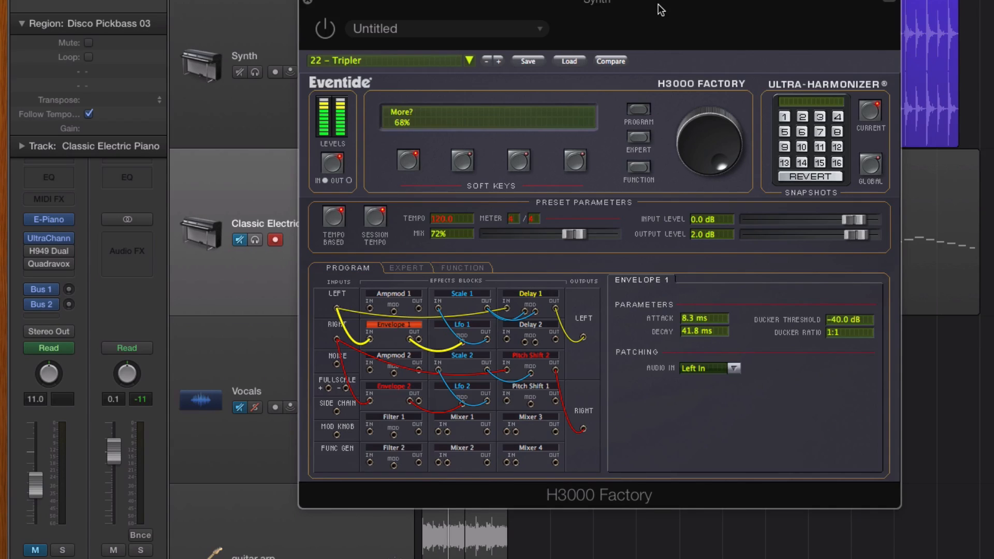
left_click_drag(659, 5, 654, 79)
scroll(642, 55, "down", 3)
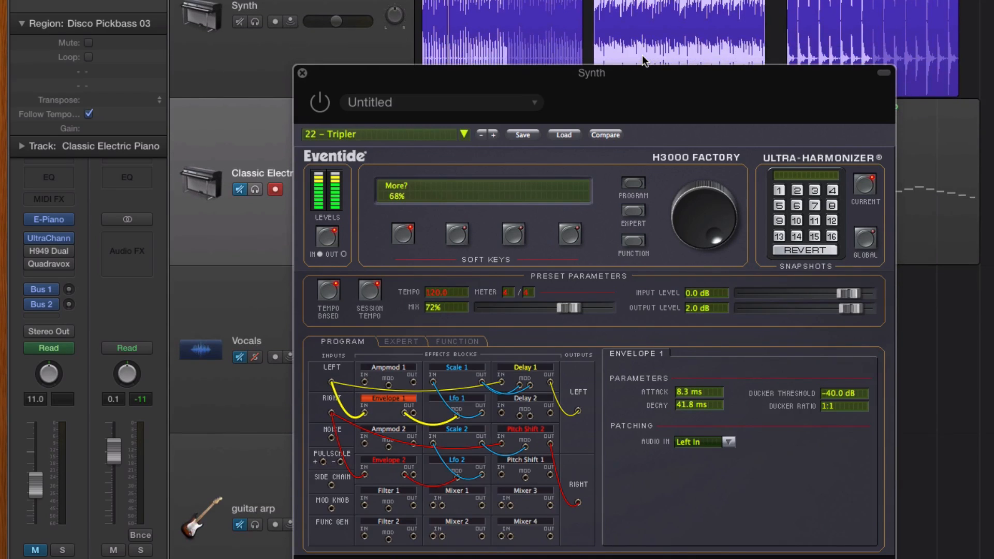
scroll(642, 55, "down", 1)
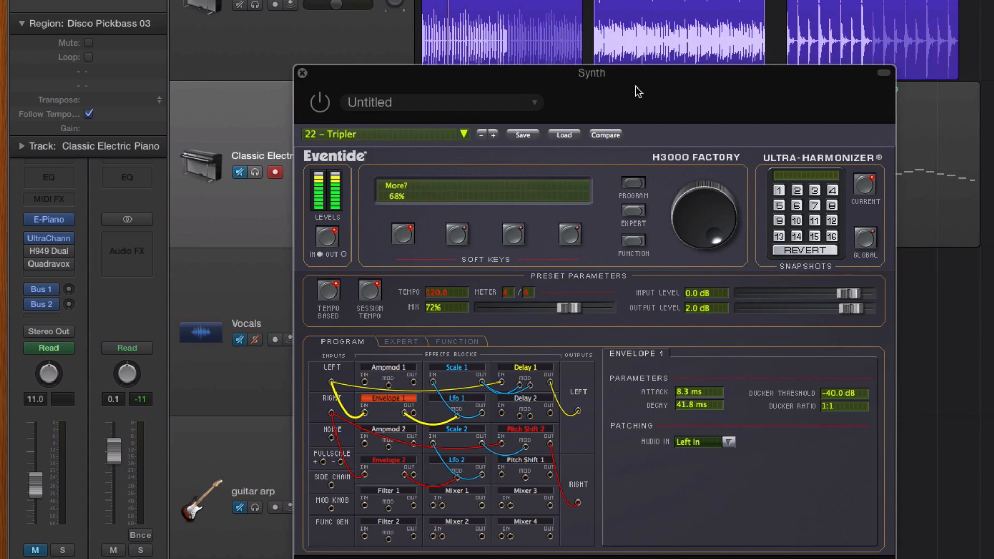
left_click_drag(644, 83, 644, 56)
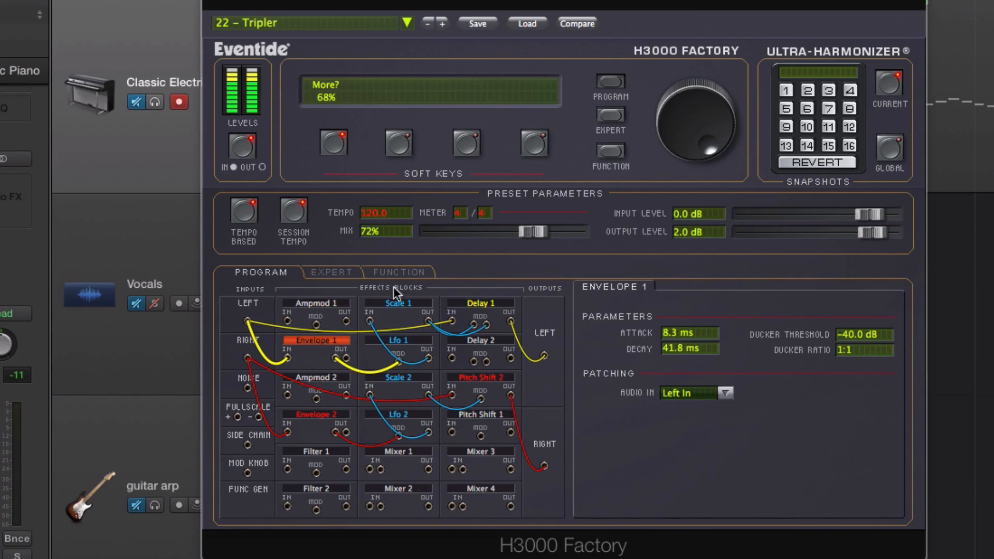
Step: Move the Scale 1 block below Envelope 1 and patch the Ampmod 2 input to the Envelope 2 output
left_click_drag(390, 306, 307, 378)
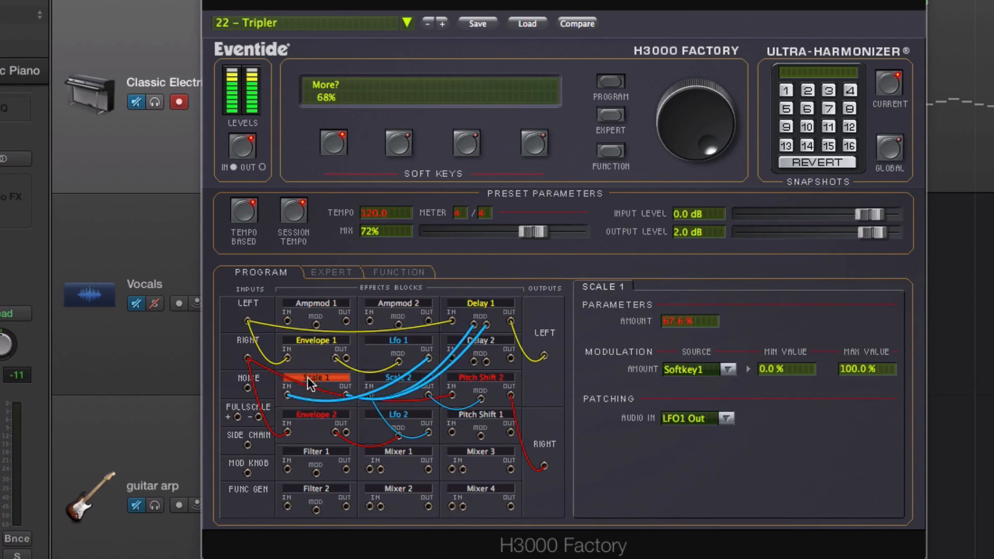
left_click(312, 337)
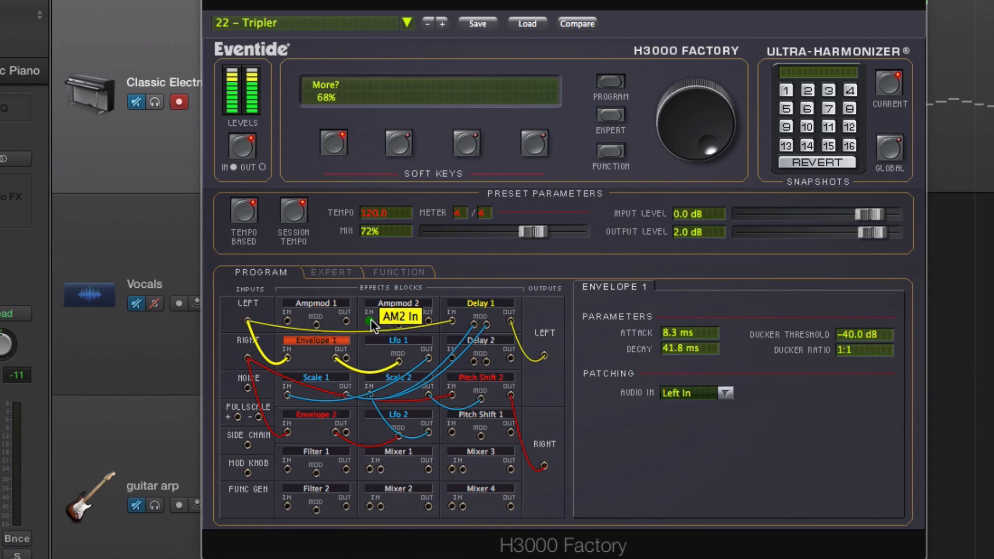
left_click_drag(369, 321, 343, 432)
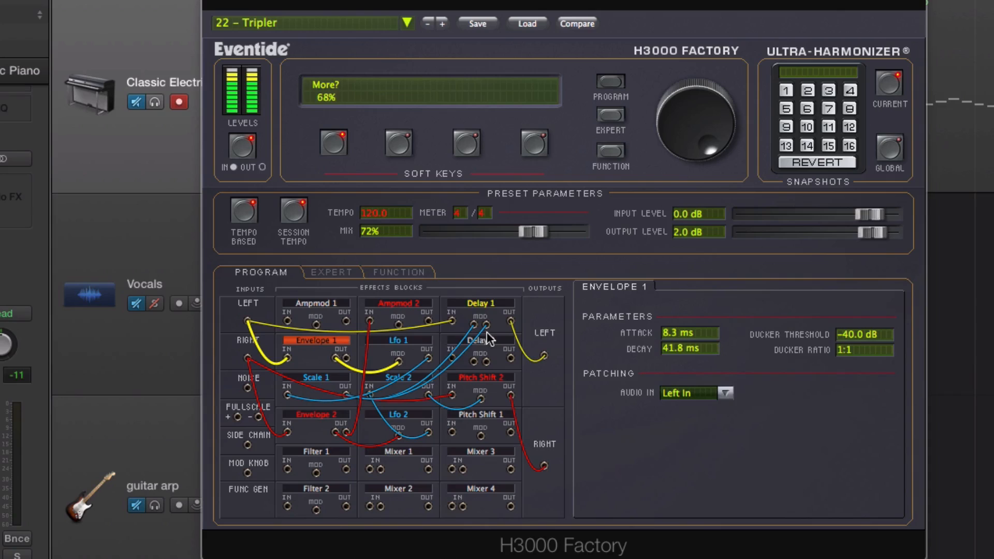
Step: Load the Automator preset and adjust its soft-key parameters, with Spin at 15% and Res at 100%
left_click(442, 23)
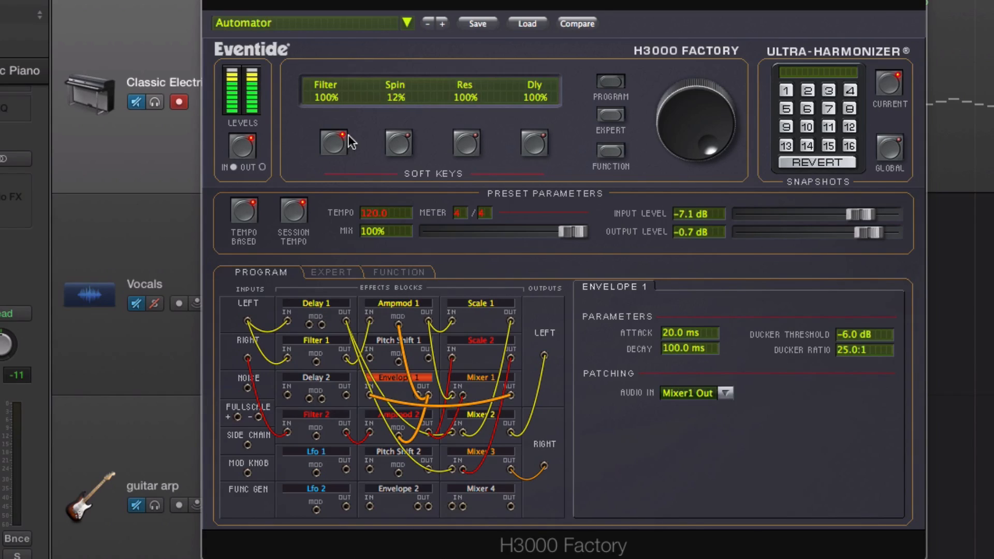
left_click(397, 141)
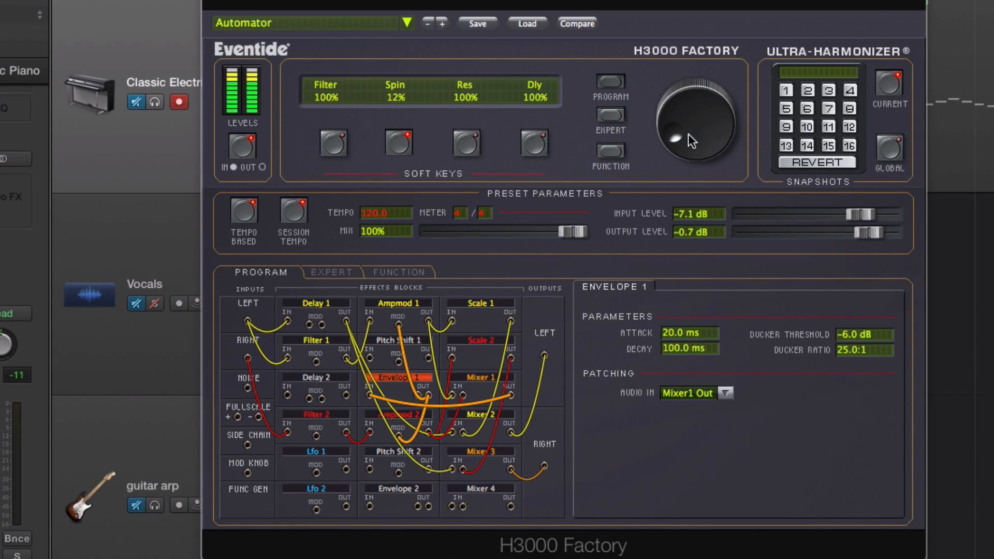
left_click_drag(687, 130, 706, 46)
left_click(467, 143)
left_click_drag(698, 125, 623, 95)
left_click(533, 143)
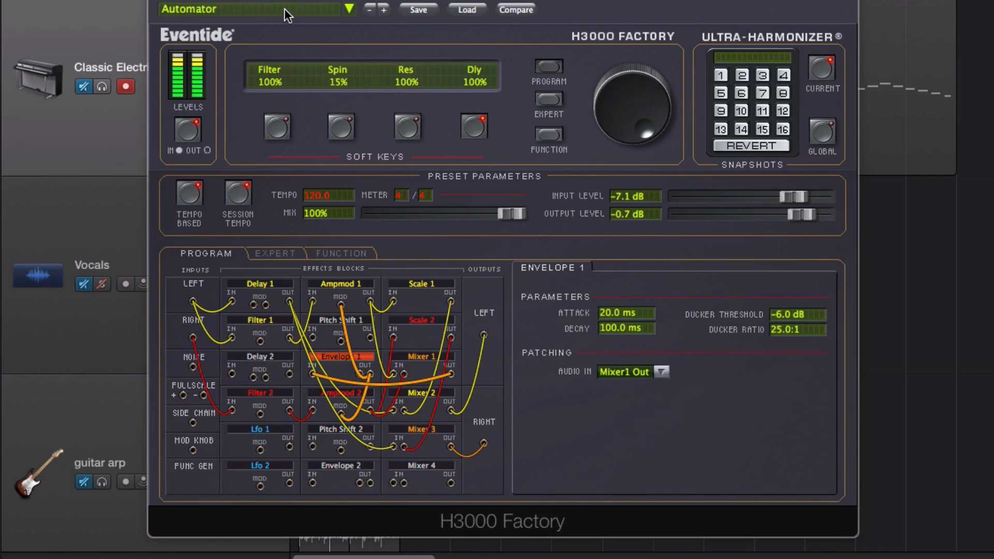
Step: Load the 22 - Tripler preset from the ML folder and bypass the H3000 Factory for comparison on the synth
left_click(284, 8)
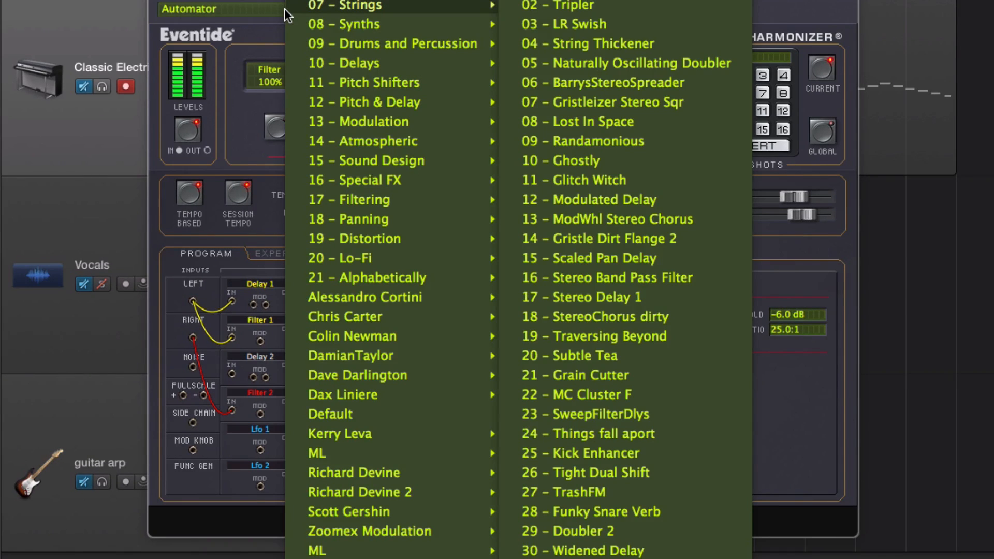
mouse_move(487, 452)
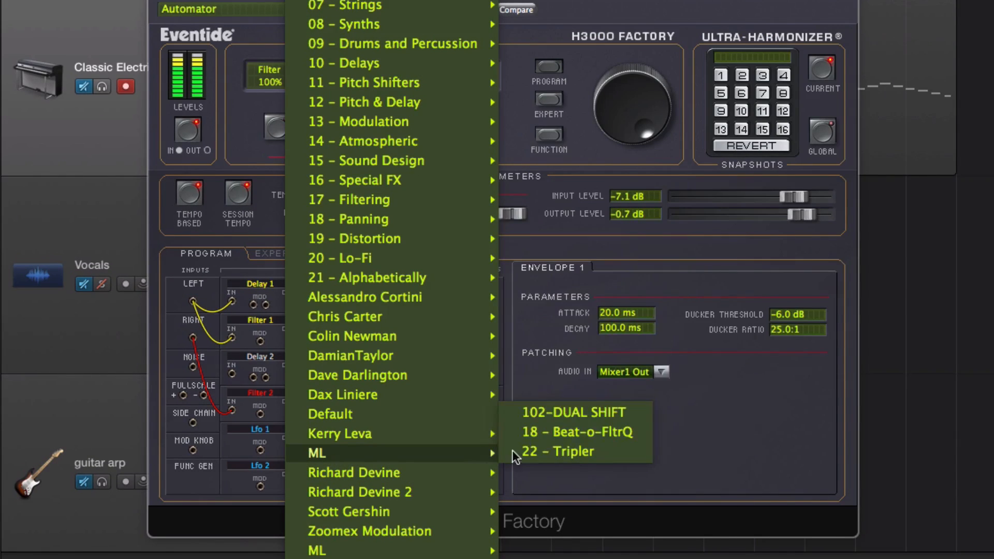
left_click(566, 447)
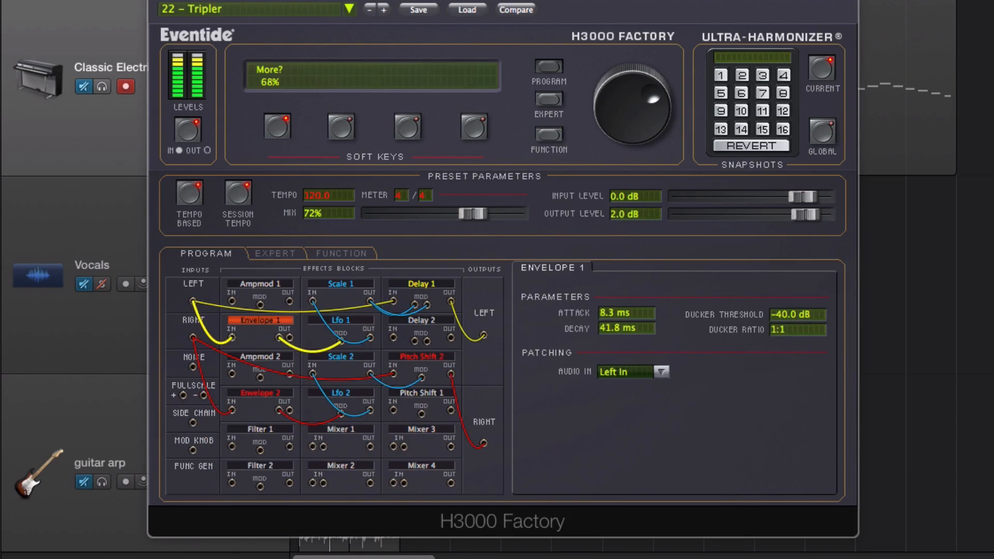
left_click_drag(341, 0, 316, 0)
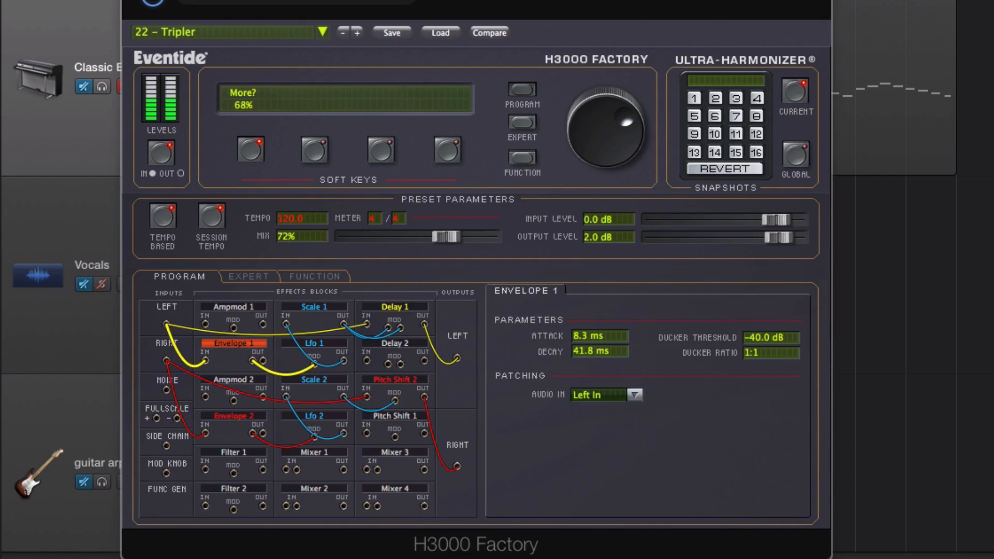
left_click_drag(200, 0, 188, 2)
left_click(148, 7)
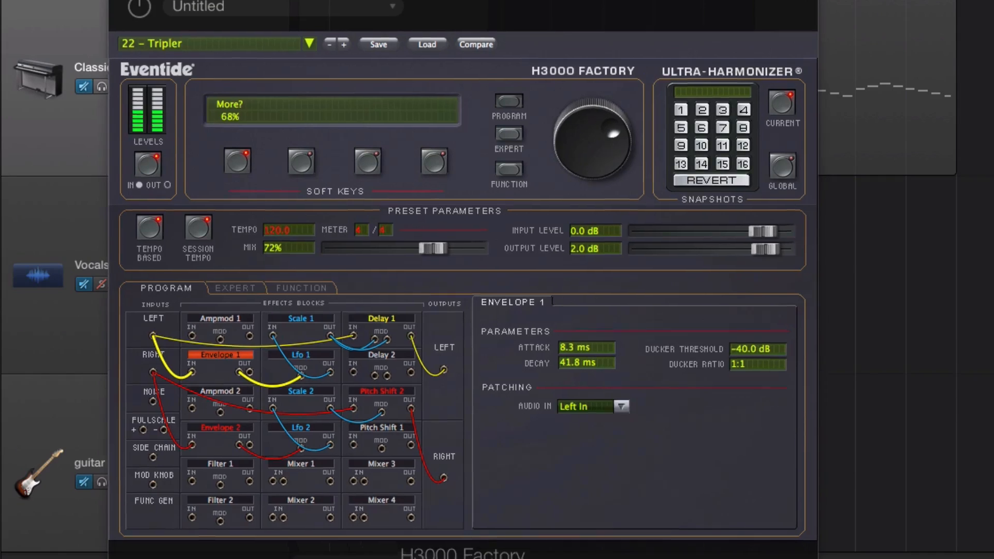
Step: Load the 03 - Tight Dual Shift preset from the last ML folder and switch the H3000 Factory on
left_click_drag(372, 3, 225, 0)
left_click(225, 0)
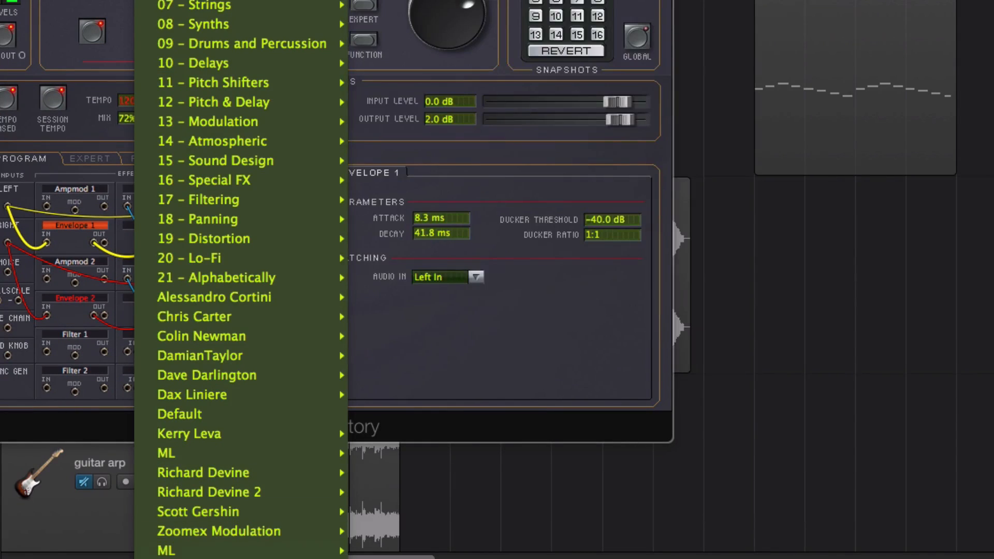
mouse_move(217, 552)
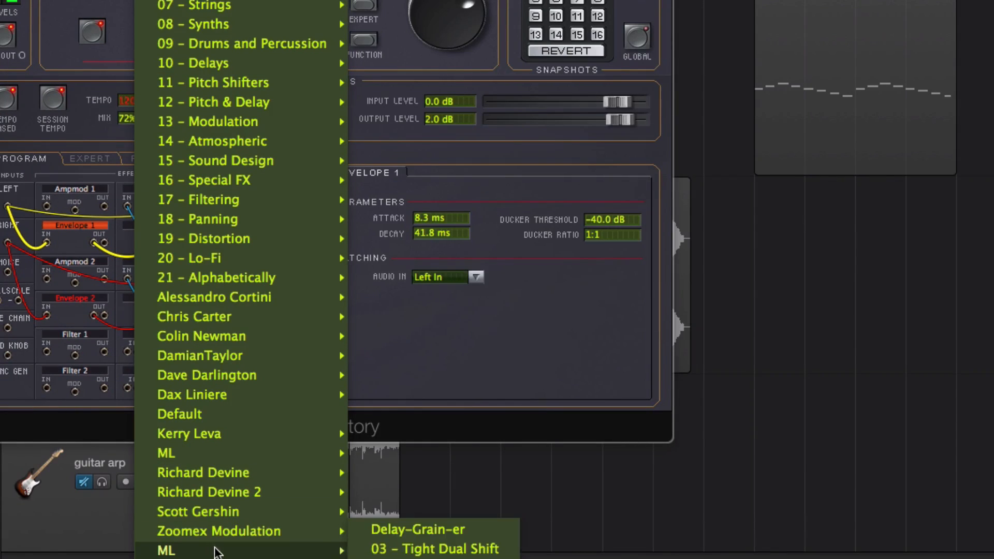
left_click(381, 549)
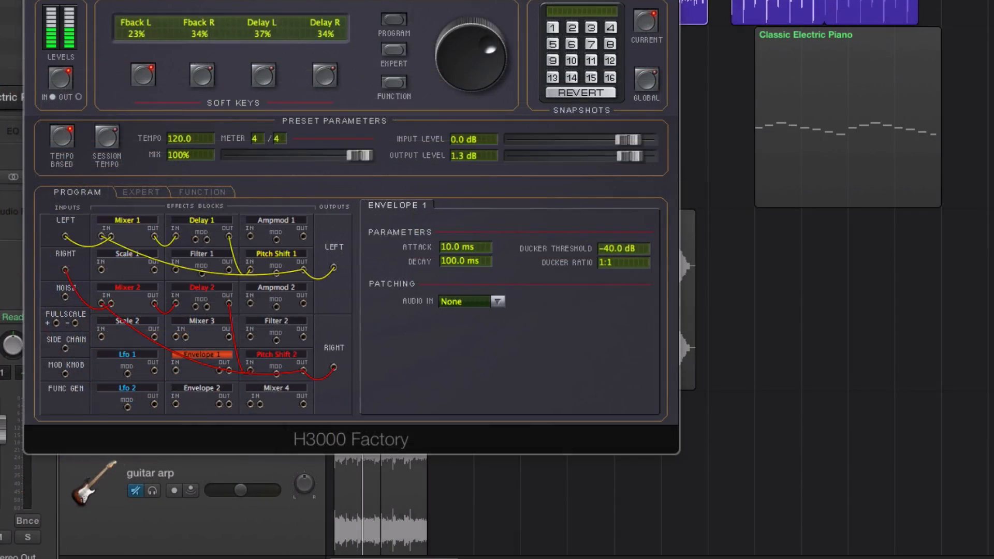
left_click_drag(336, 0, 502, 27)
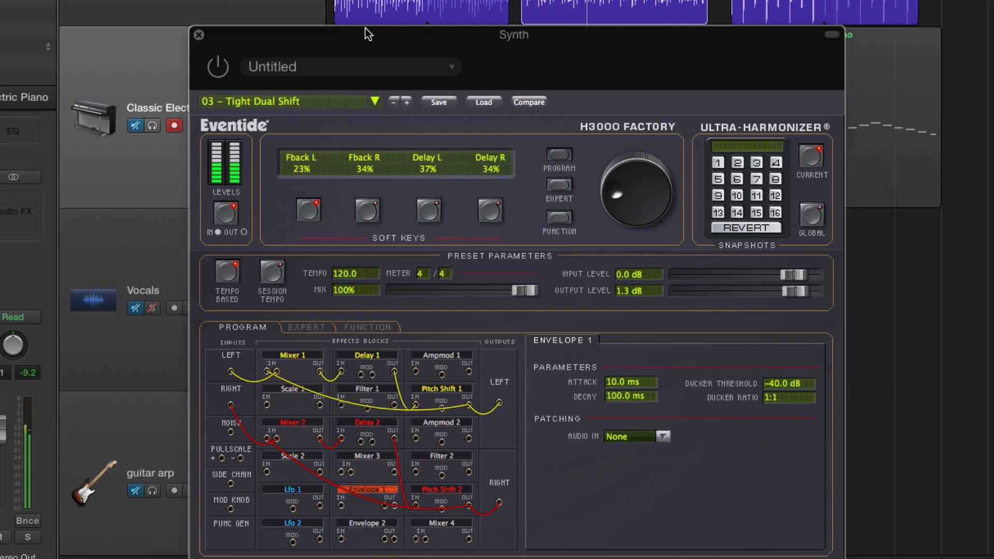
left_click(214, 67)
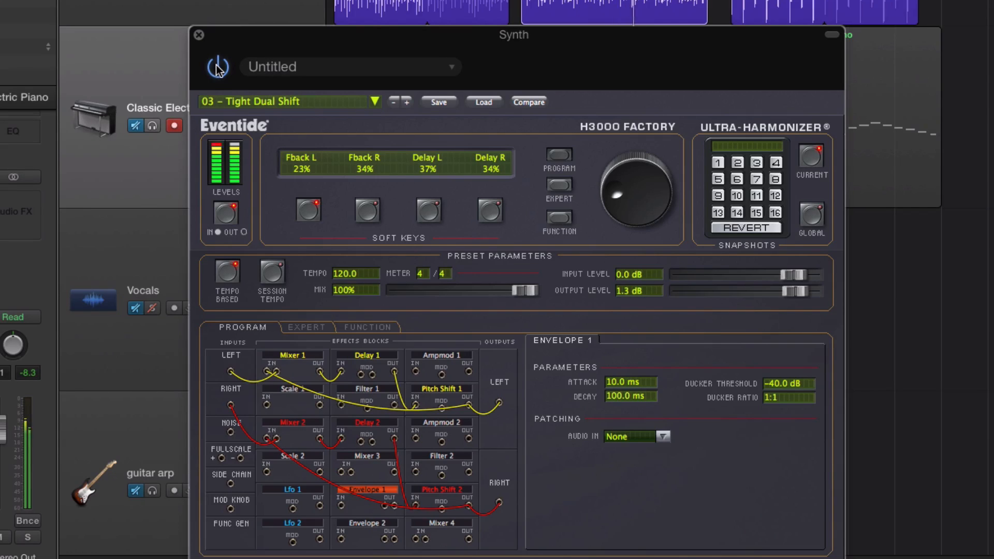
Step: Sweep the Tight Dual Shift delay soft keys, setting Delay L to 3% and Delay R to 14%
left_click_drag(289, 46, 274, 17)
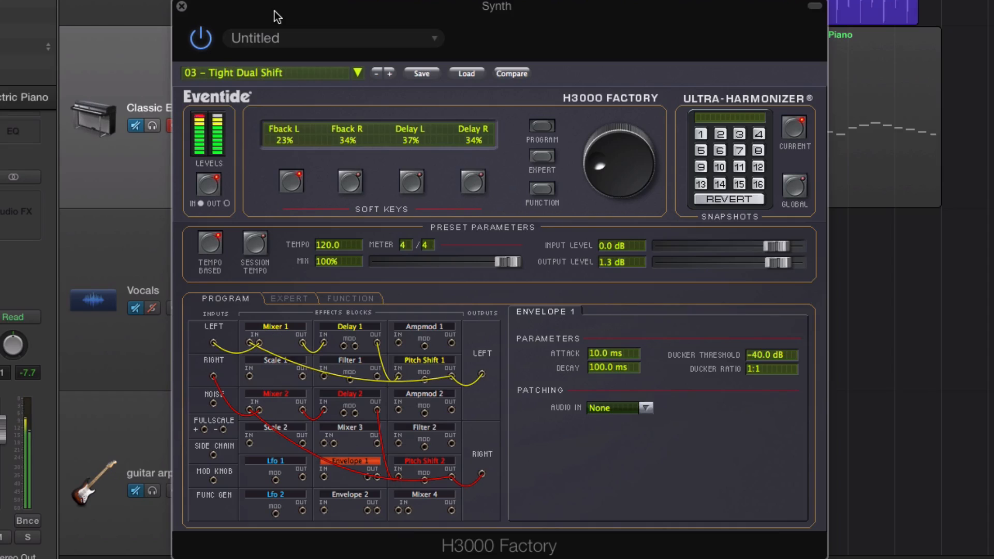
left_click(412, 182)
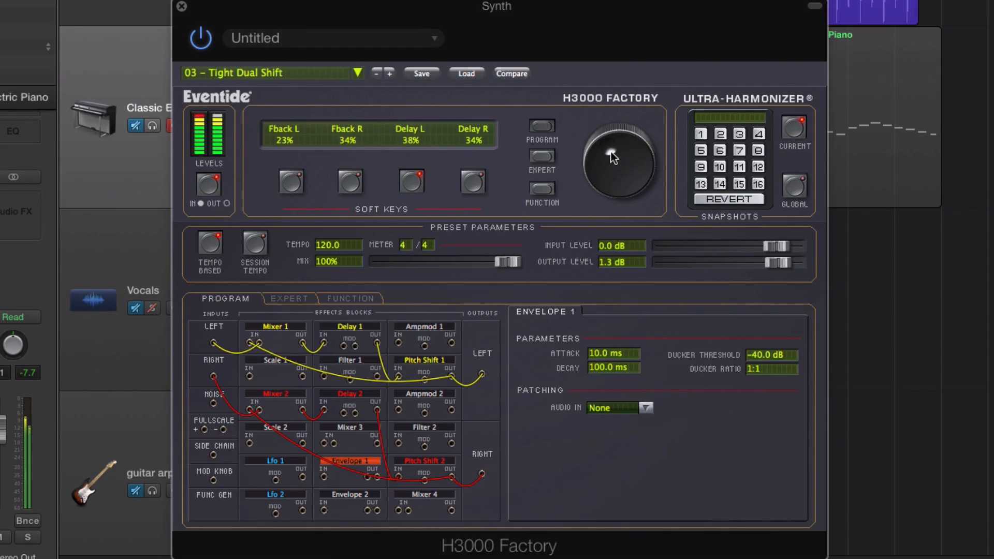
left_click_drag(611, 152, 644, 106)
left_click_drag(584, 204, 558, 231)
left_click(472, 181)
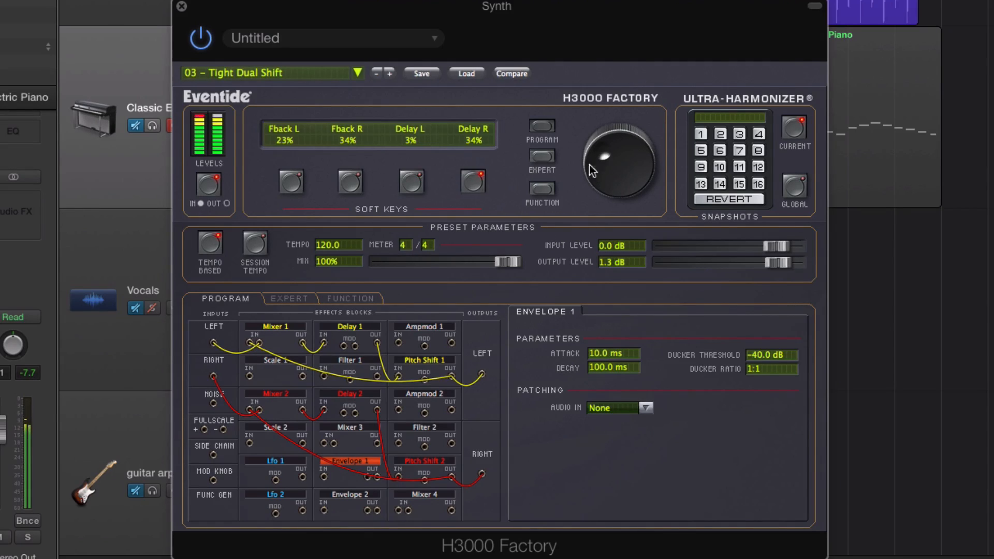
left_click_drag(590, 165, 595, 246)
left_click_drag(621, 193, 609, 162)
Step: Raise the feedback amounts, setting Fback L to 68% and increasing Fback R, and adjust the mix
left_click(292, 184)
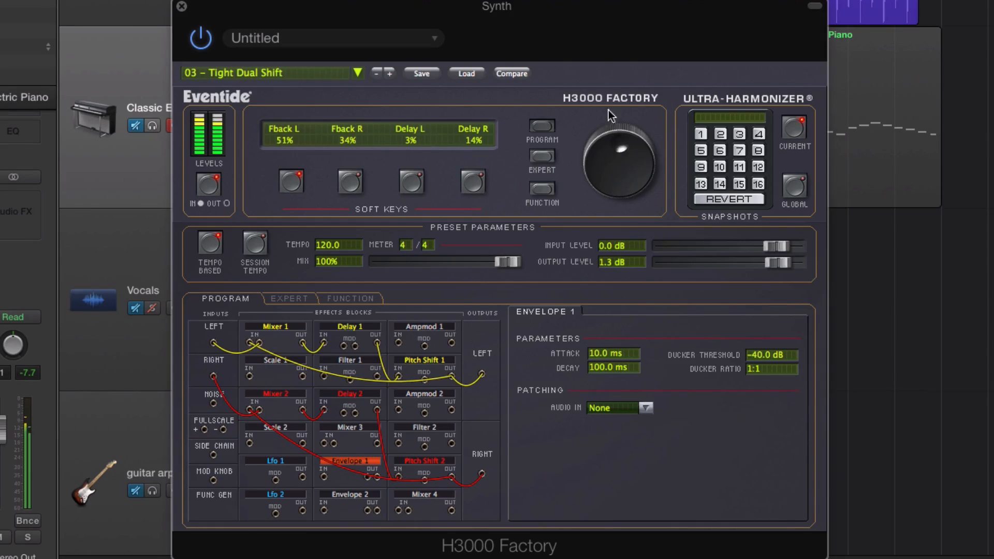
left_click_drag(608, 109, 632, 82)
left_click(350, 181)
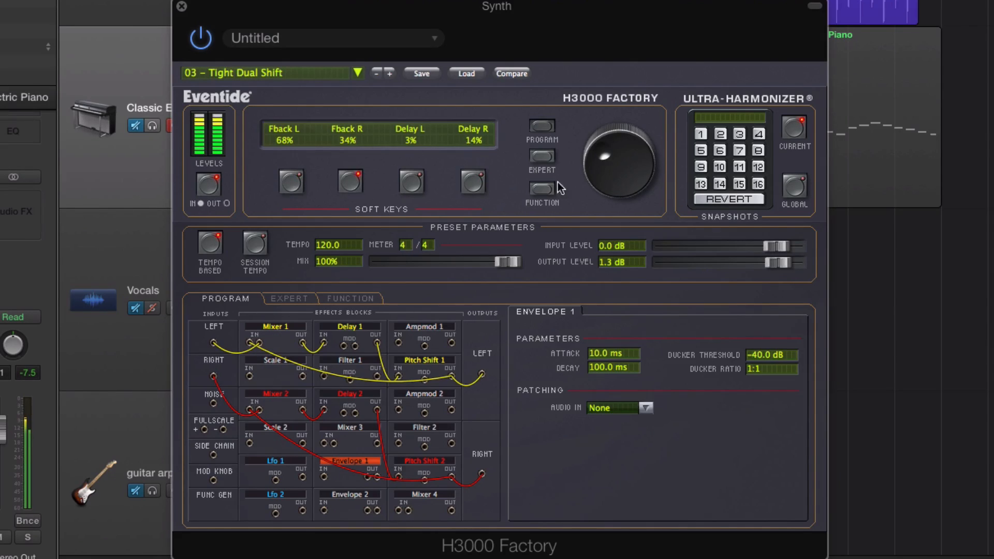
left_click_drag(599, 138, 635, 98)
left_click_drag(513, 267, 540, 257)
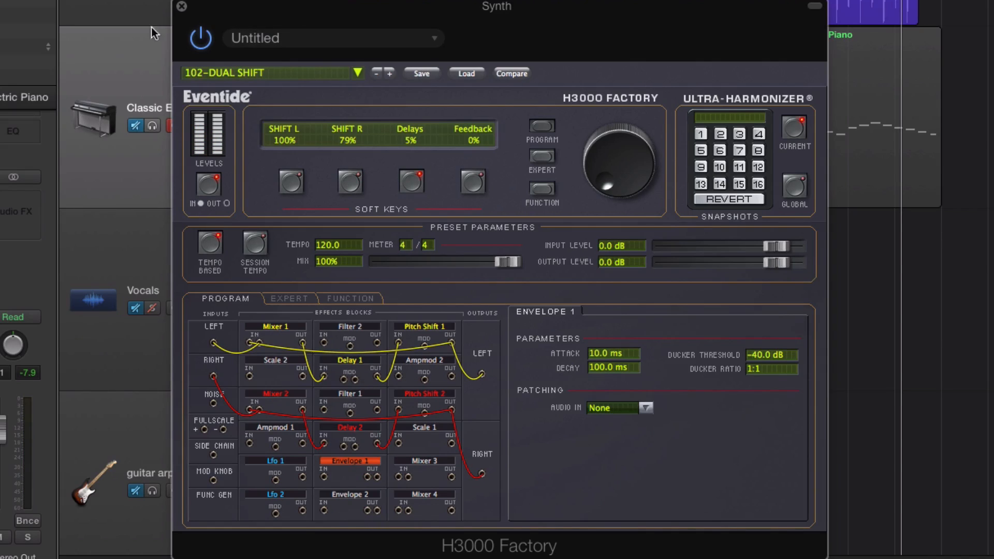
Step: Bypass the H3000 Factory, loaded with 102-DUAL SHIFT, to hear the dry synth
left_click(201, 38)
Step: Switch the H3000 Factory on, set SHIFT L to 56% and SHIFT R to 61%, and reposition its window
left_click(202, 38)
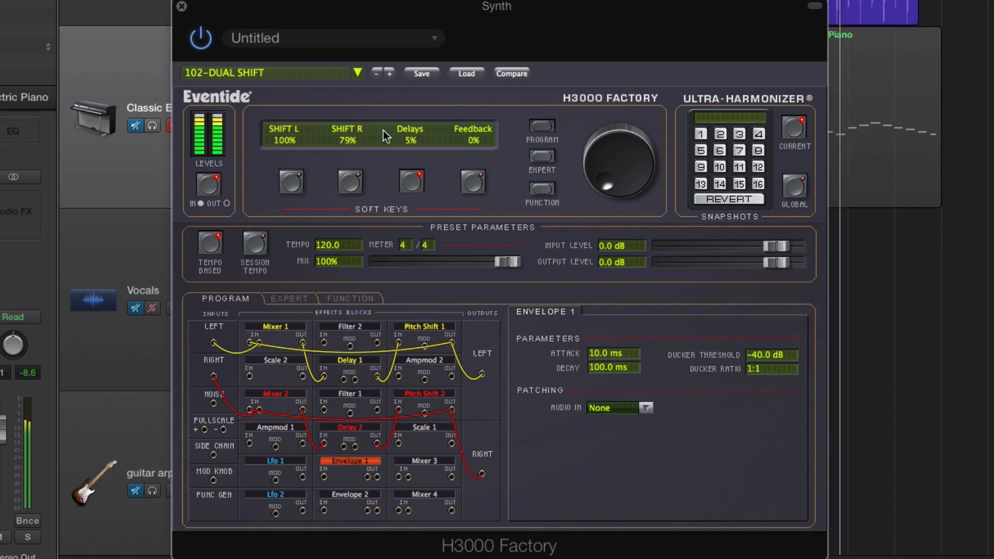
left_click(288, 182)
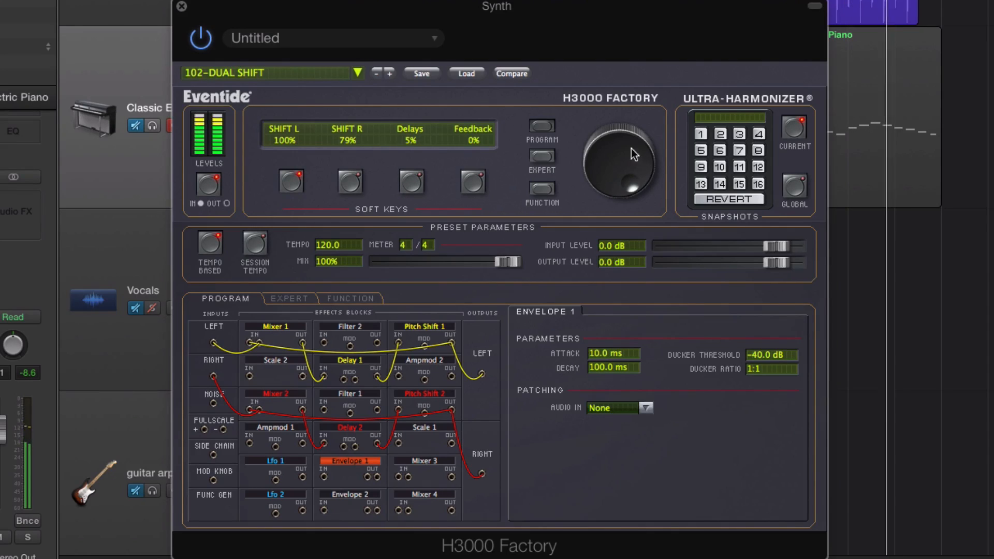
left_click_drag(631, 148, 580, 239)
left_click(350, 181)
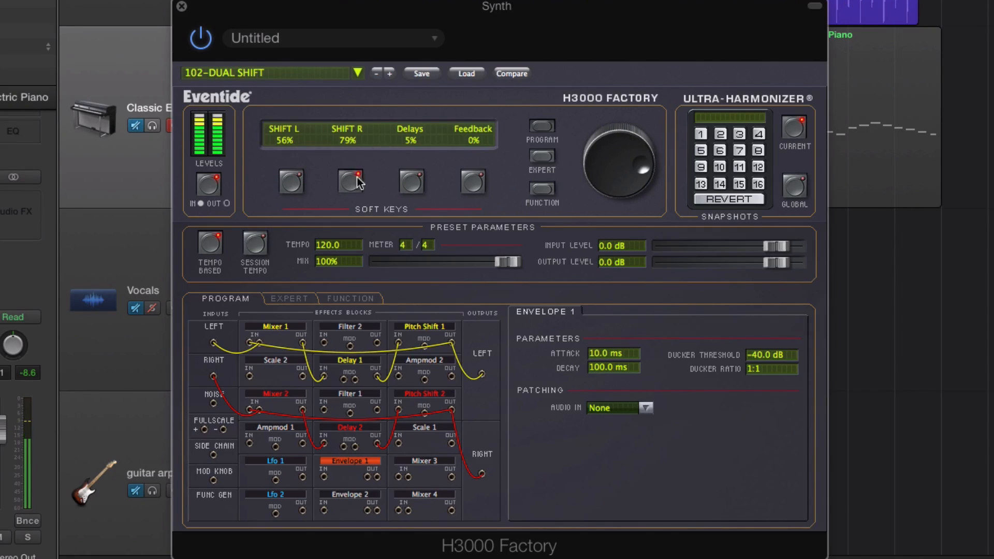
left_click_drag(628, 143, 572, 186)
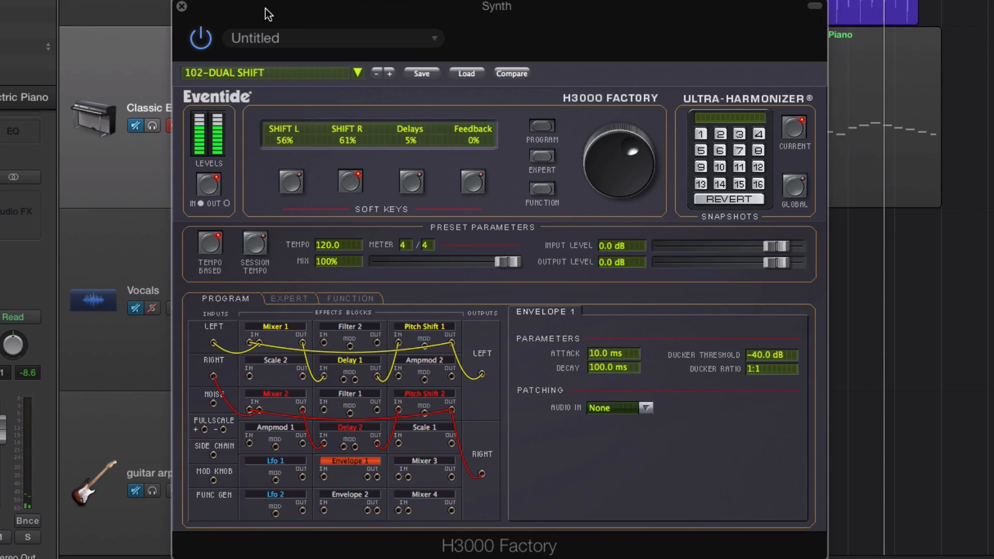
mouse_move(270, 8)
left_mouse_down()
mouse_move(248, 0)
mouse_move(214, 31)
mouse_move(267, 14)
left_mouse_up()
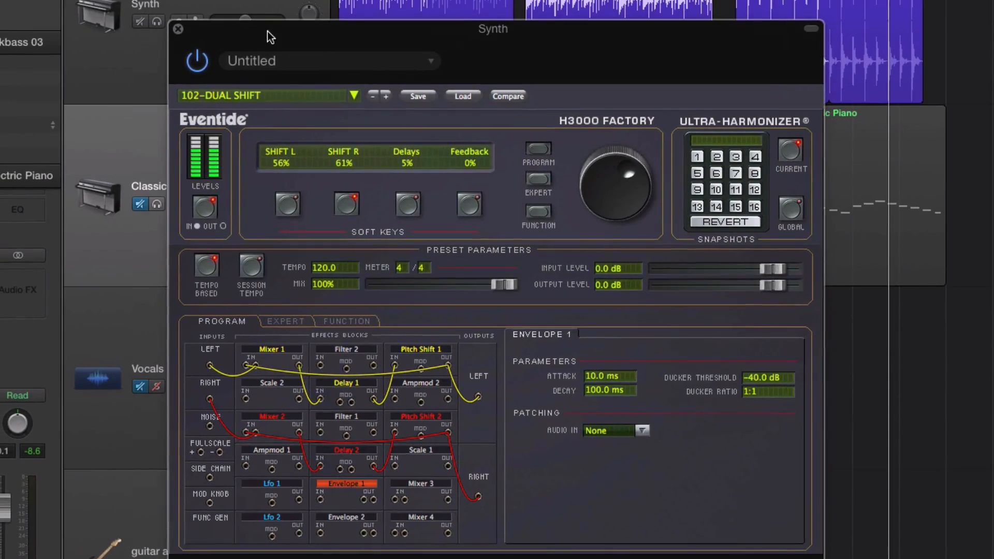
Step: Browse the H3000 Factory preset categories, from the instrument and effect folders through the artist folders
left_click(303, 95)
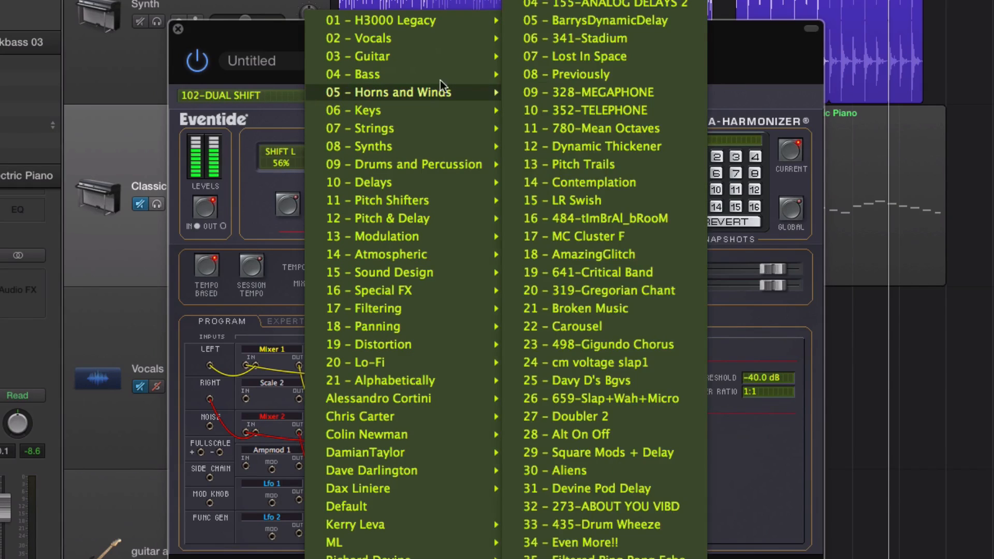
mouse_move(393, 29)
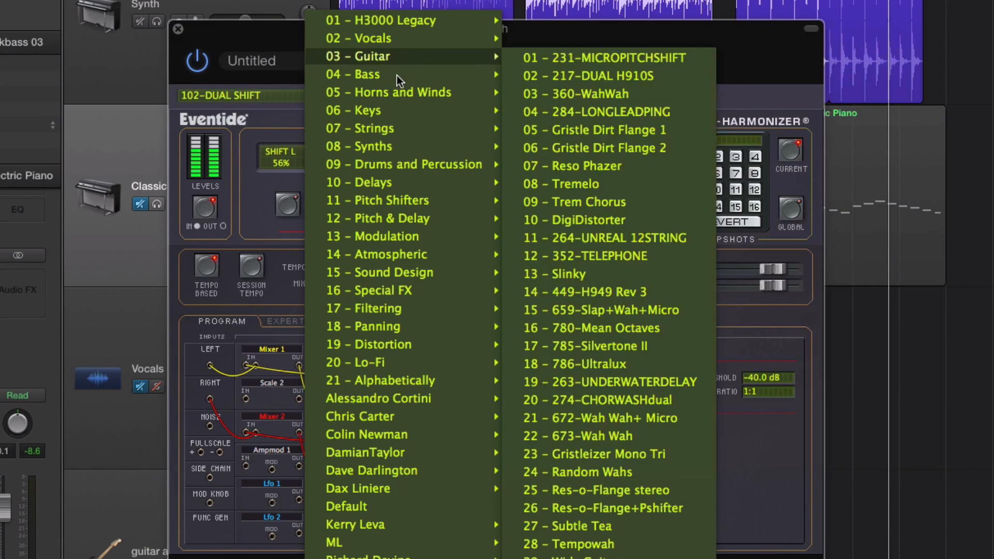
mouse_move(398, 74)
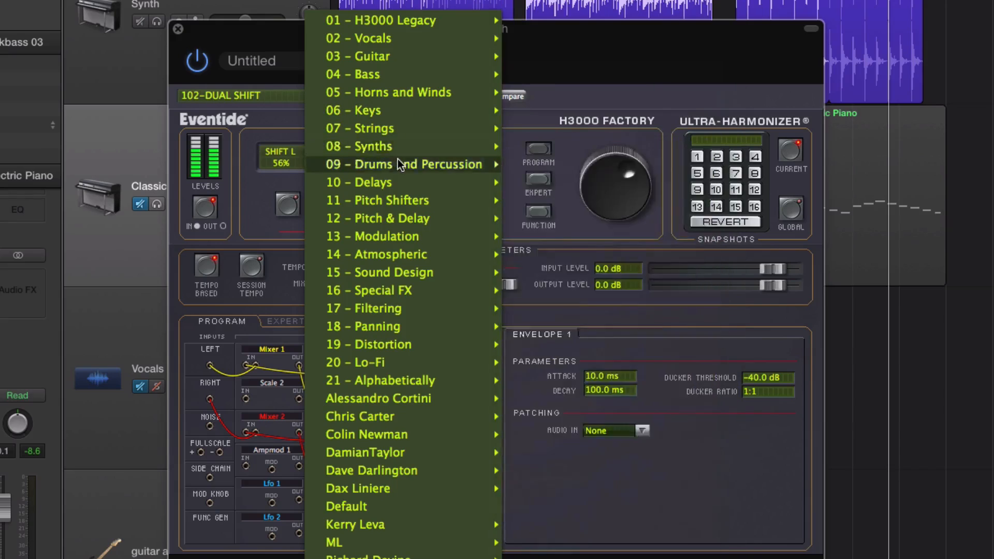
mouse_move(400, 178)
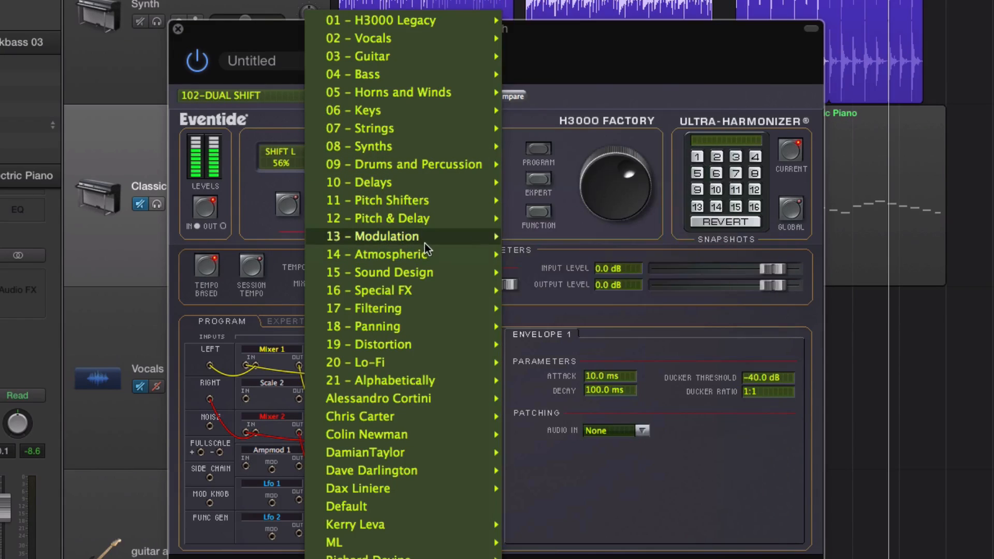
mouse_move(432, 259)
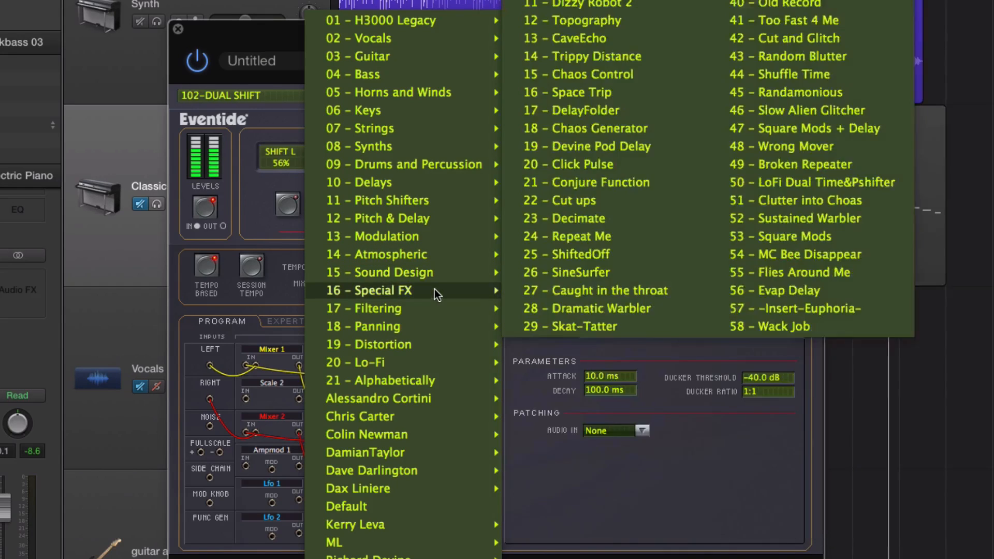
mouse_move(418, 355)
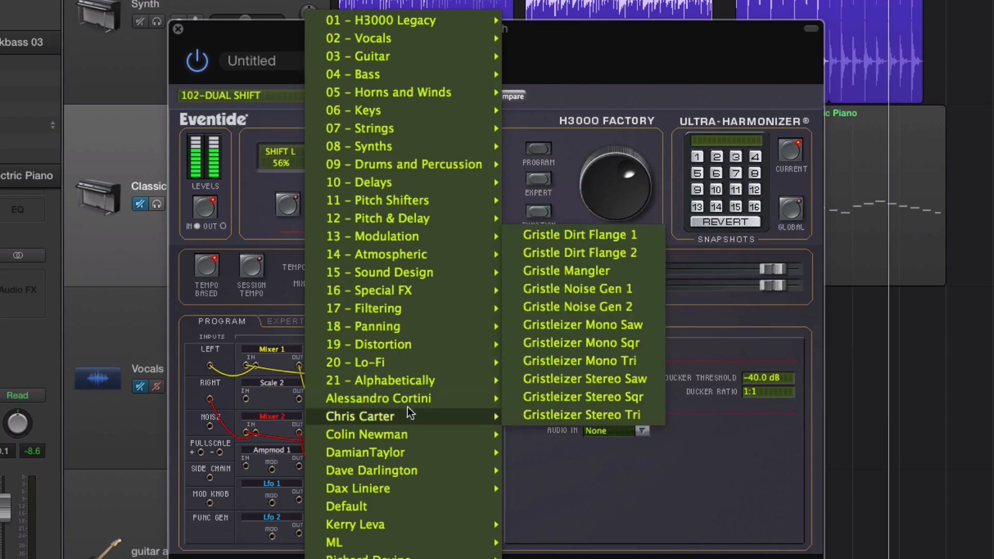
mouse_move(409, 403)
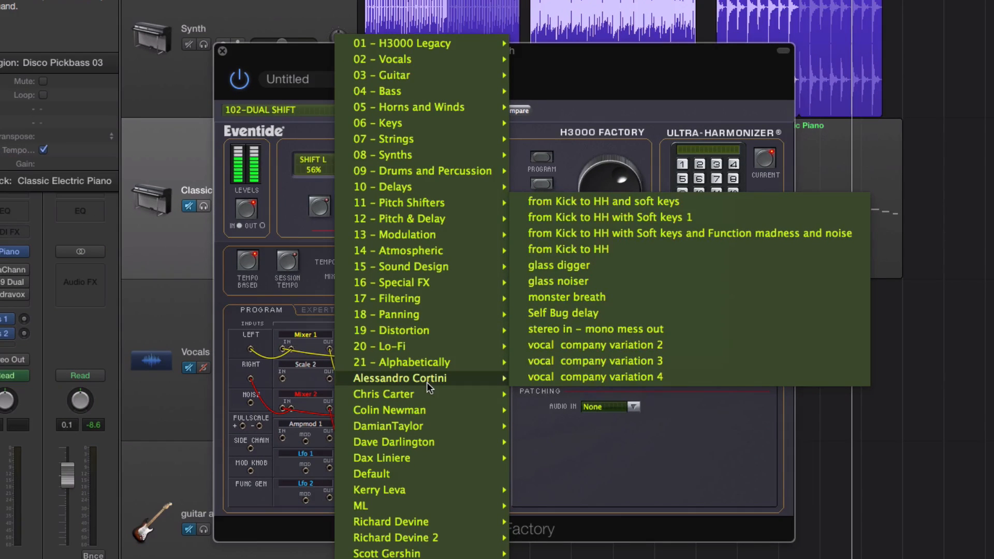
mouse_move(418, 518)
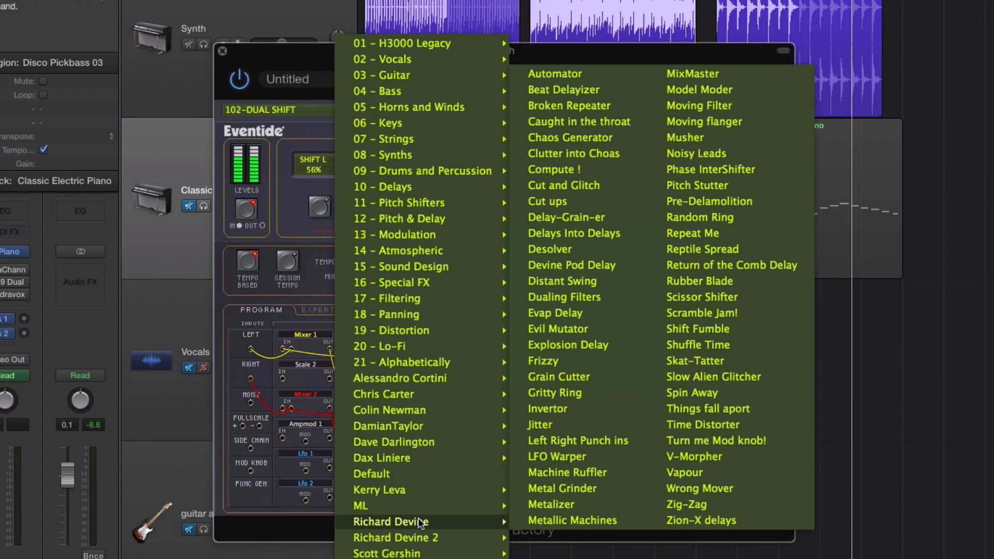
mouse_move(424, 554)
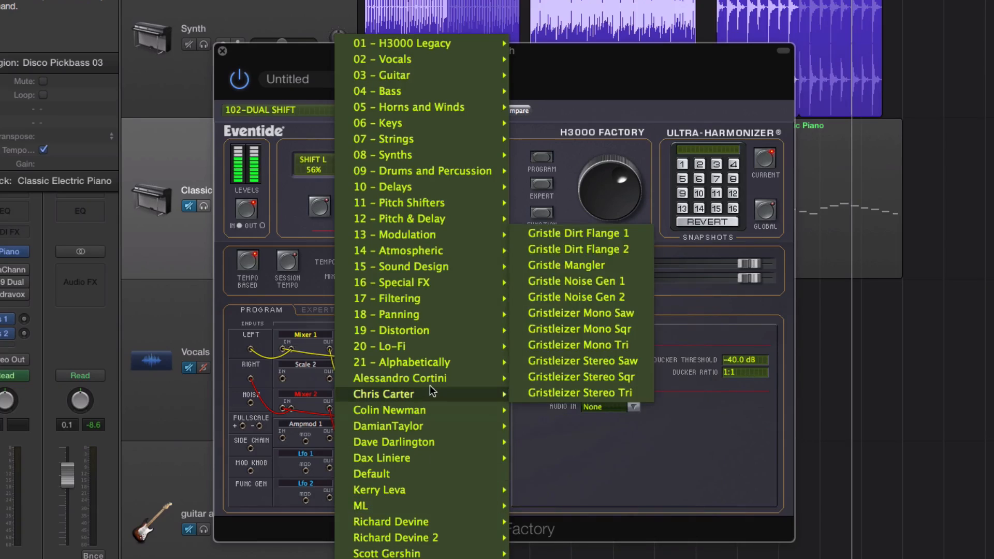
Step: Look through the full alphabetical H3000 Factory preset list and close it without loading a preset
mouse_move(428, 378)
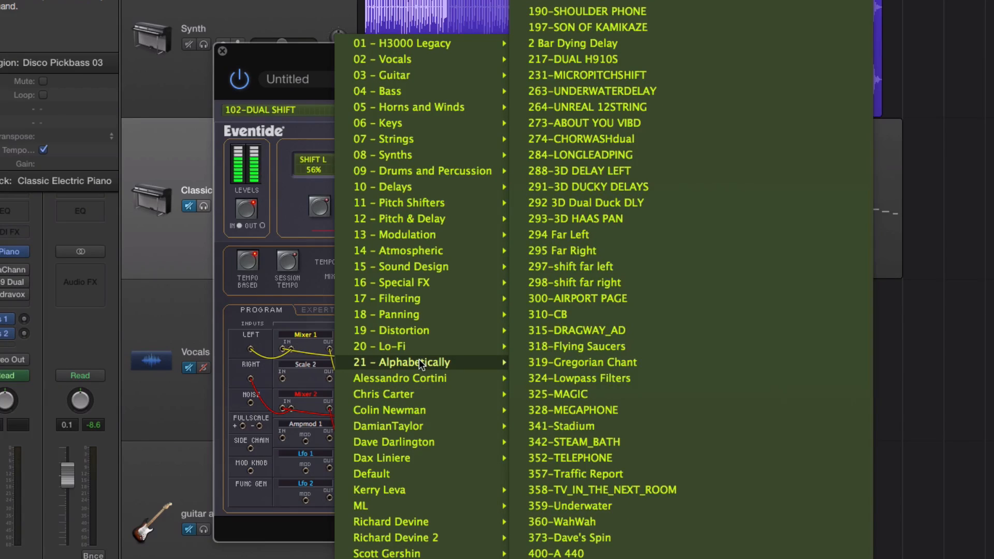
scroll(589, 430, "down", 20)
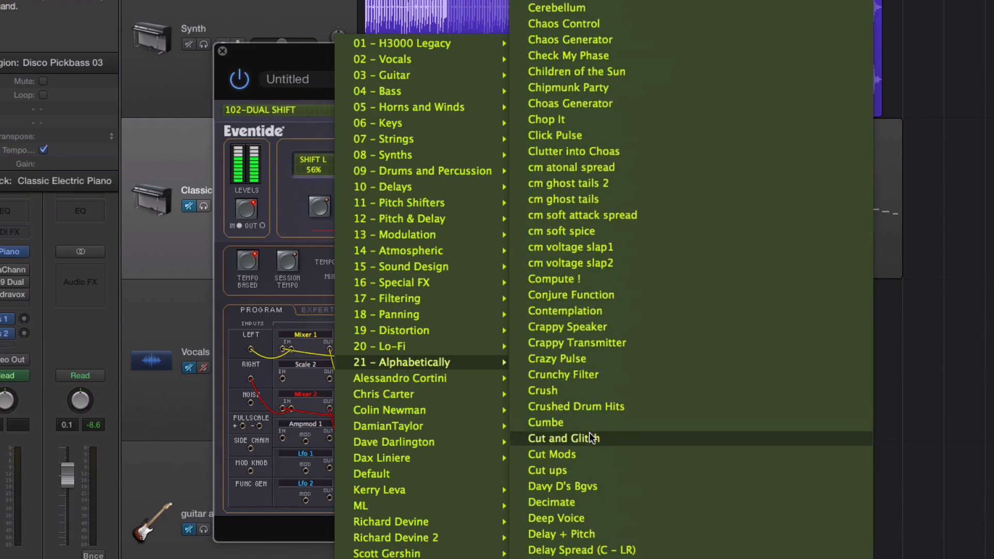
scroll(589, 432, "down", 10)
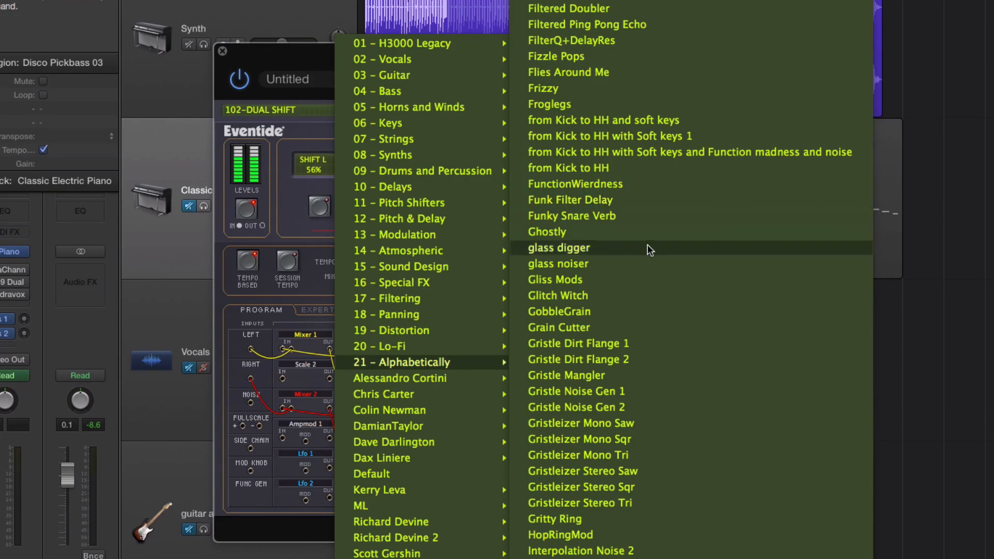
scroll(647, 245, "down", 10)
scroll(648, 241, "up", 5)
scroll(649, 236, "down", 20)
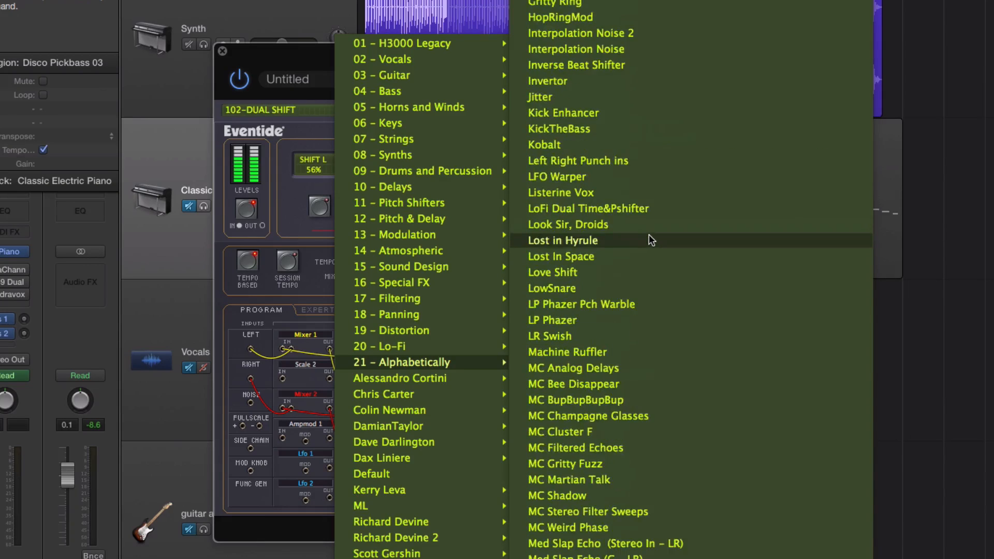
scroll(650, 238, "down", 15)
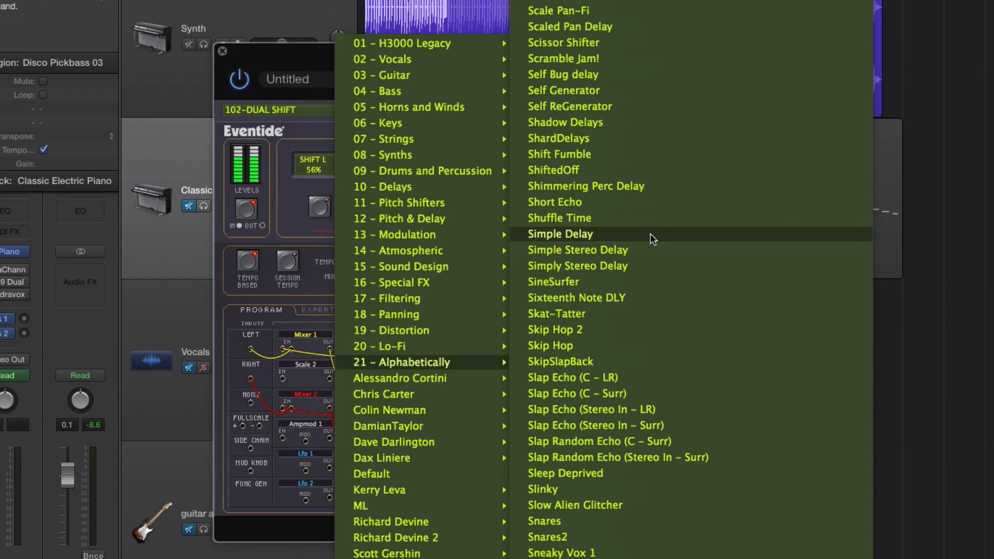
scroll(653, 226, "up", 20)
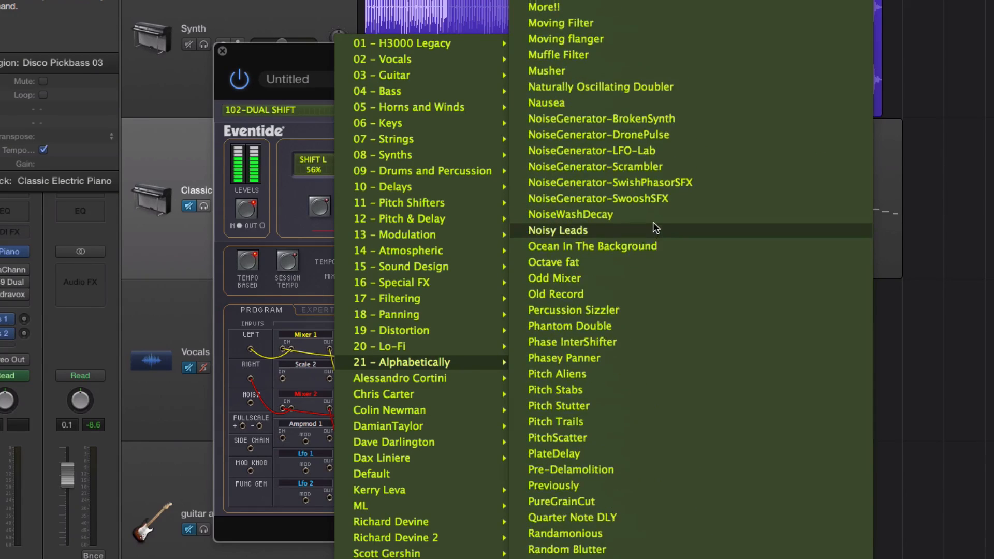
scroll(653, 224, "up", 15)
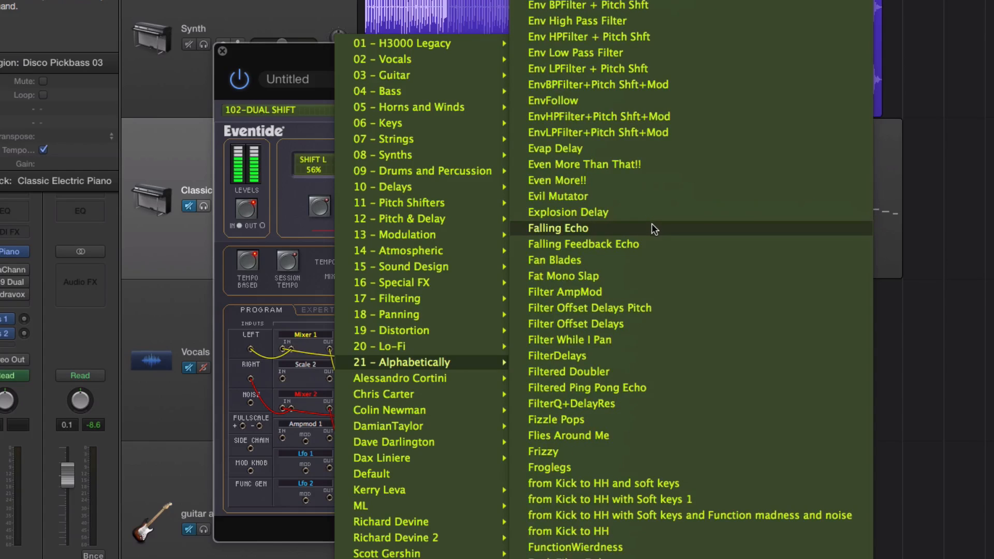
key("Escape")
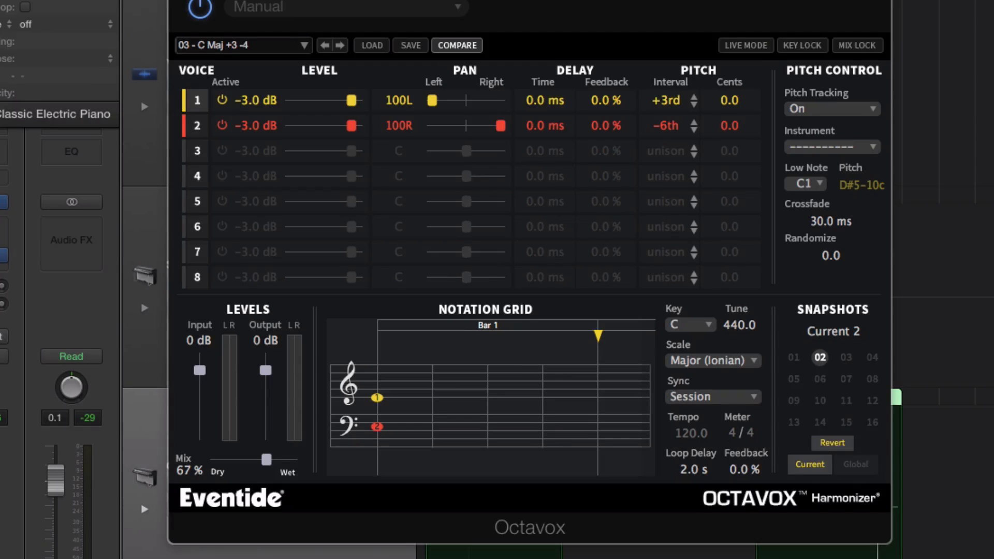
Step: Reposition the Octavox window, start playback with the effect bypassed, and switch Octavox on
left_click_drag(461, 0, 491, 2)
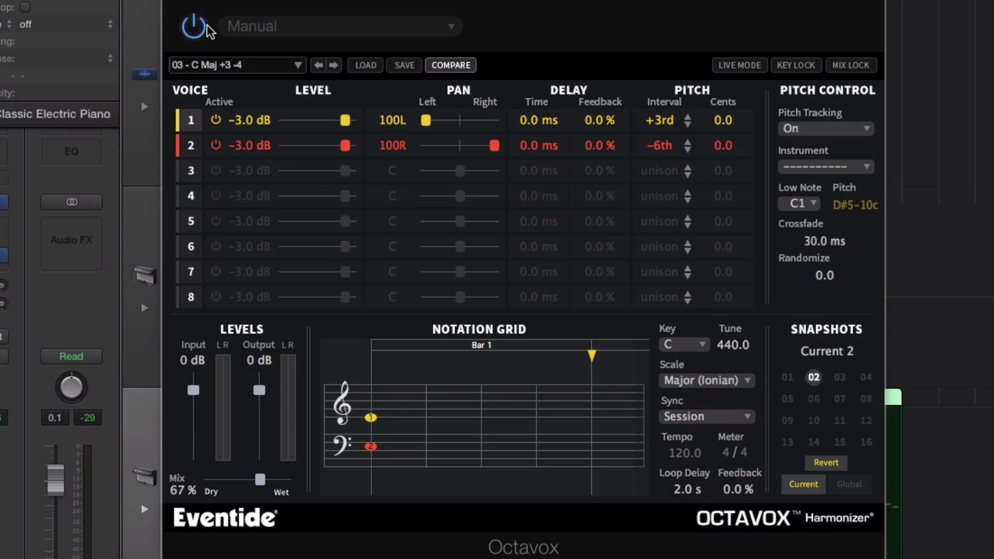
left_click_drag(441, 3, 417, 0)
key("space")
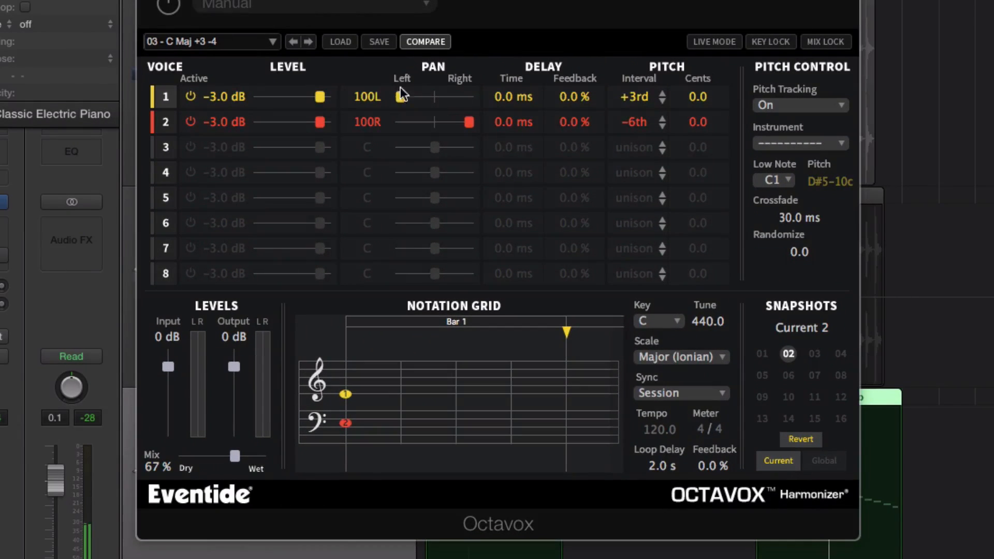
left_click(166, 6)
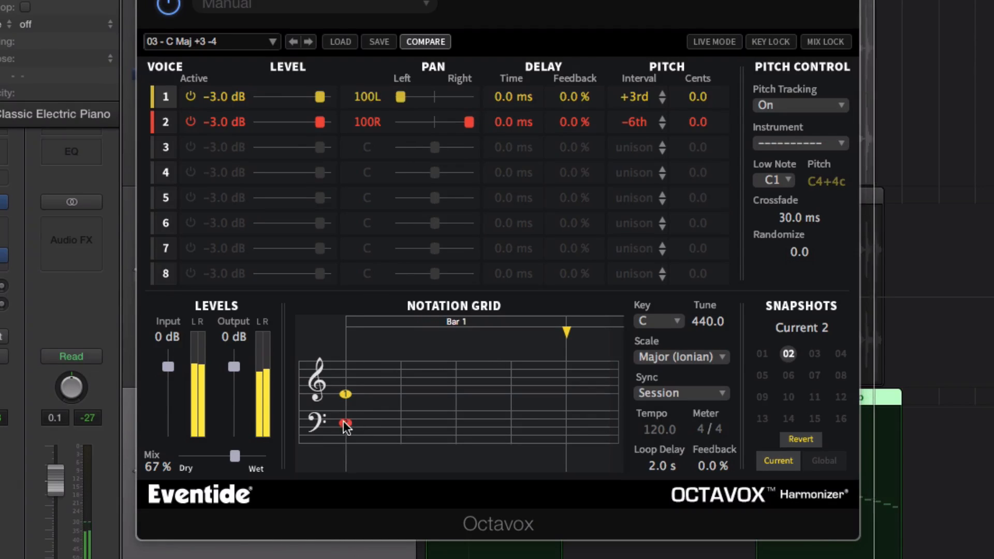
Step: Move the notes in the notation grid to set voice 2 to -4th and voice 1 to +5th
left_click(345, 395)
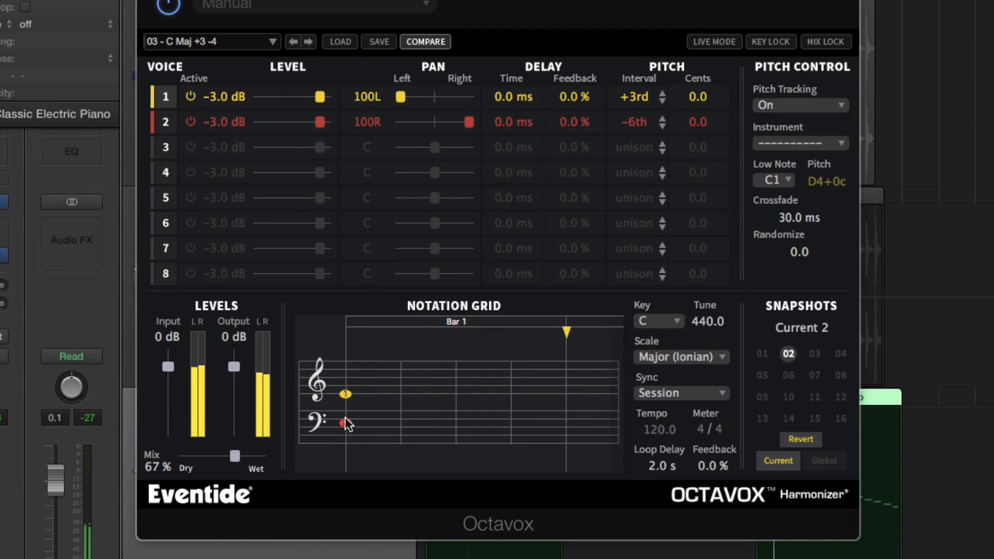
left_click_drag(346, 422, 350, 420)
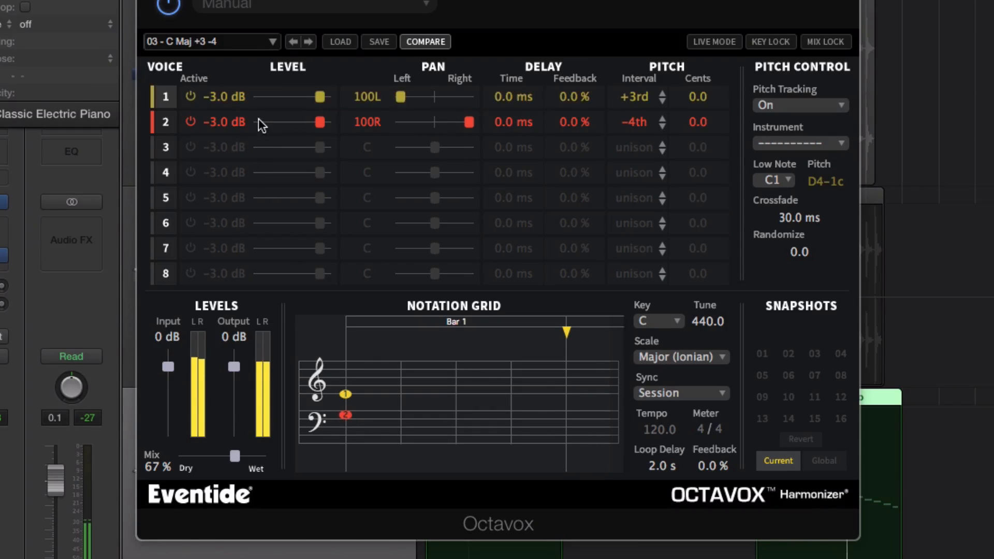
left_click_drag(345, 394, 346, 388)
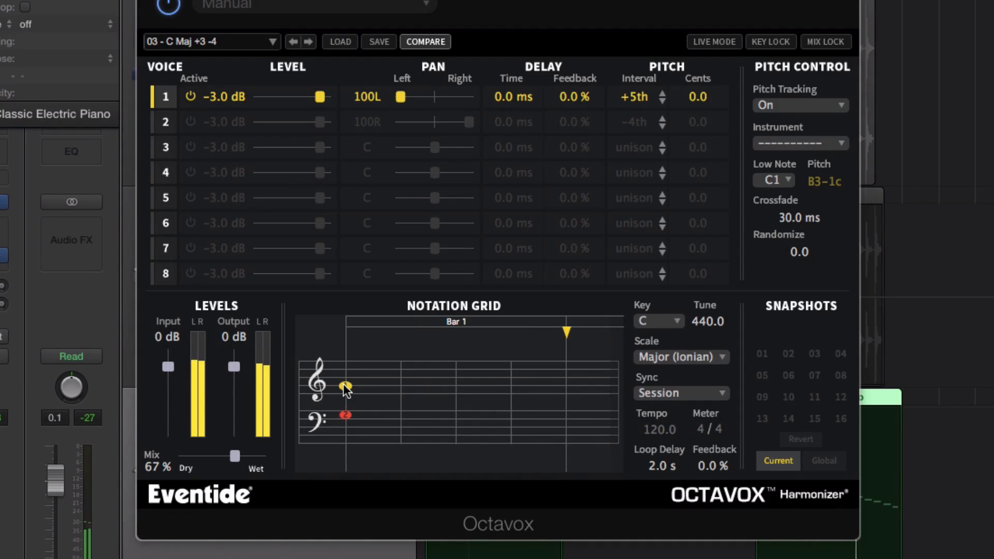
Step: Shift the grid notes to give voice 1 a 500 ms delay at +2nd and voice 2 a 250 ms delay
left_click_drag(345, 384, 375, 381)
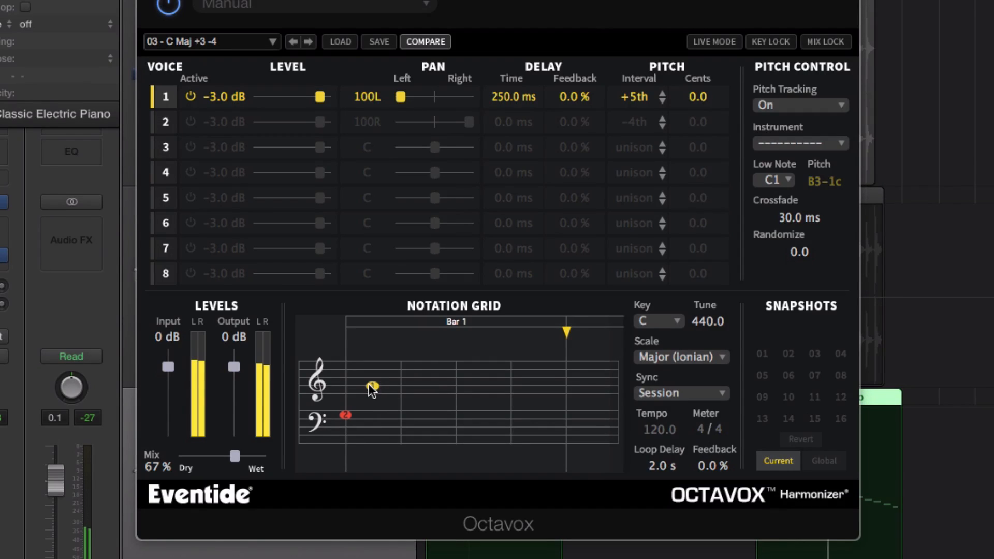
left_click_drag(377, 386, 400, 398)
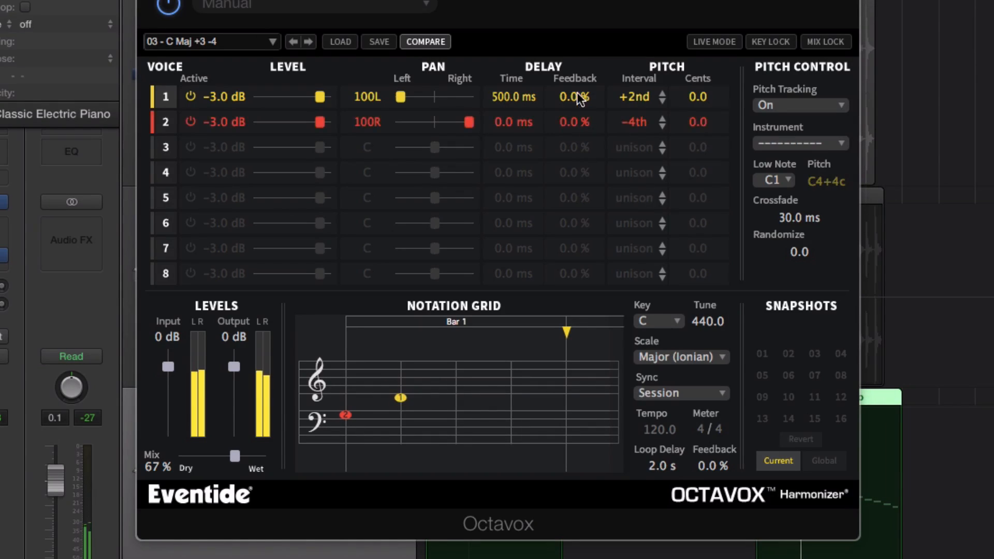
left_click_drag(349, 420, 365, 411)
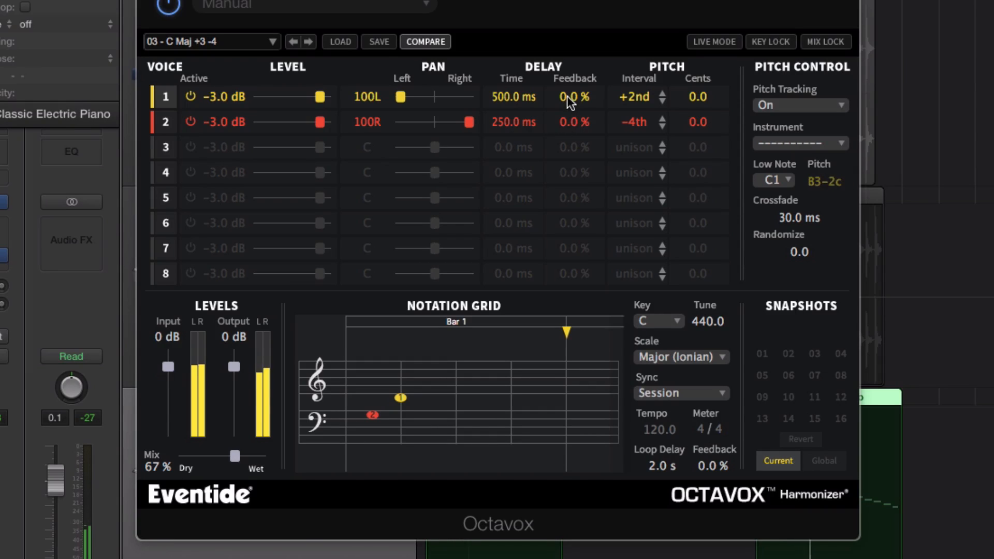
Step: Raise the delay feedback to 20.3% on voice 1 and 24.3% on voice 2, and set the mix to 68%
left_click_drag(567, 95, 569, 52)
left_click_drag(556, 114, 570, 66)
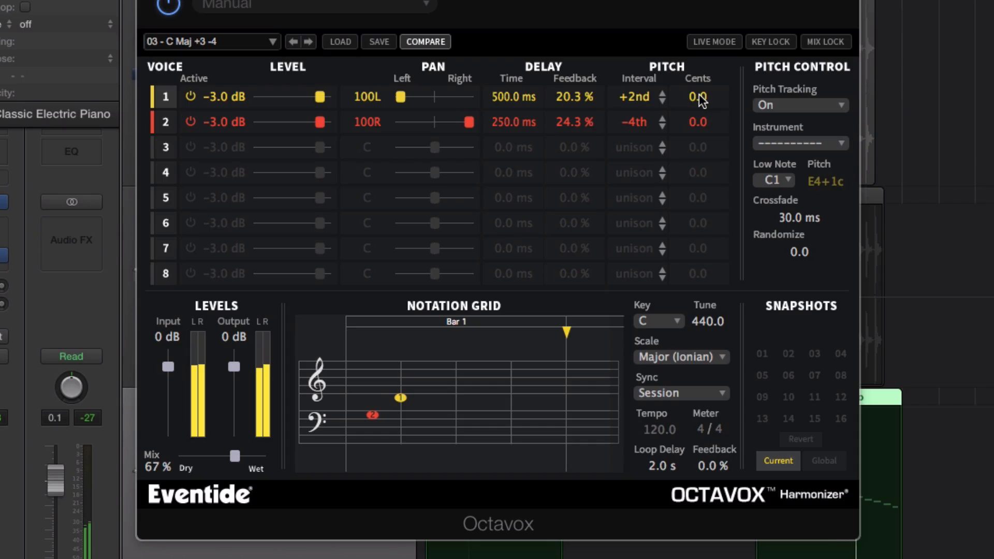
mouse_move(234, 456)
left_mouse_down()
mouse_move(267, 458)
mouse_move(216, 458)
mouse_move(237, 454)
left_mouse_up()
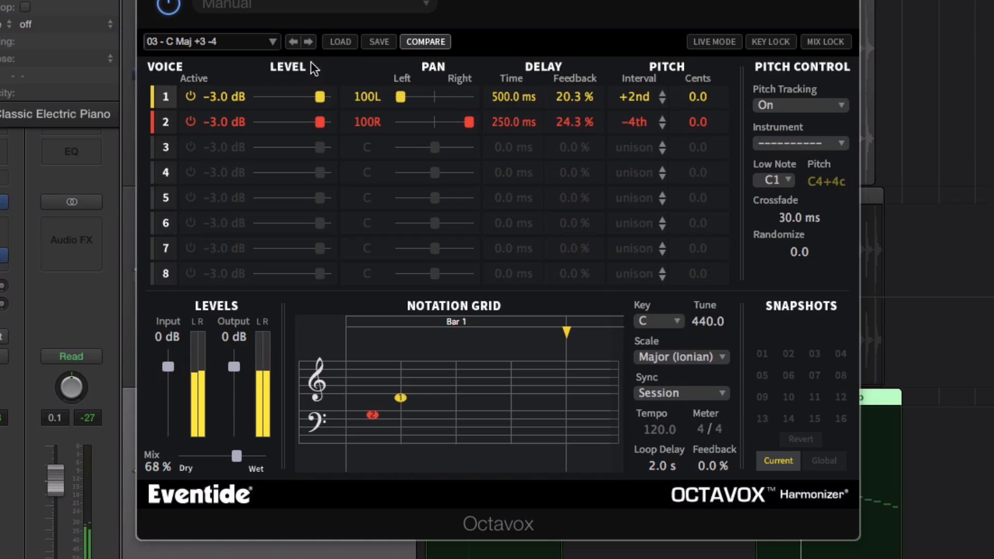
Step: Load Octavox preset 04 - Heading Up Stairs from the ML category and start playback
left_click(231, 46)
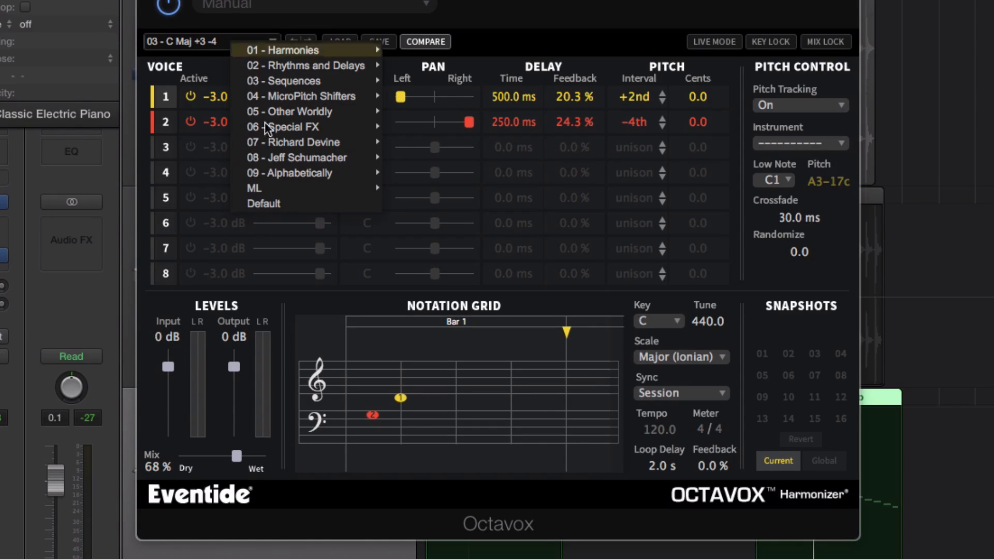
mouse_move(282, 188)
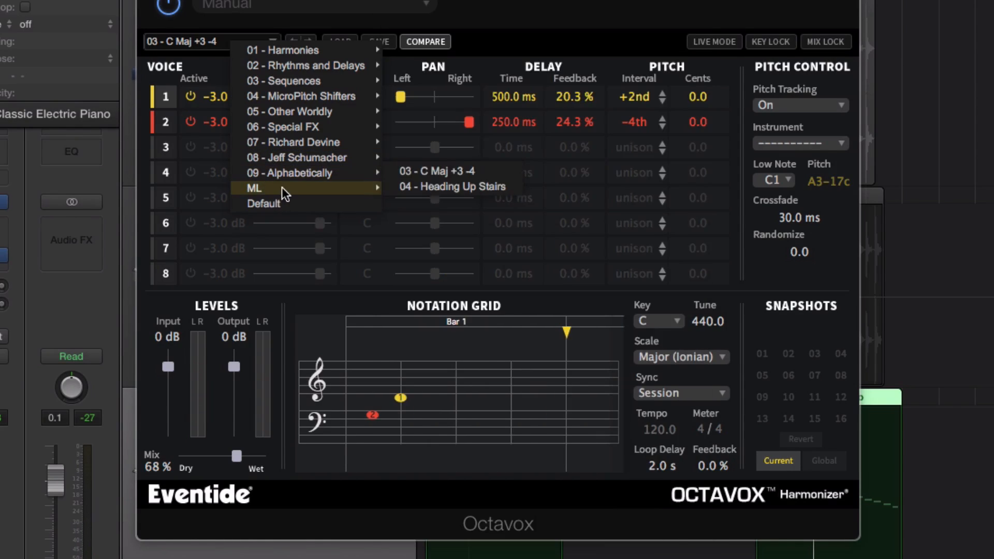
left_click(414, 186)
key("space")
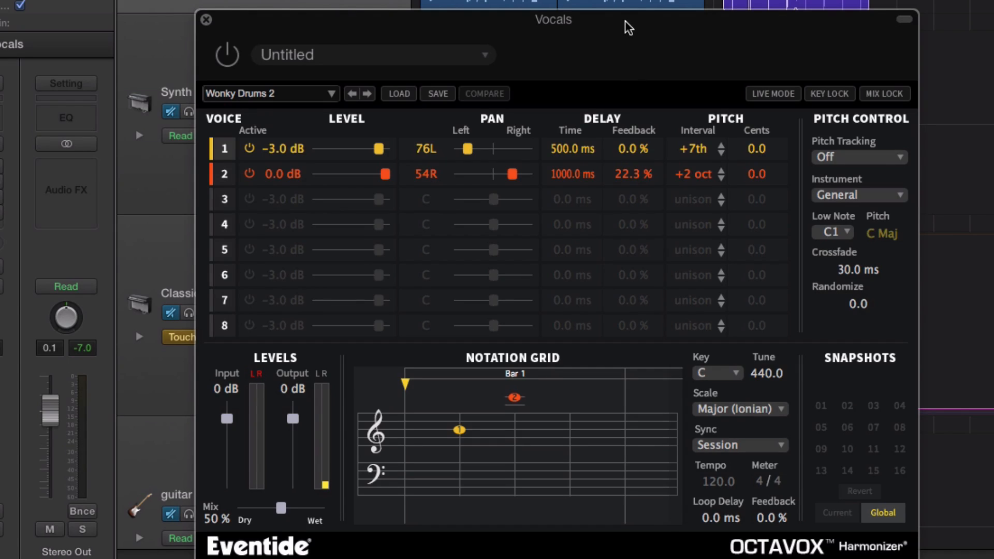
Step: Switch Octavox on for the vocals and change its preset to Wonky Drums
left_click(229, 55)
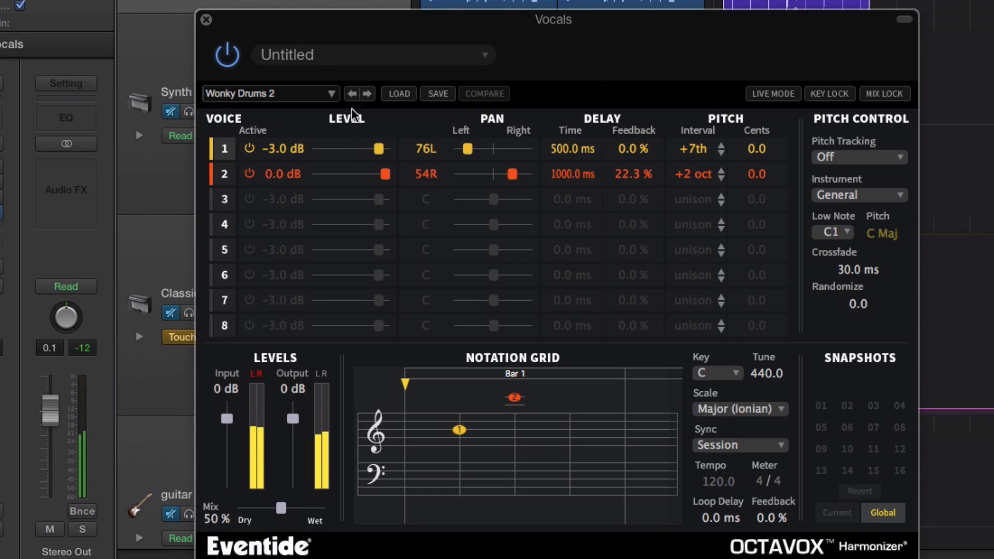
left_click(367, 94)
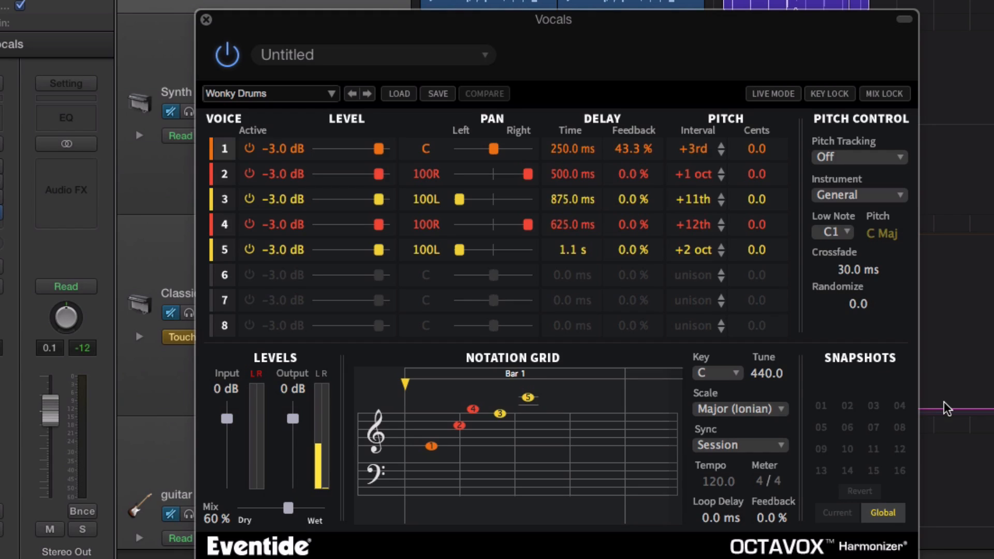
Step: Load the Harmonies preset 11 - C Maj 3rd and 6th Up, and compare it against the bypassed vocals during playback
left_click(271, 94)
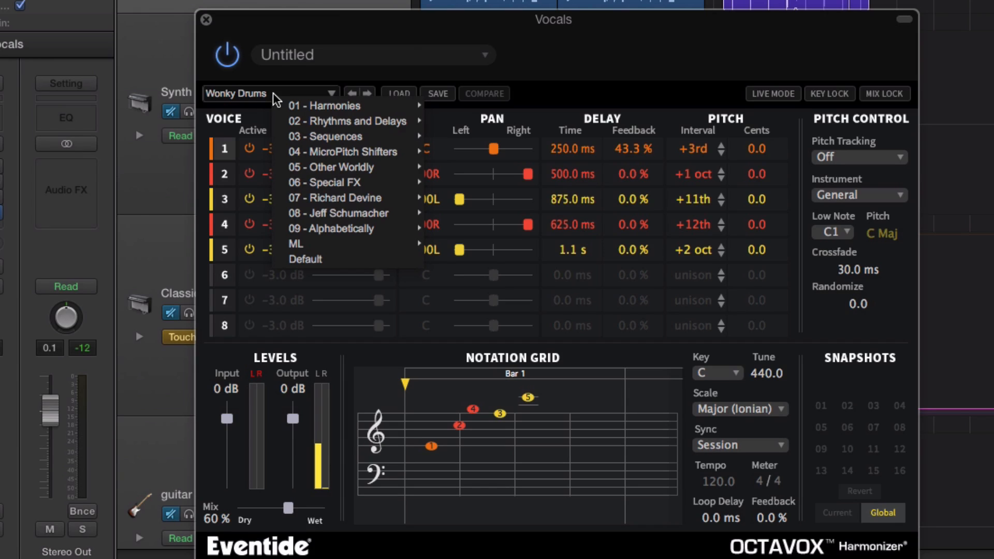
mouse_move(310, 110)
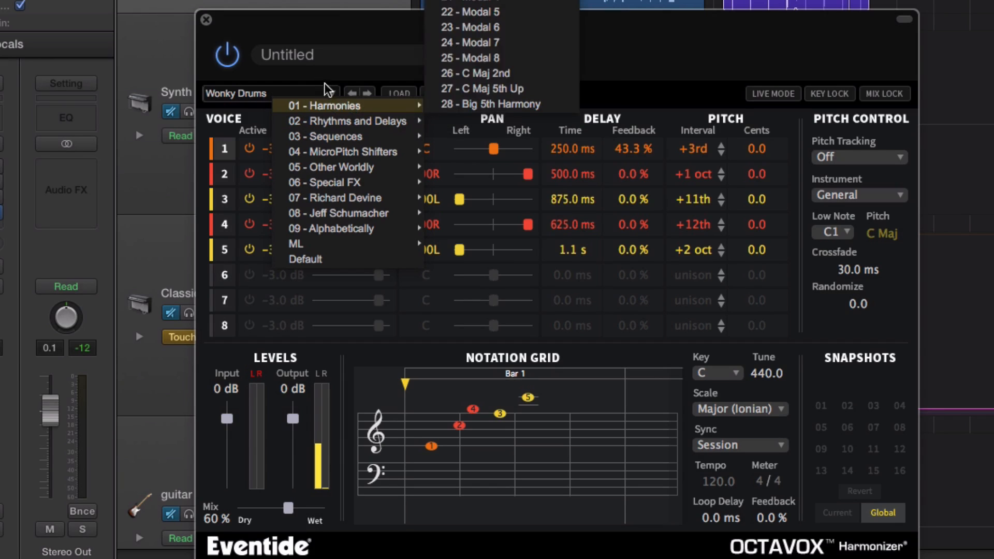
mouse_move(343, 109)
left_click(482, 1)
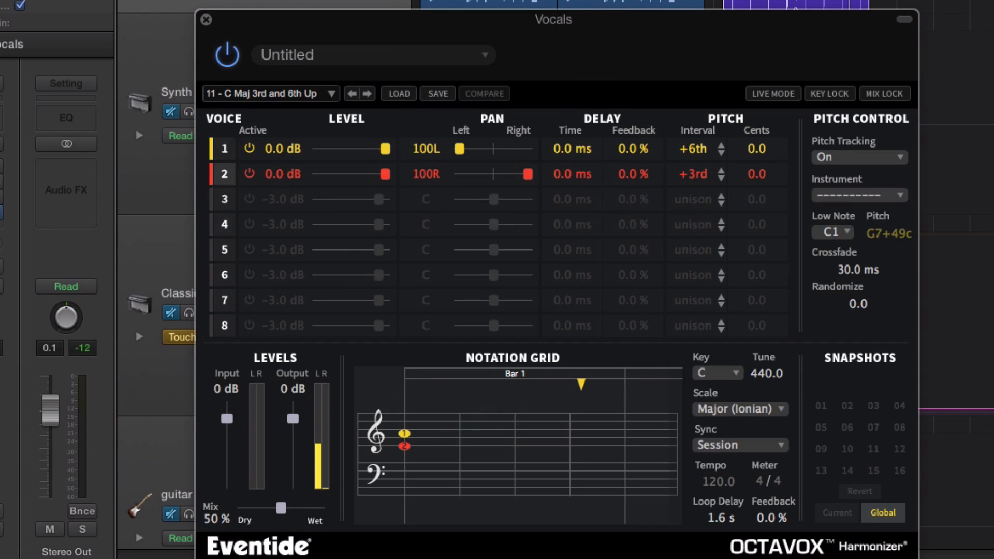
key("space")
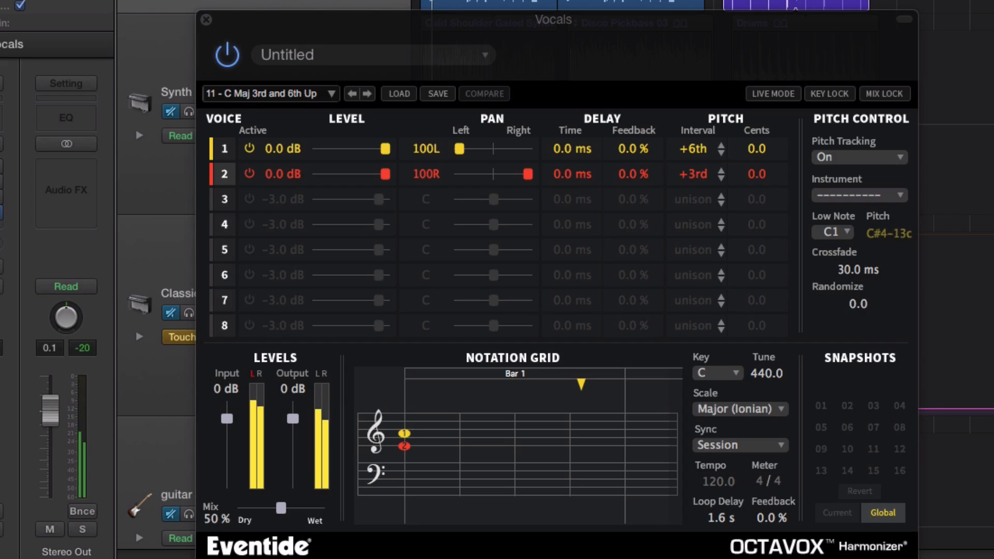
left_click(221, 58)
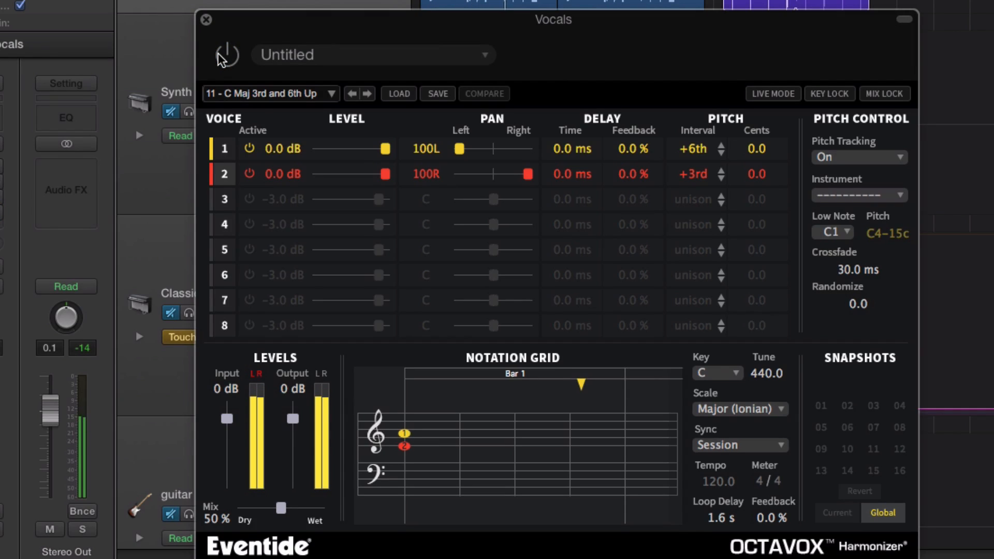
left_click(221, 58)
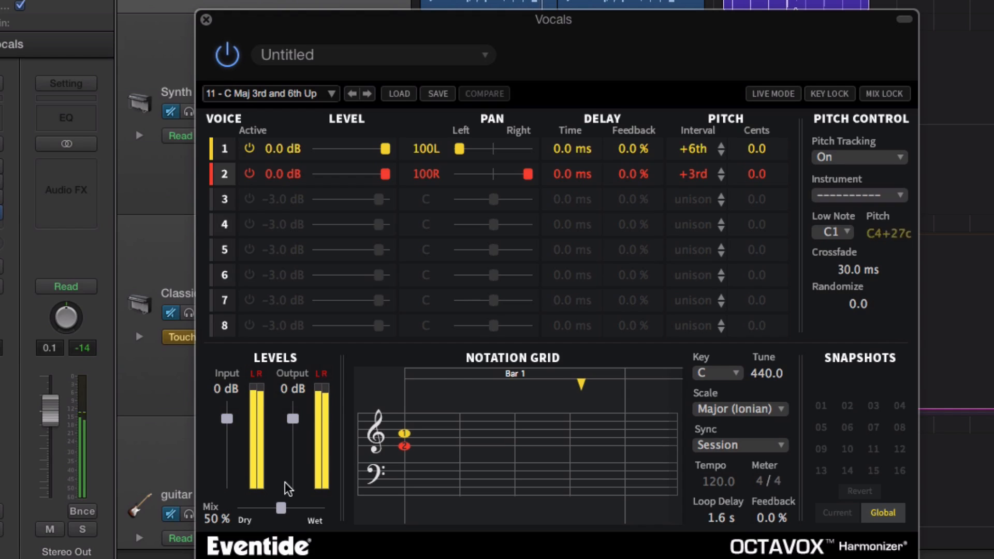
Step: Audition the following harmony presets in order, from 12 - C Maj +6th -5th through 14 - Maj3rd - Min3rd
left_click(368, 94)
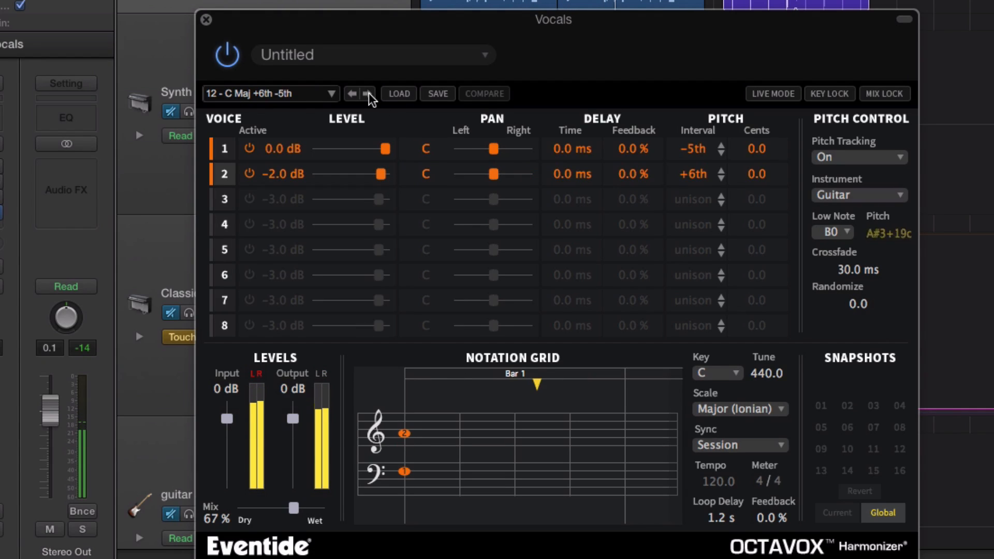
left_click(368, 93)
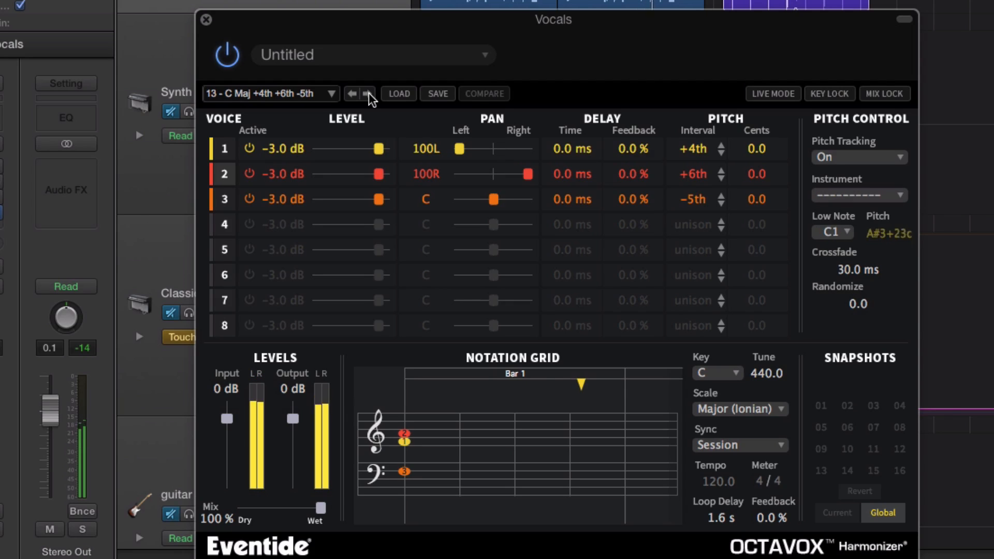
left_click(367, 94)
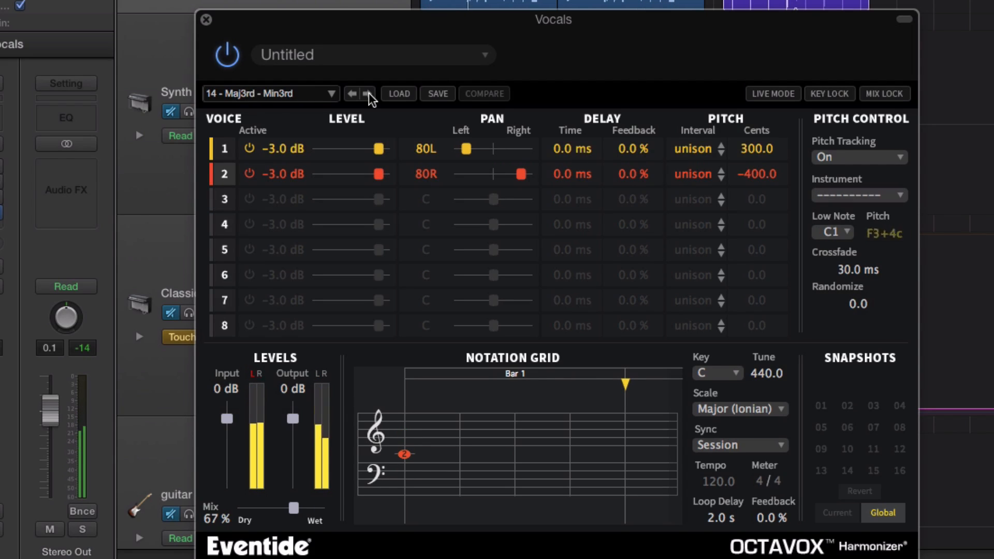
Step: Load preset 11 - Knock Knock from Rhythms and Delays, and advance to the following preset
left_click(317, 94)
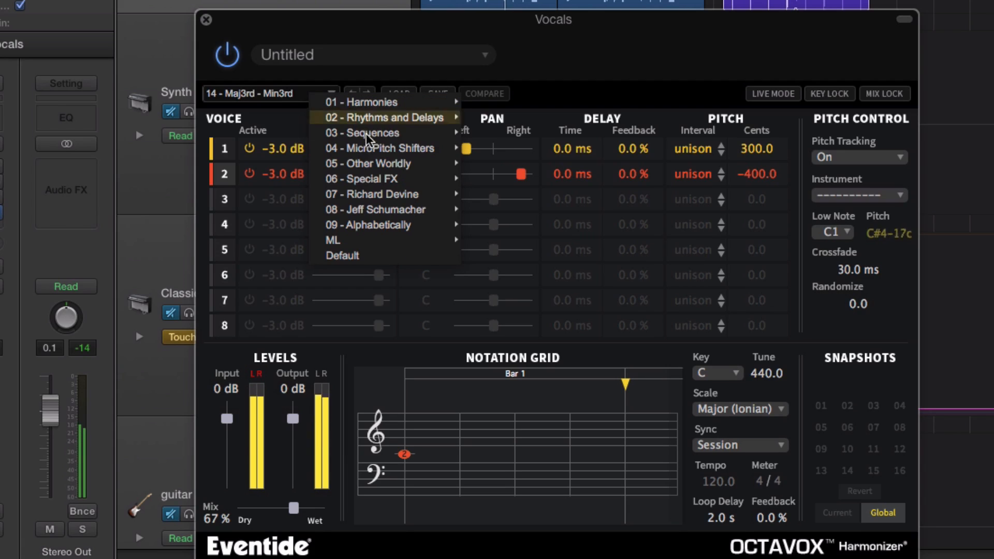
mouse_move(369, 136)
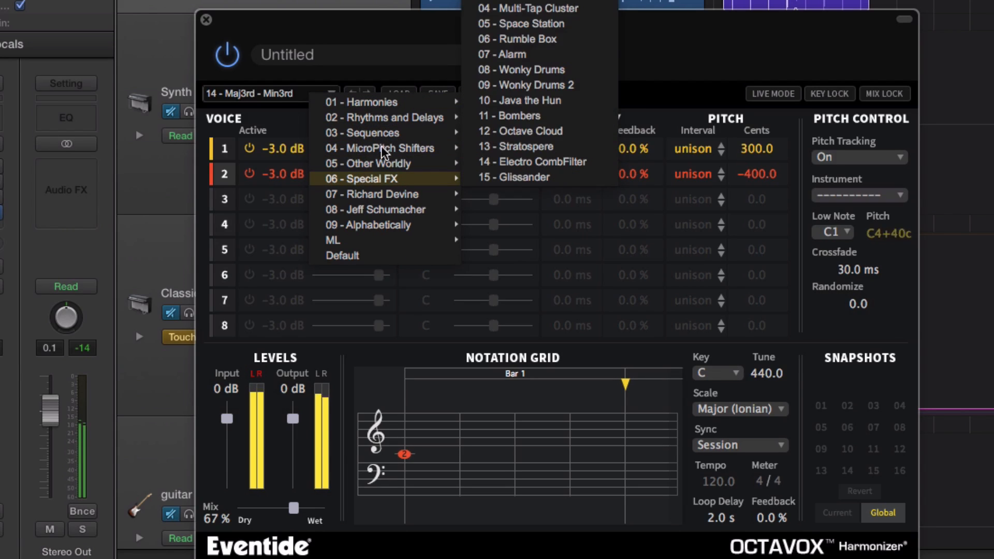
mouse_move(390, 118)
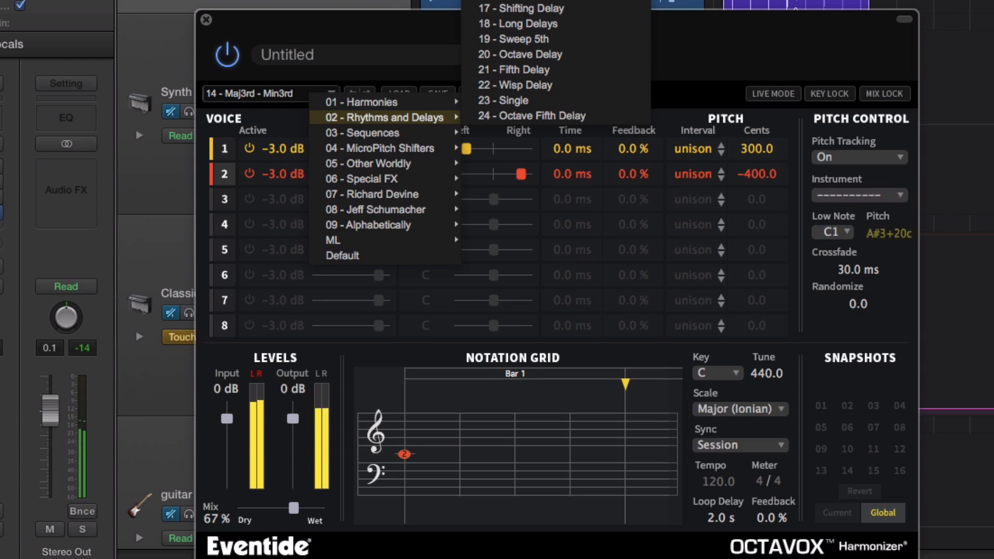
left_click(517, 1)
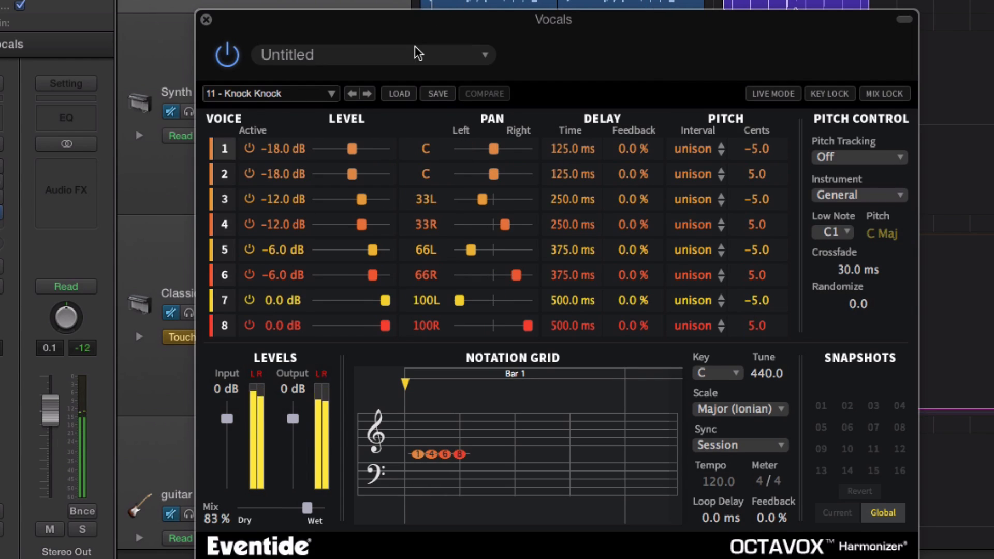
left_click(367, 94)
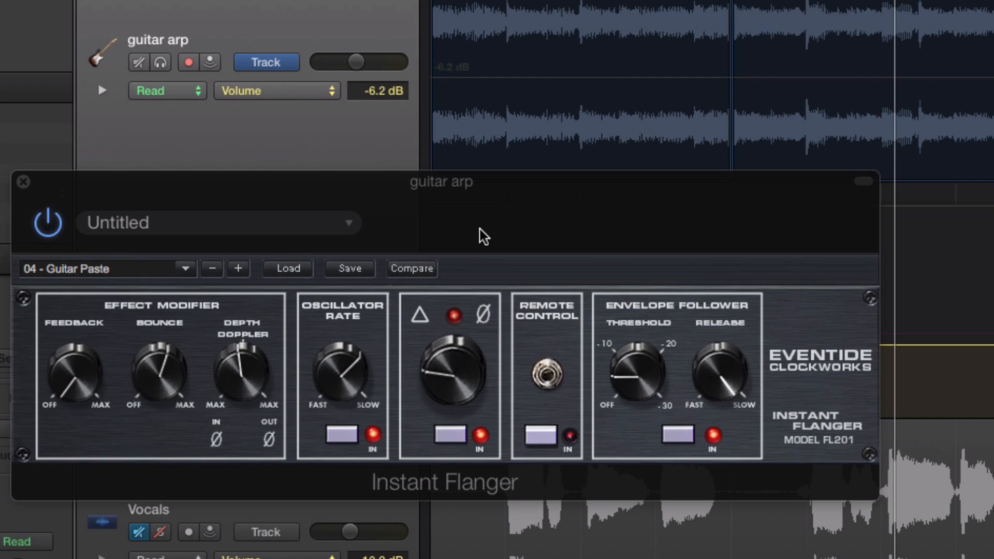
Step: Reposition the Instant Flanger window below the guitar arp track header
left_click_drag(561, 198, 600, 189)
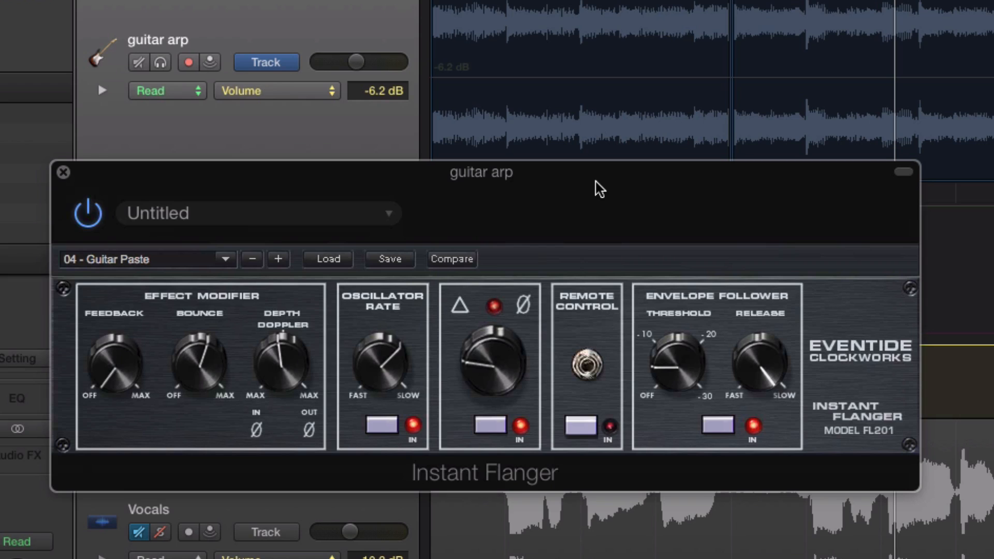
left_click_drag(600, 190, 630, 208)
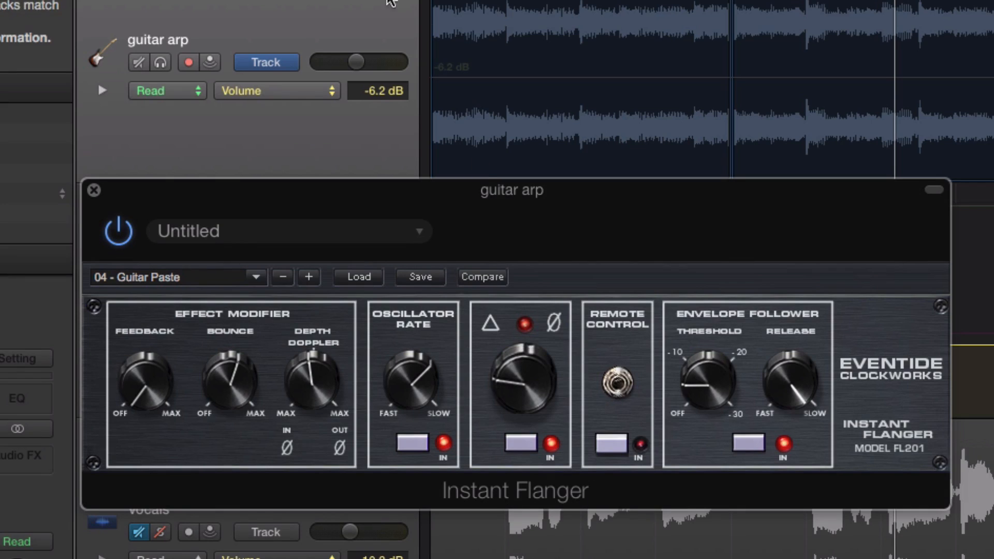
left_click(395, 2)
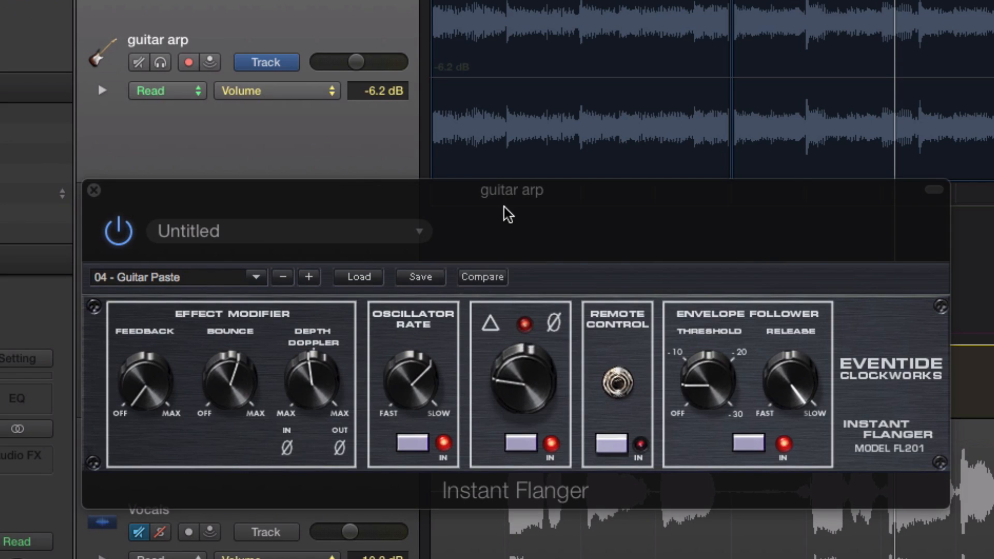
Step: Bypass Instant Flanger, set its envelope follower threshold to -30.0 dB, and switch the effect back on
left_click(122, 235)
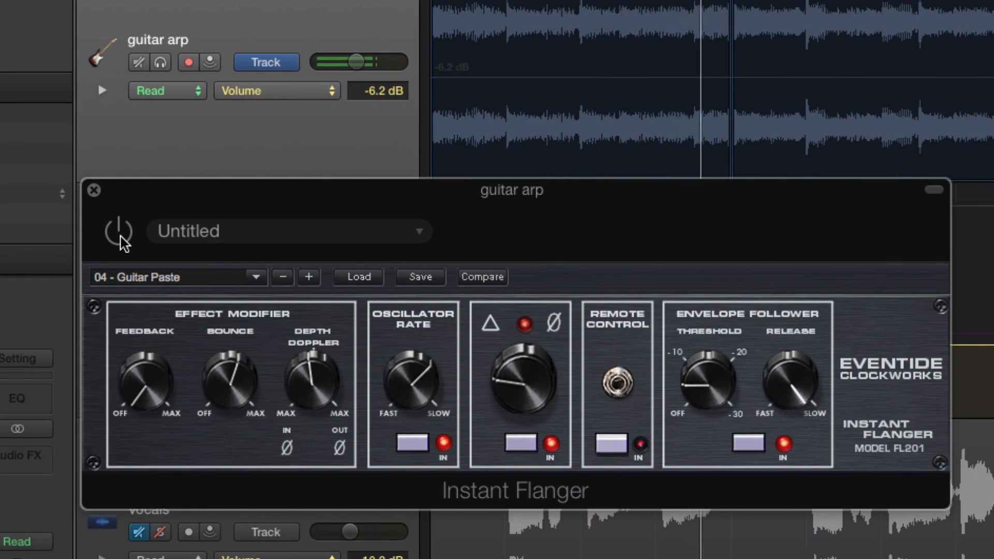
left_click_drag(708, 378, 828, 127)
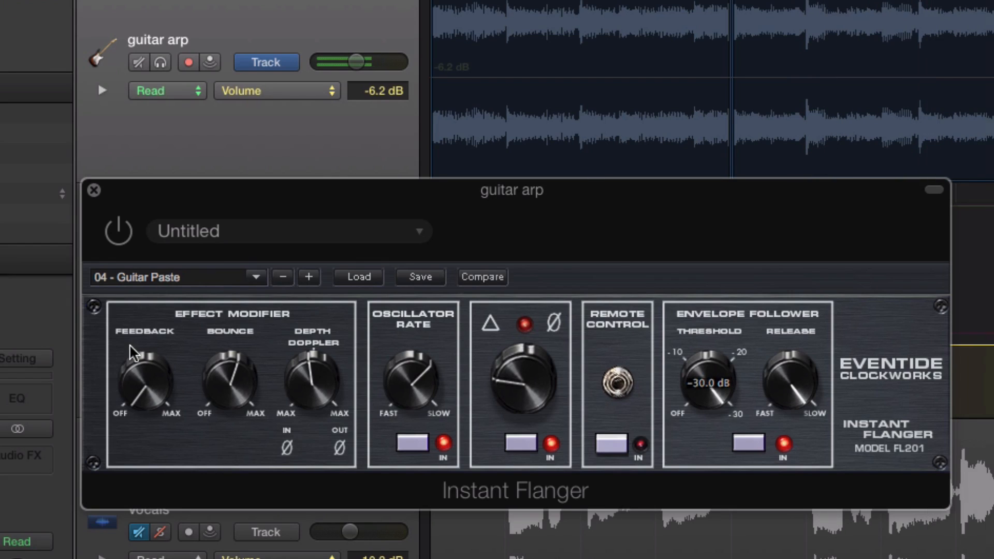
left_click(118, 231)
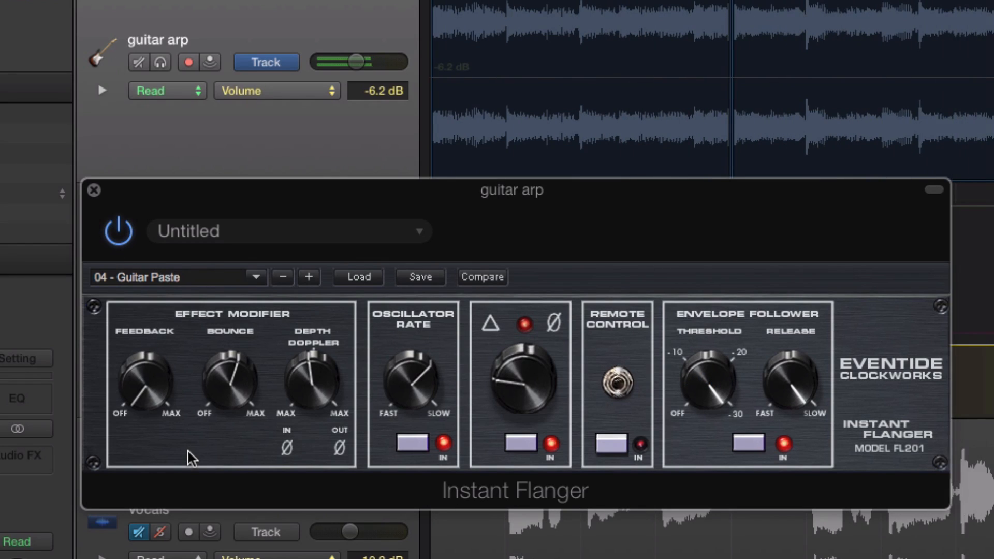
Step: Turn the flanger's feedback well up and bring the envelope follower threshold back towards off
left_click_drag(139, 393, 204, 181)
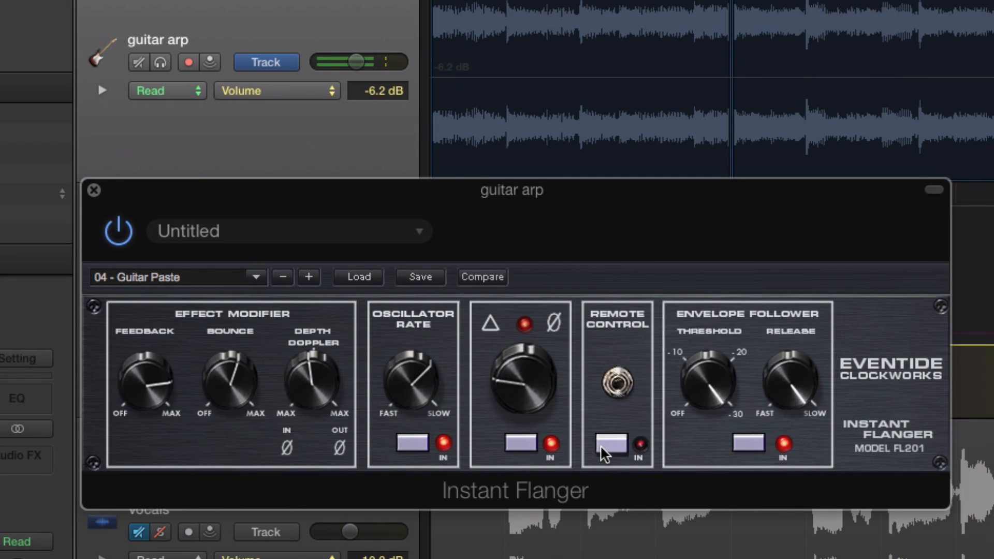
left_click_drag(710, 388, 673, 558)
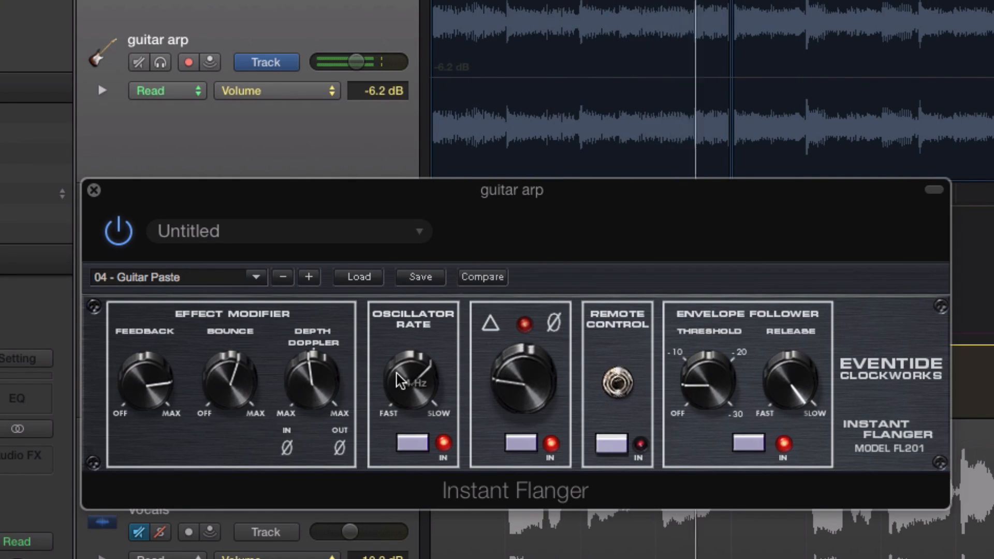
Step: Try a faster oscillator rate on the flanger, and toggle the oscillator section out and back in
left_click_drag(400, 381, 401, 380)
mouse_move(147, 394)
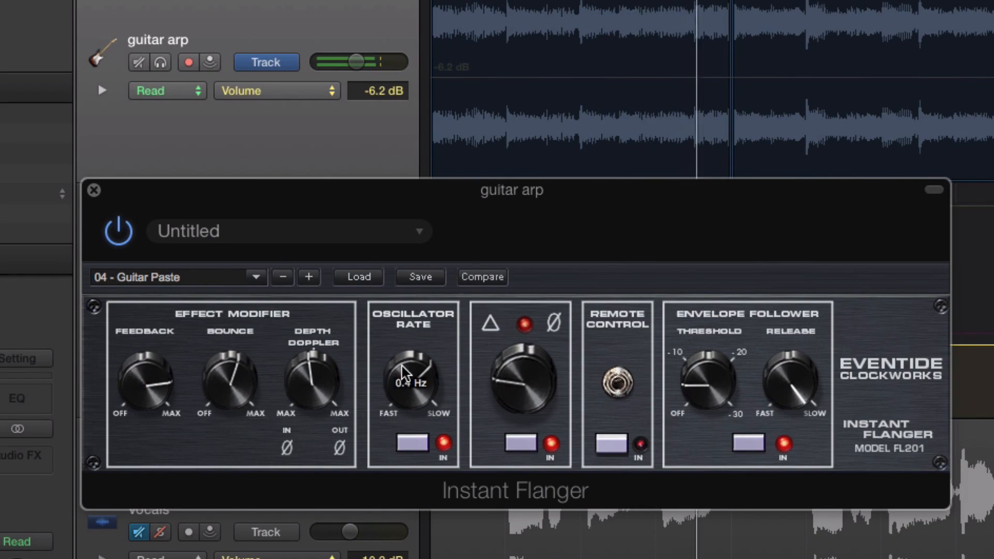
left_click_drag(411, 384, 371, 482)
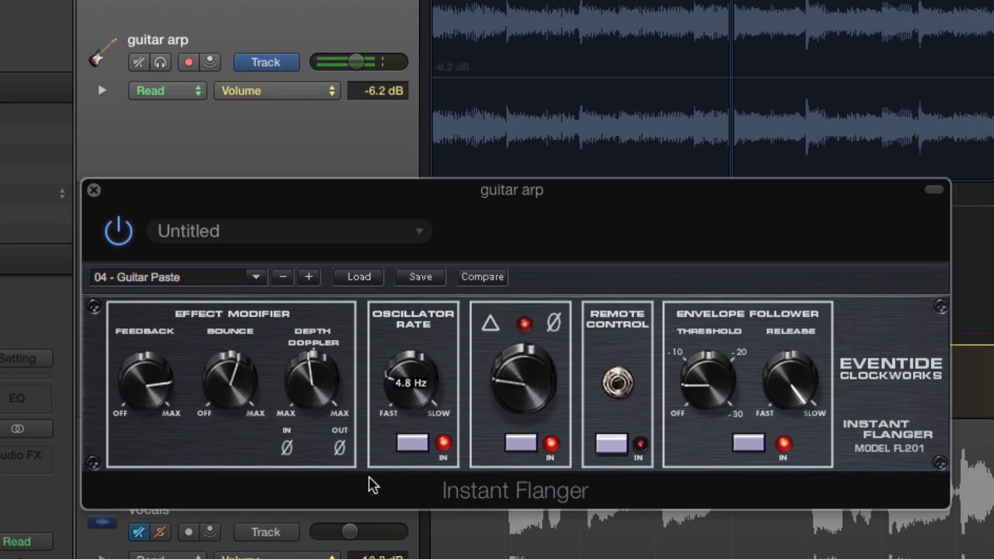
left_click(410, 444)
left_click(410, 444)
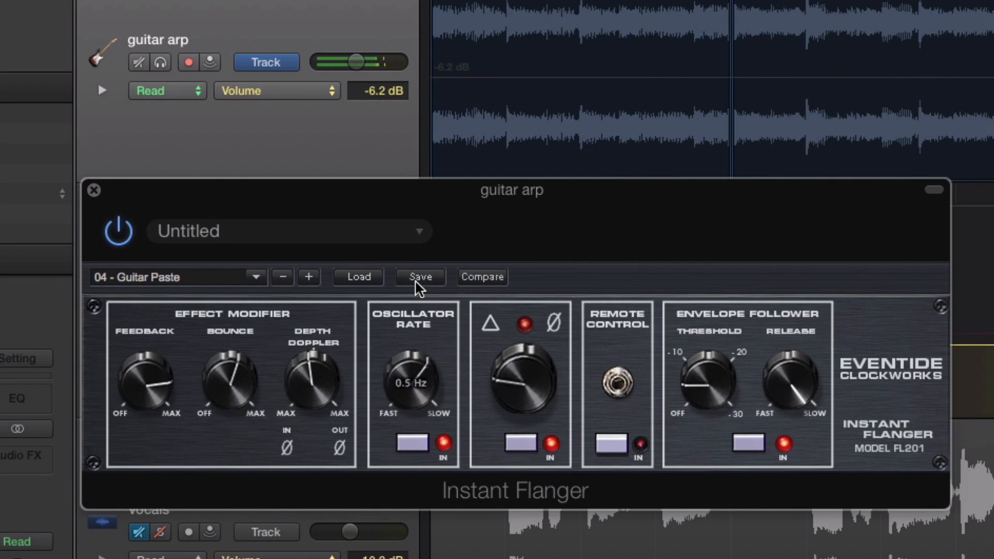
Step: Close Instant Flanger and replace it with Eventide's Instant Phaser on the guitar arp track
left_click(94, 191)
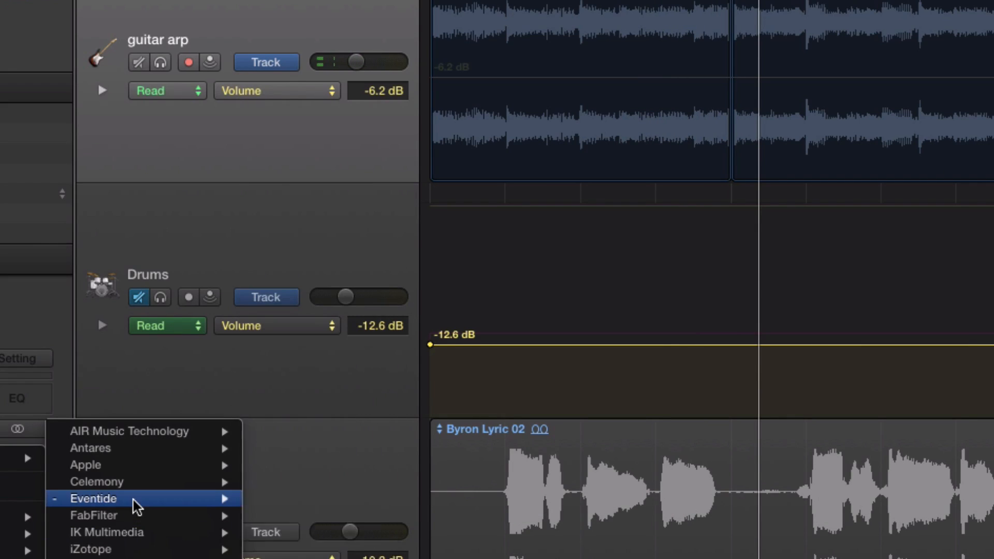
mouse_move(133, 501)
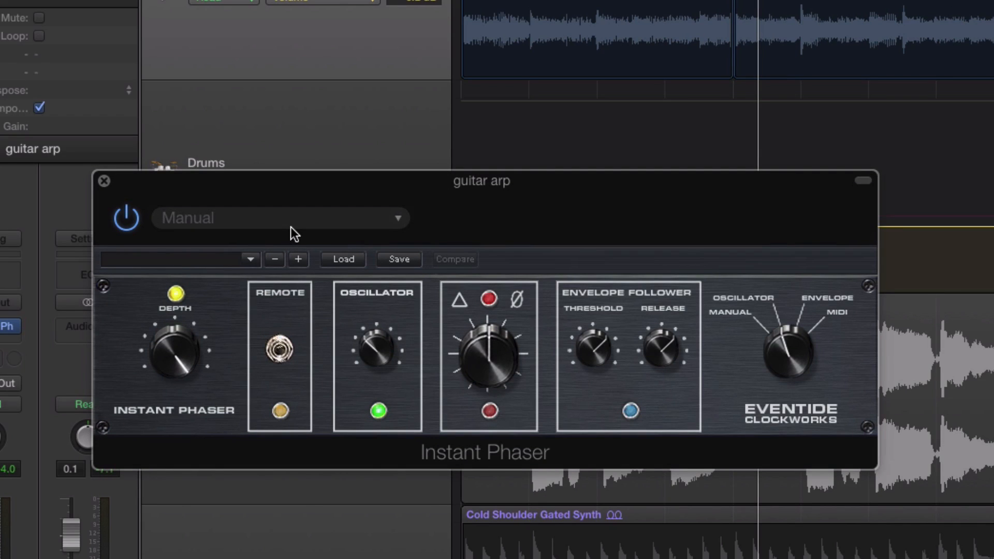
Step: Start playback and audition Instant Phaser's Intense presets 01 - Fast Phase and 02 - Crisp Phase
key("space")
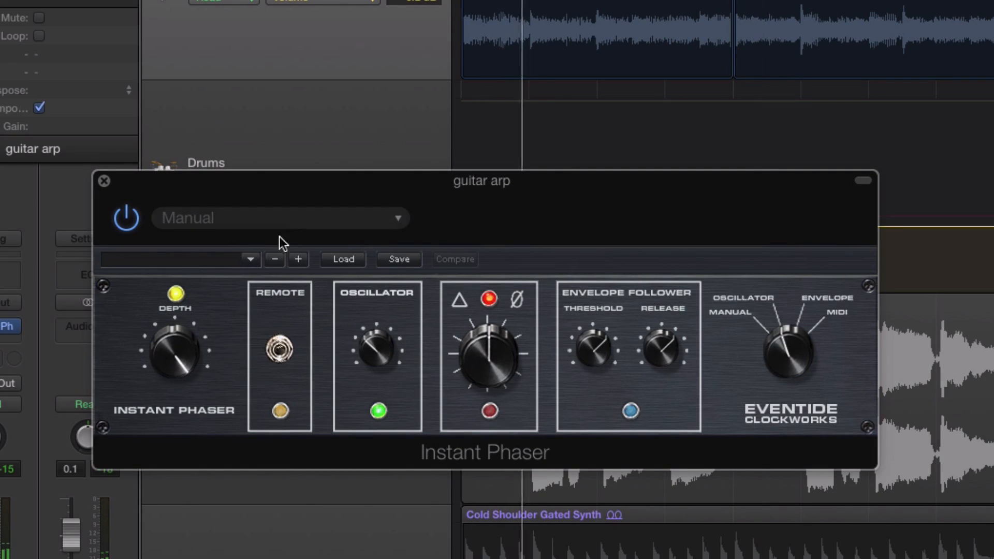
left_click(207, 256)
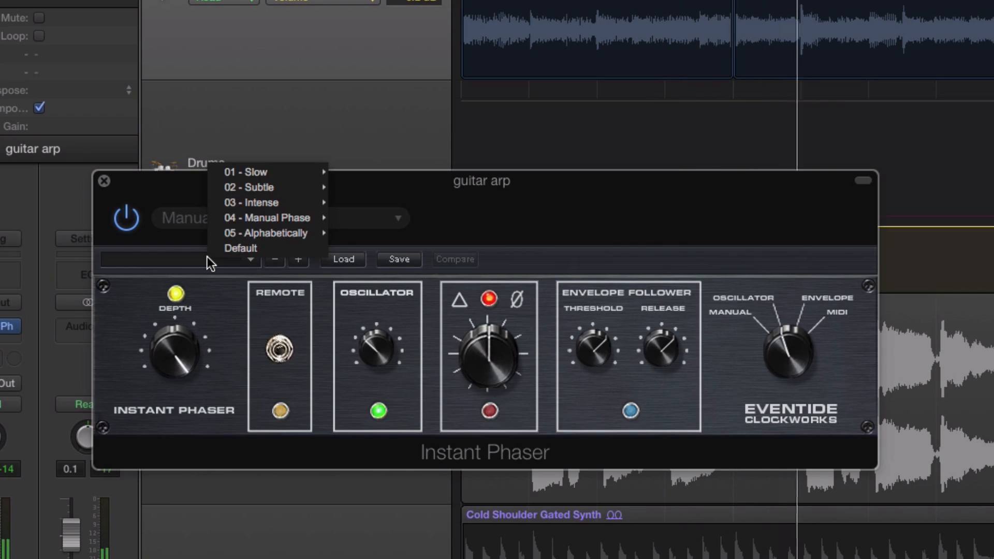
mouse_move(264, 203)
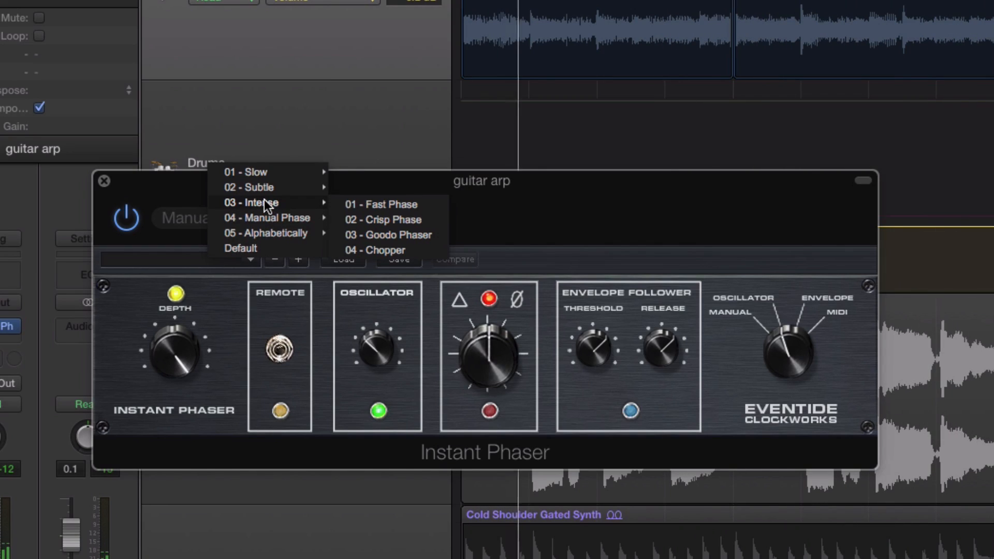
left_click(365, 207)
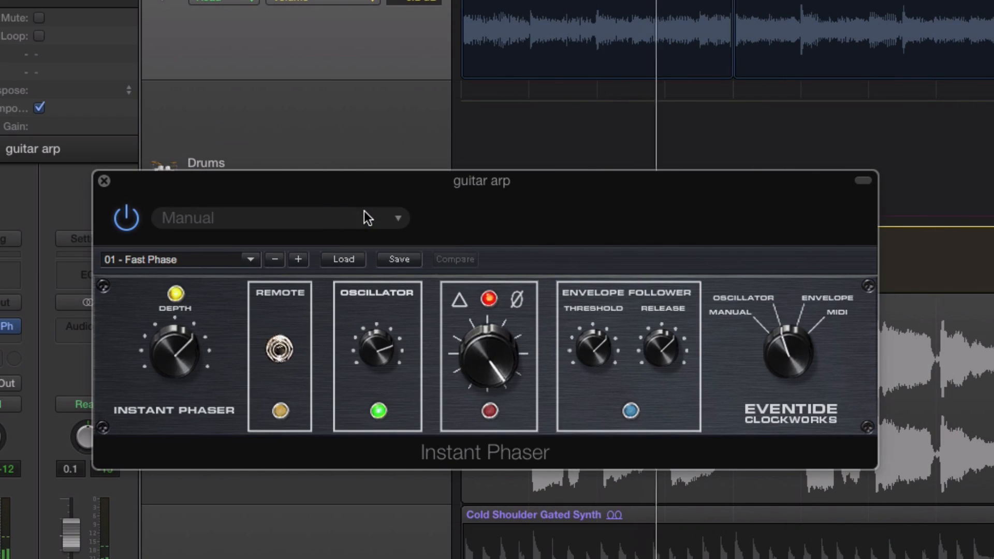
left_click(298, 259)
left_click(284, 216)
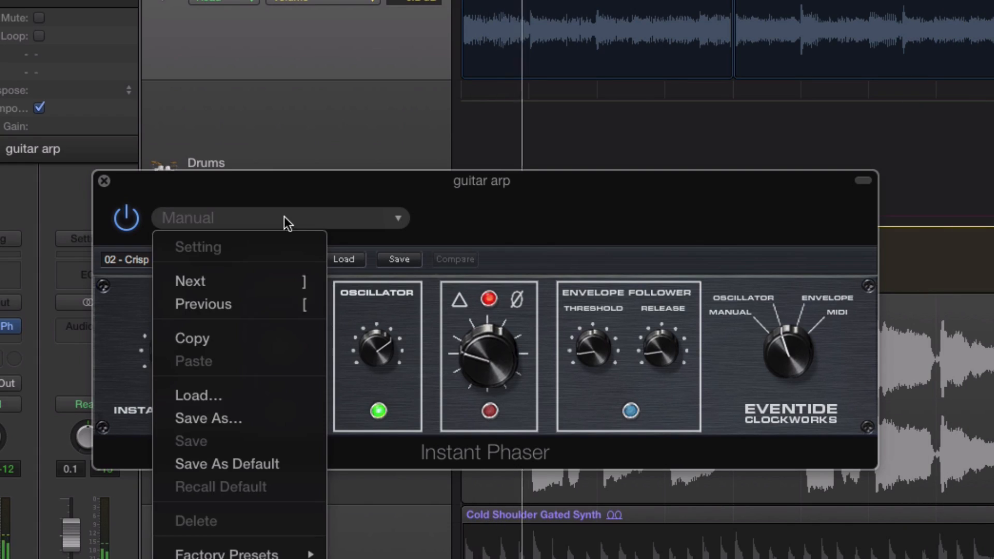
left_click(281, 213)
Step: Load the Subtle preset 01 - Wider Phase and increase the phaser's depth
left_click(214, 259)
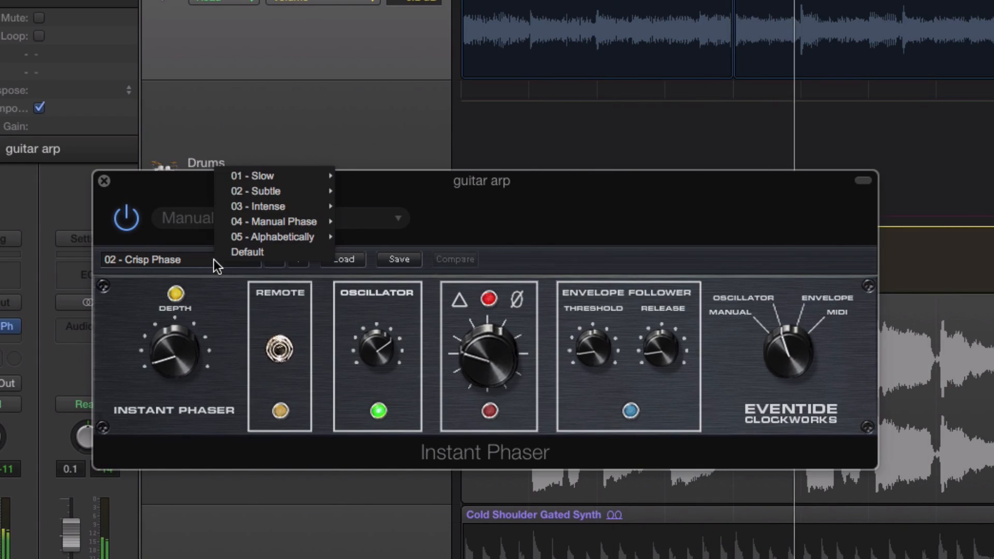
mouse_move(277, 191)
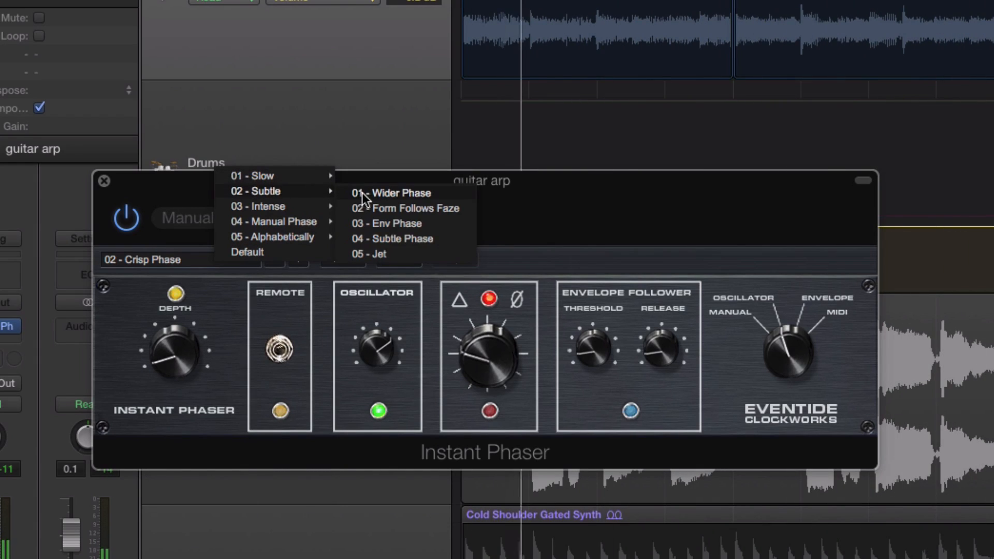
left_click(362, 192)
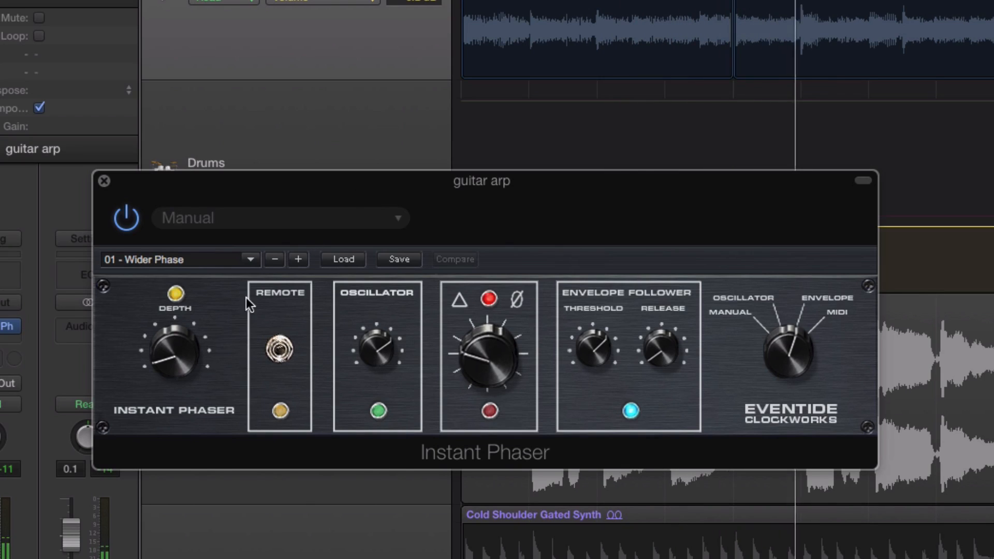
left_click_drag(179, 349, 176, 309)
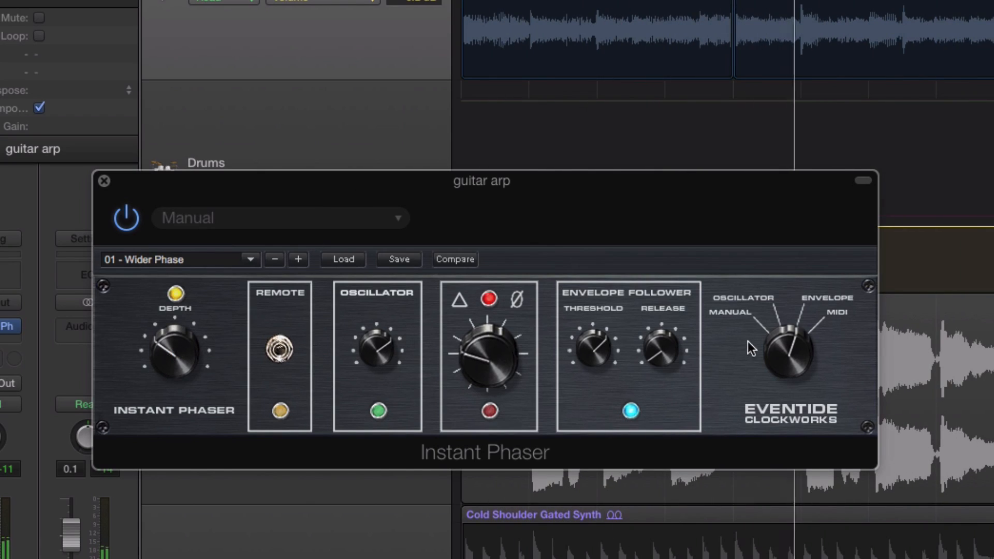
Step: Try the phaser's oscillator mode, return it to envelope mode, and lower the envelope follower threshold
left_click_drag(786, 331, 775, 358)
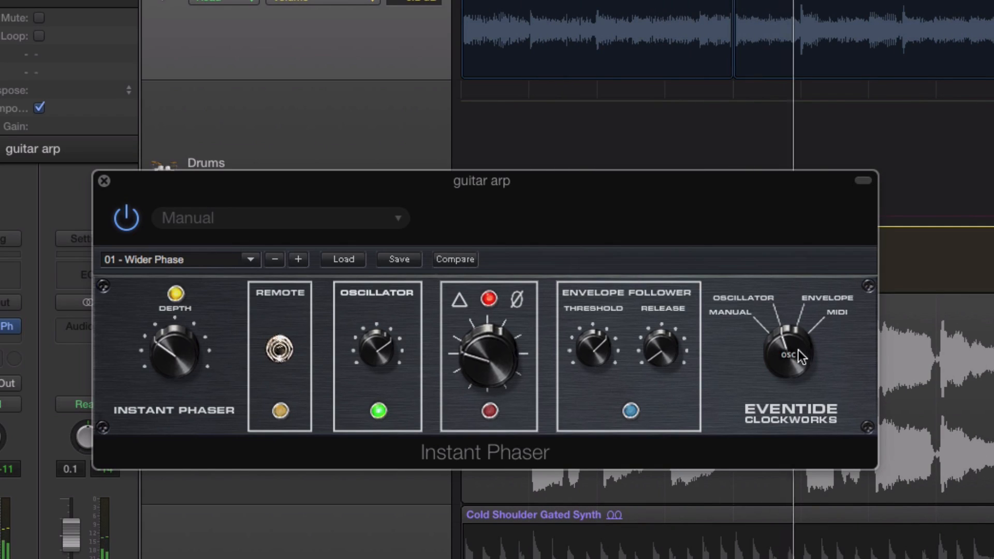
left_click_drag(798, 349, 794, 294)
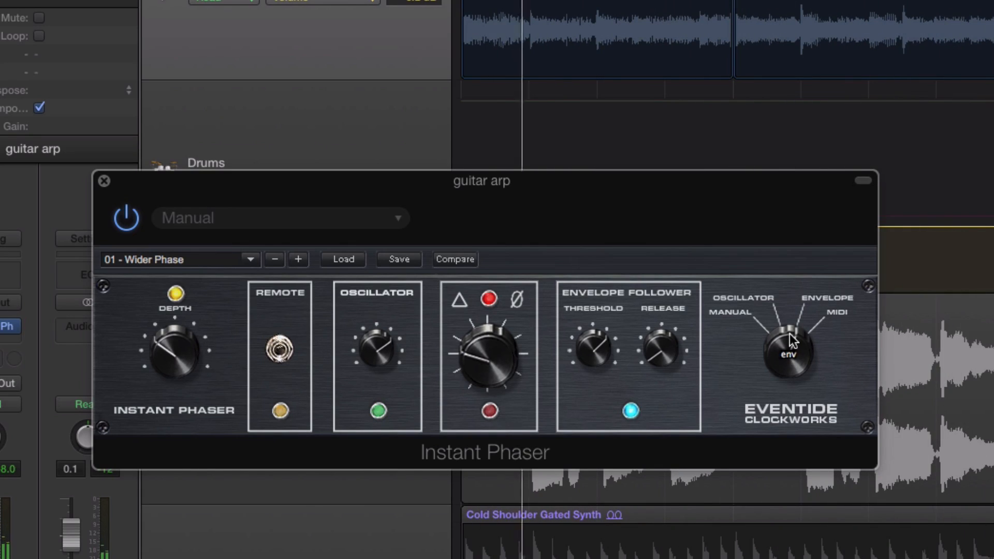
left_click_drag(593, 348, 577, 402)
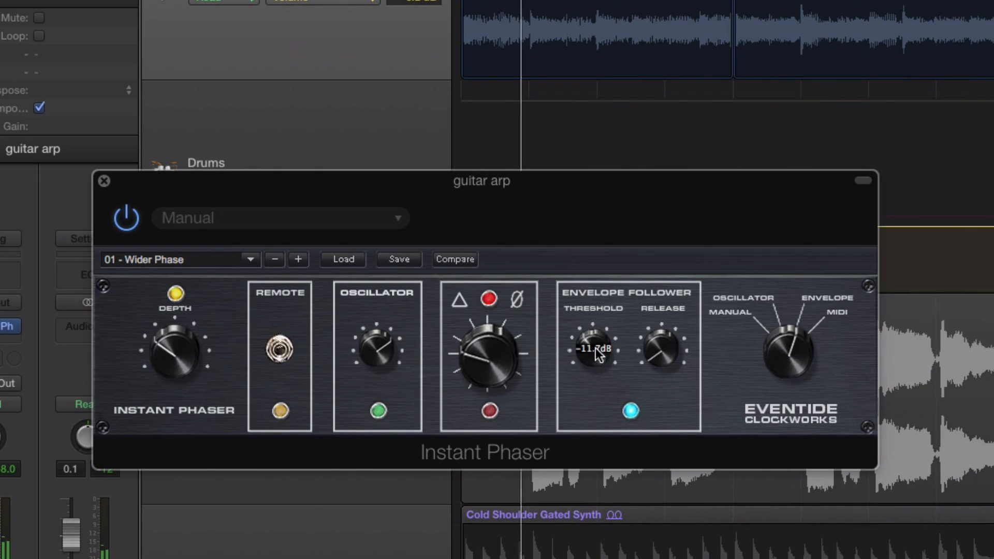
left_click_drag(596, 350, 588, 375)
Step: Turn up the phaser's central phase shift control and slow down the oscillator rate
left_click_drag(479, 355, 510, 268)
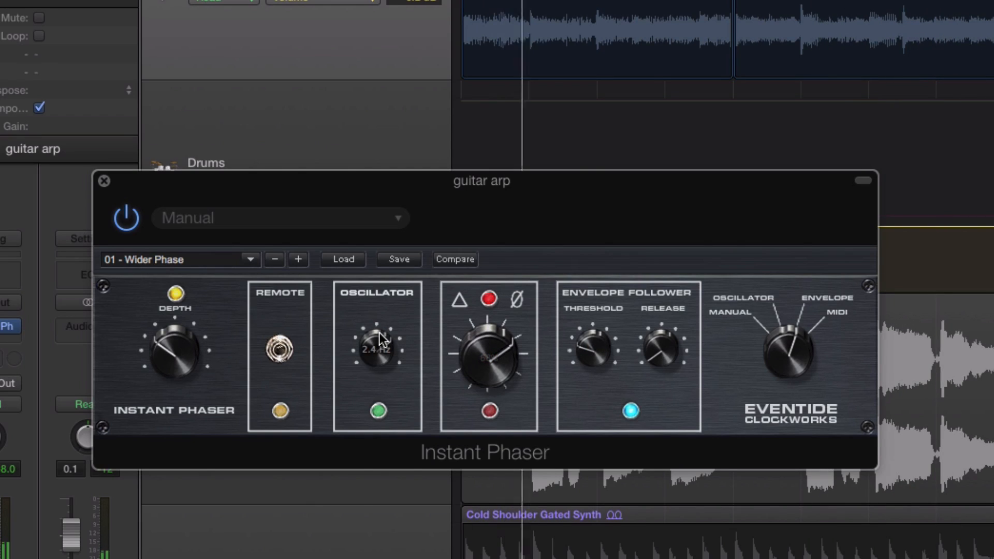
left_click_drag(378, 343, 373, 416)
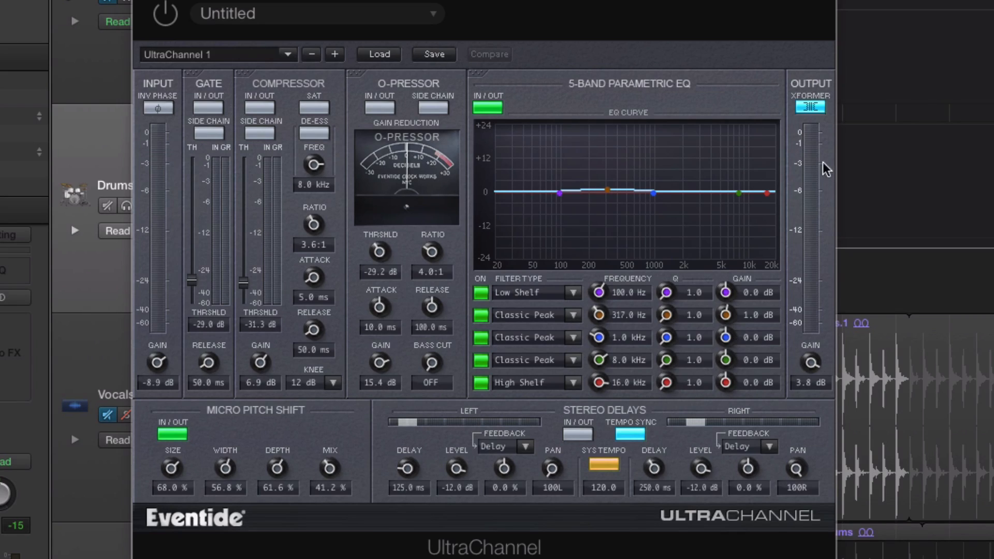
Step: Activate UltraChannel on the Drums track with its output transformer switched off, and move the plug-in window up
left_click(811, 107)
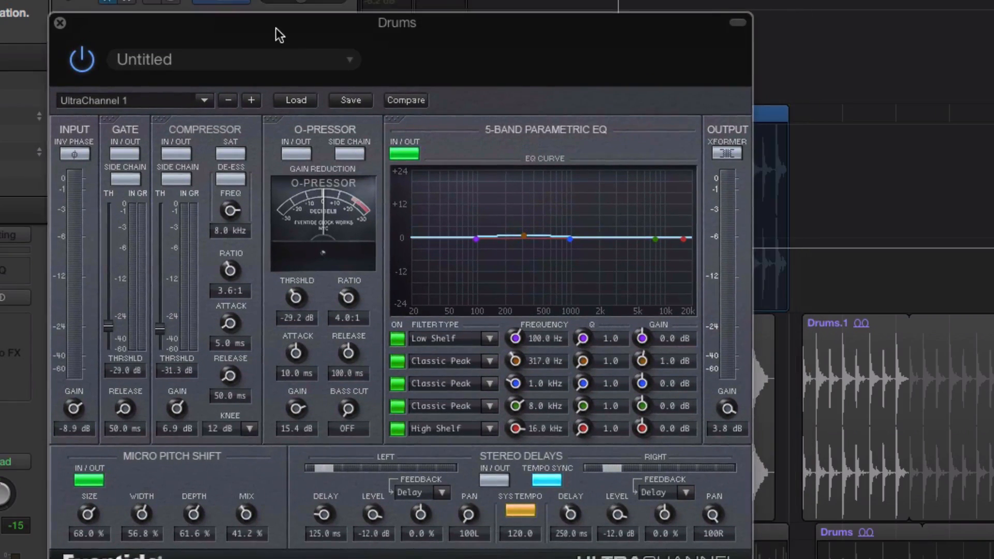
left_click_drag(275, 28, 282, 22)
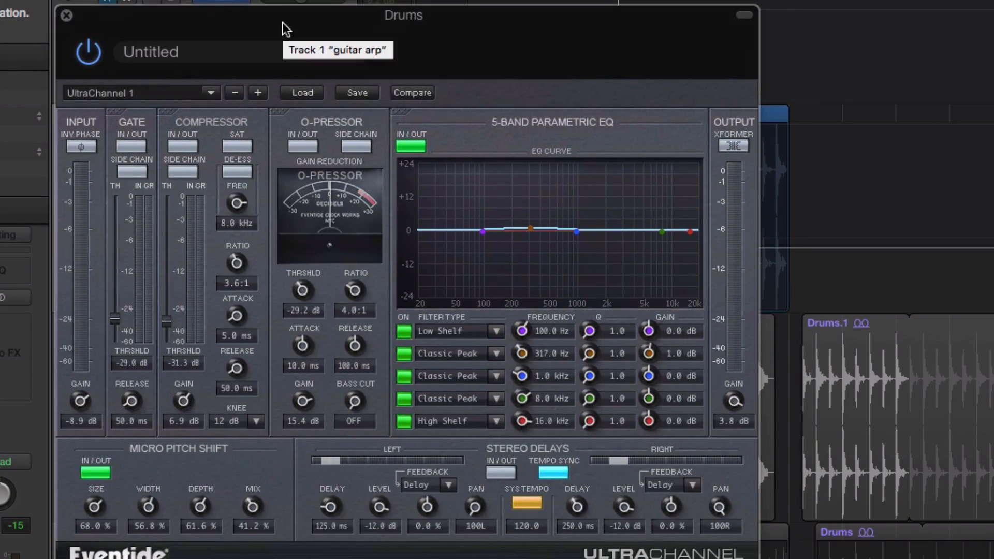
Step: Try 6dB/OctLoCut, 12dB/OctLoCut, Low Shelf and Classic Peak on UltraChannel's lowest EQ band, and settle on 12dB/OctLoCut
left_click(477, 330)
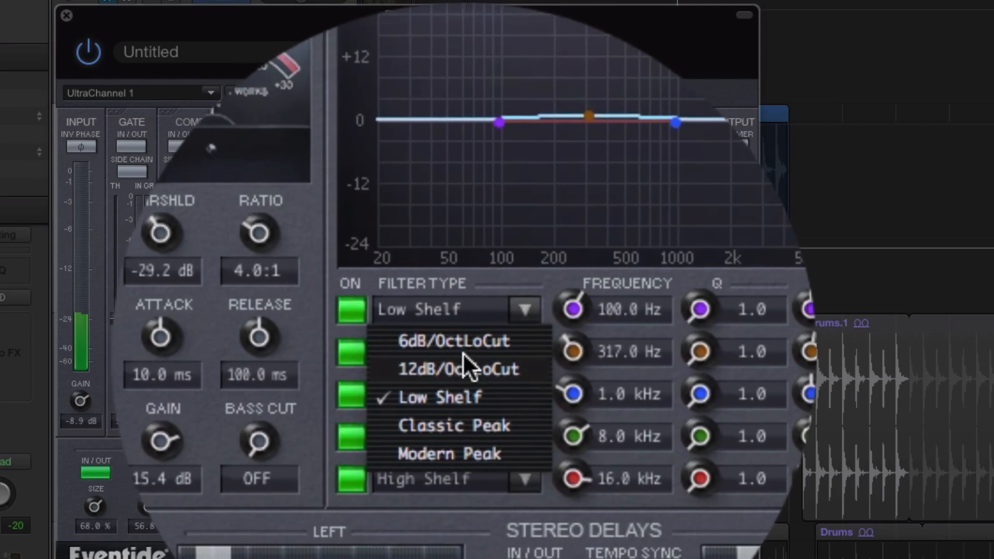
left_click(459, 348)
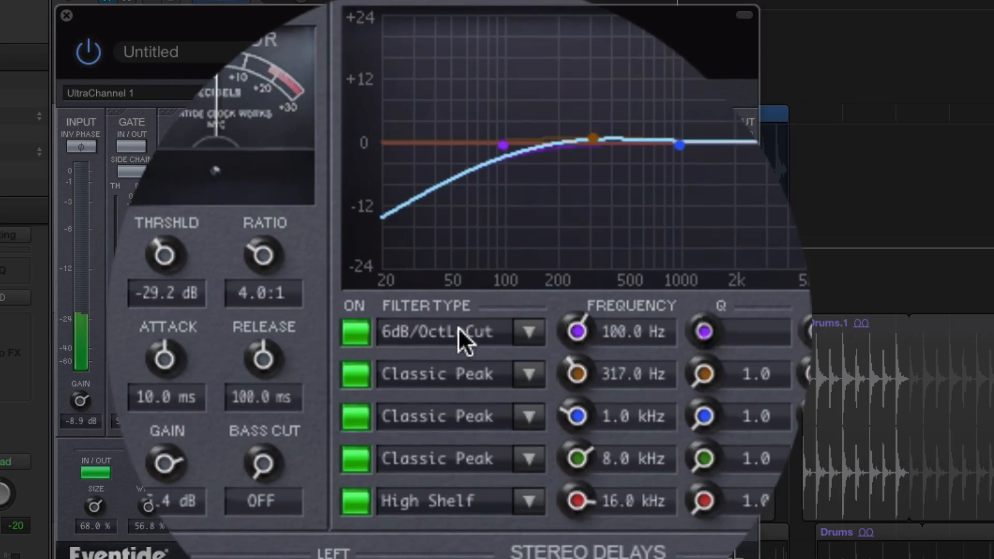
left_click(460, 334)
left_click(462, 361)
left_click(464, 337)
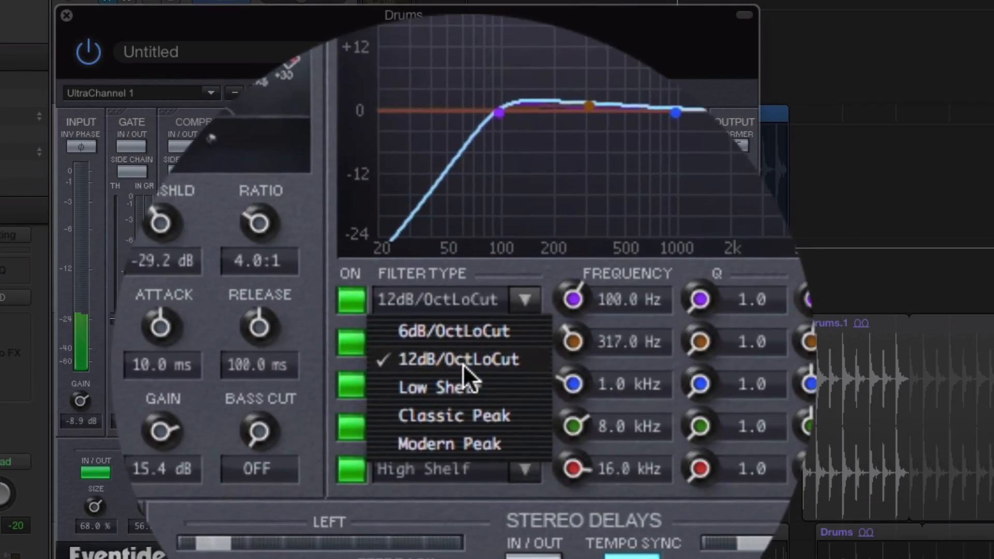
left_click(466, 381)
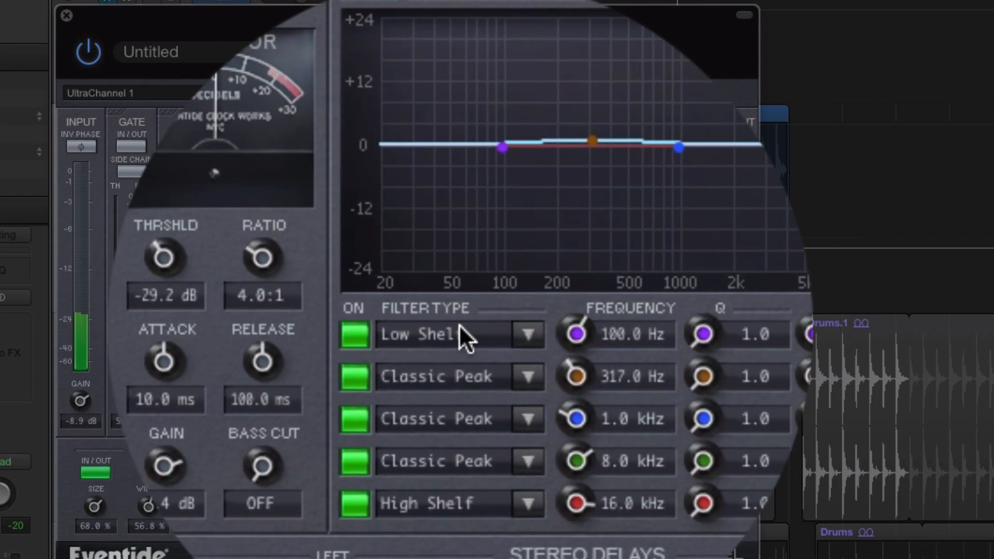
left_click(460, 334)
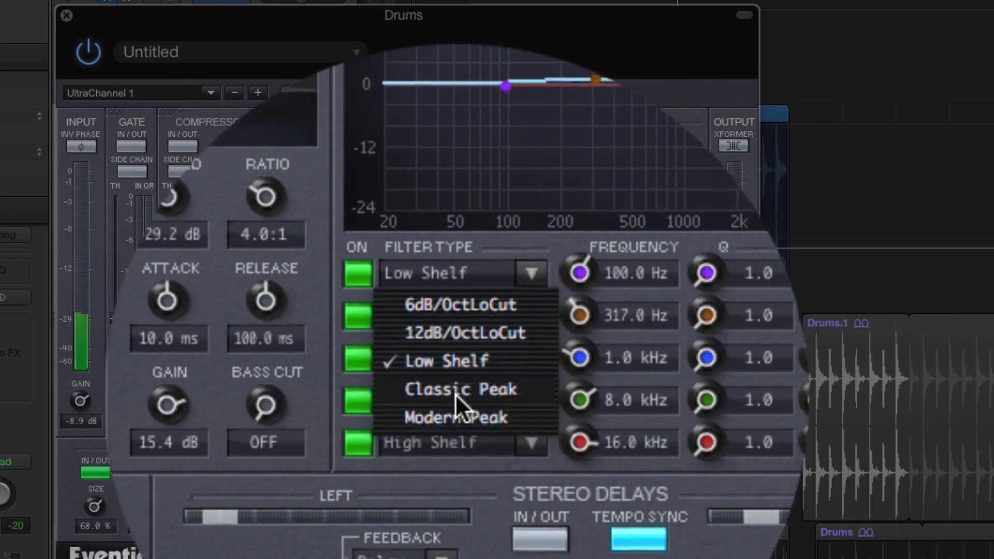
left_click(458, 361)
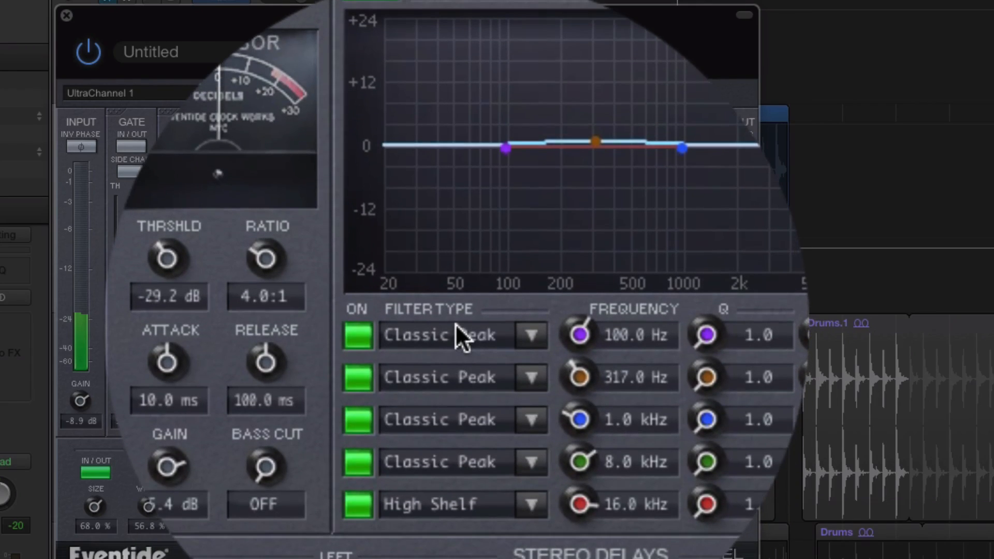
left_click(455, 327)
left_click(459, 364)
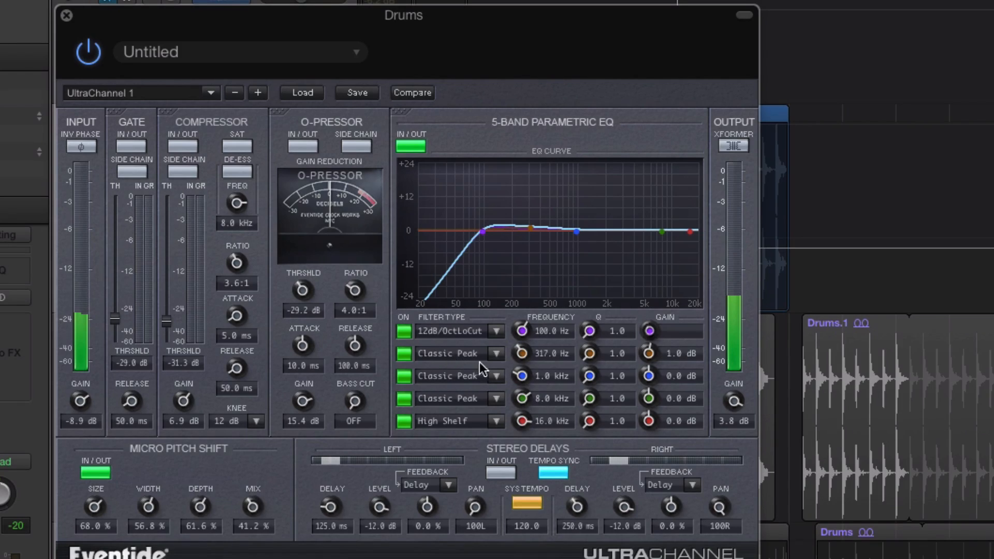
Step: Try 12dB/OctHiCut and 6dB/OctHiCut on the highest EQ band, and return it to High Shelf
left_click(461, 420)
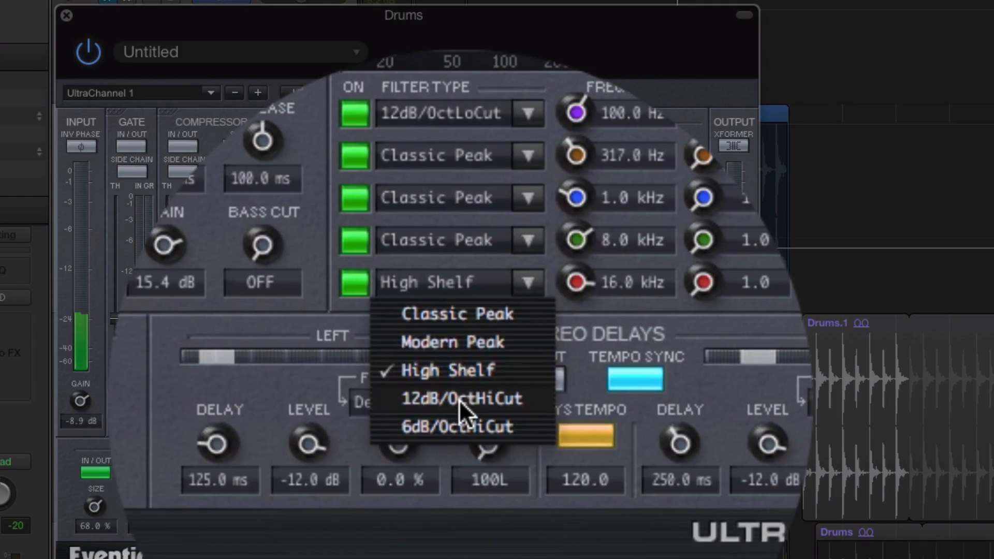
left_click(460, 524)
left_click(442, 402)
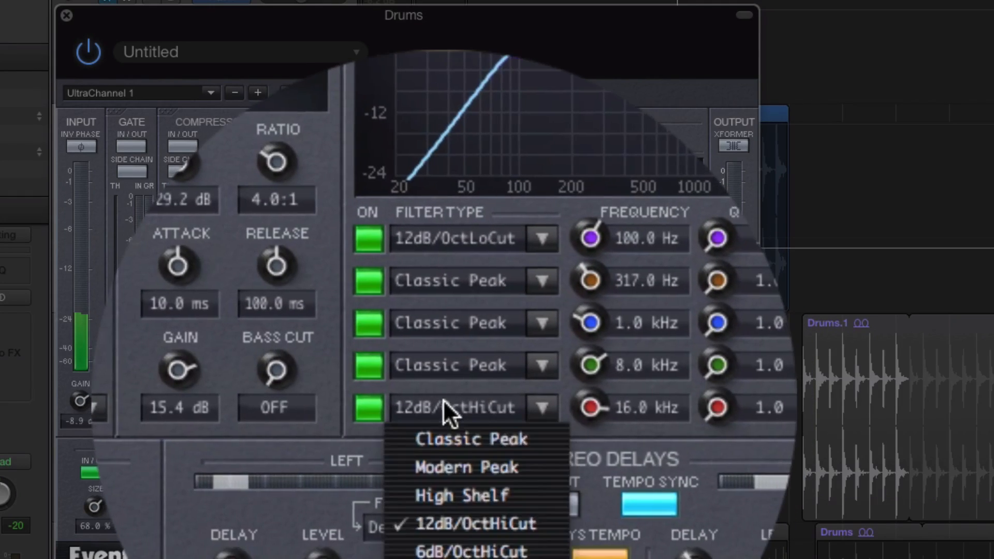
left_click(438, 400)
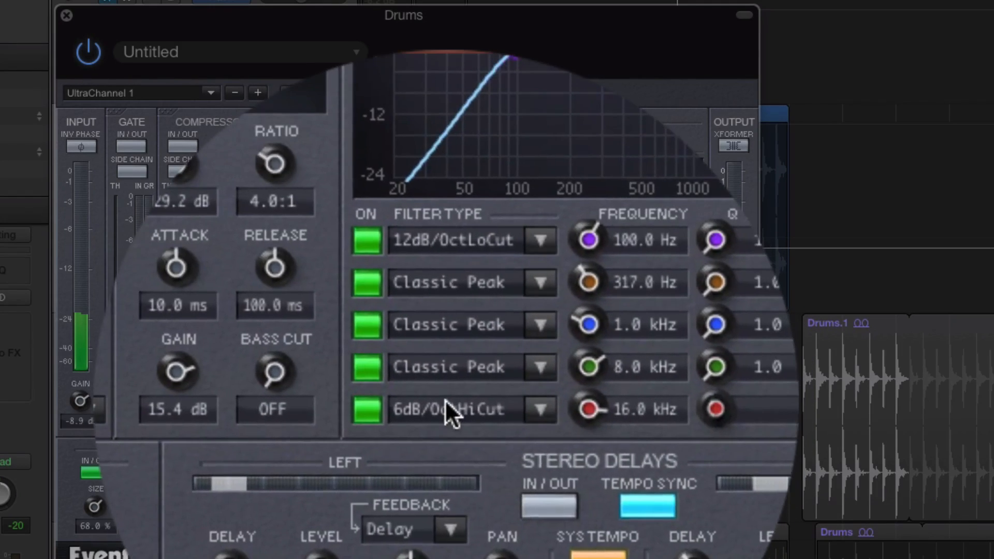
left_click(446, 399)
left_click(446, 401)
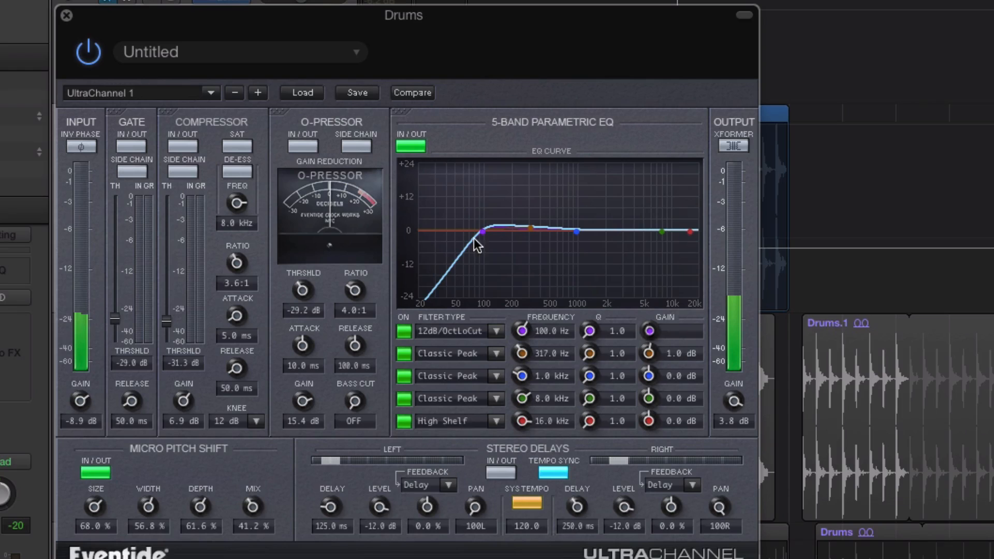
Step: Move the second EQ band to 760.4 Hz at -1.0 dB, and lower the low-cut band to 10.7 Hz and disable it
left_click_drag(534, 234, 565, 234)
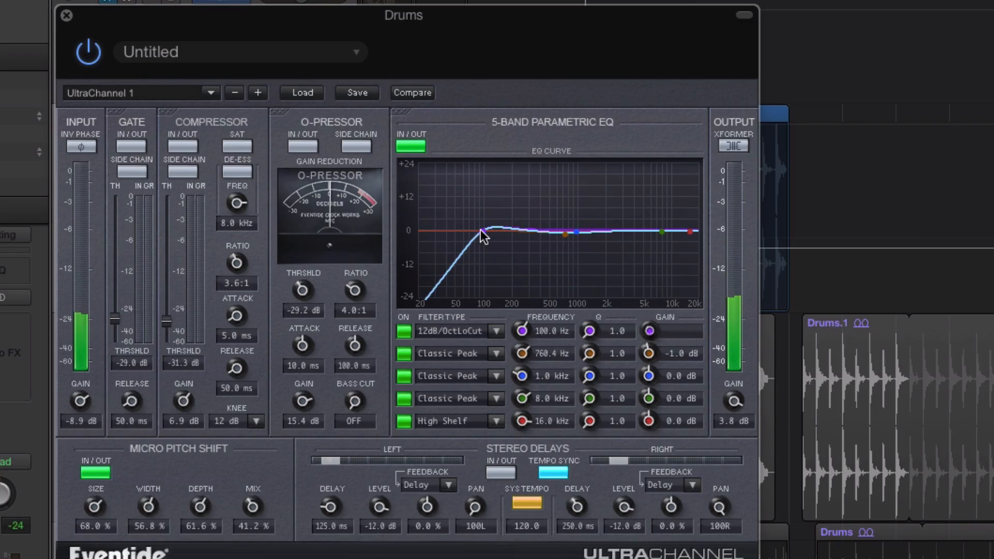
left_click_drag(481, 233, 366, 206)
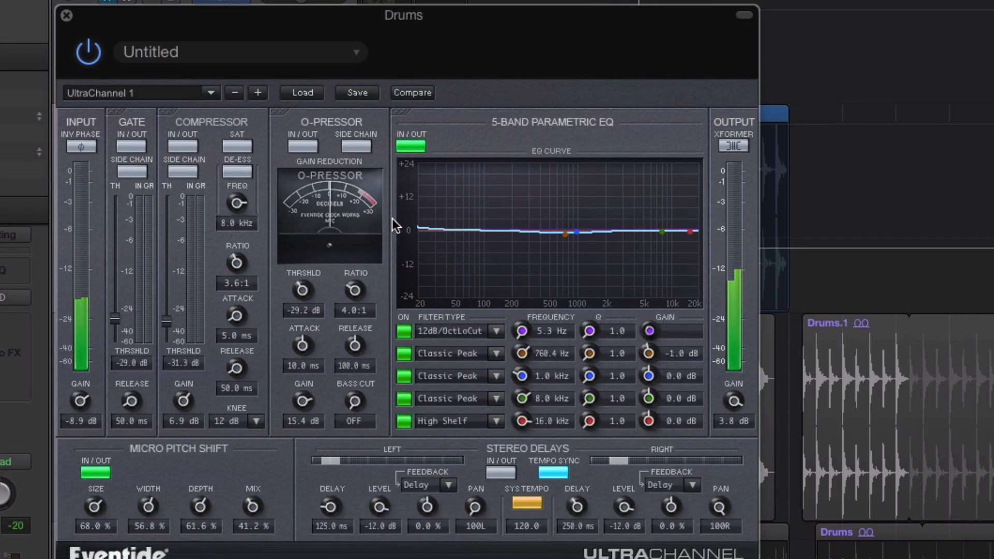
left_click(404, 332)
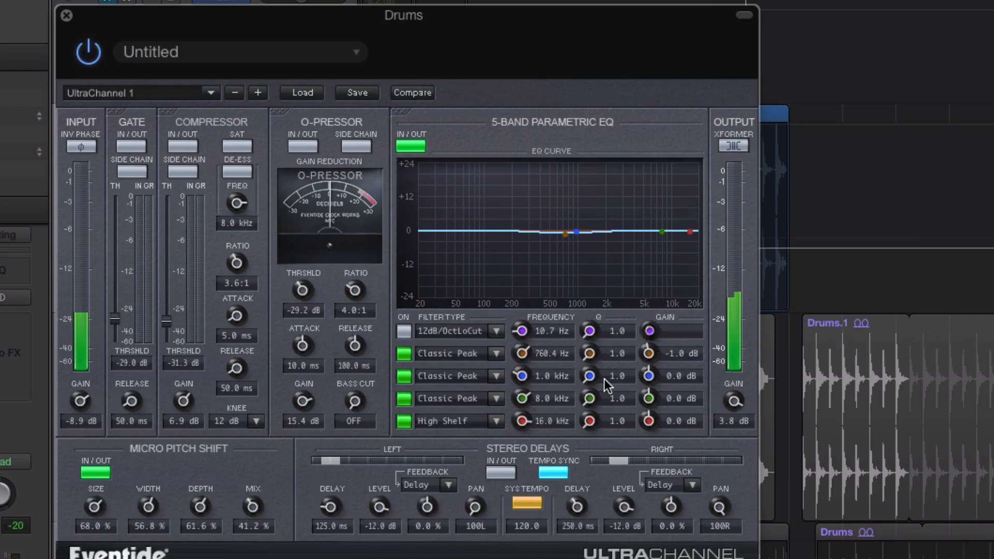
Step: Toggle the input phase inversion back off, and audition the gate with its threshold at -24.9 dB before switching it out
left_click(77, 148)
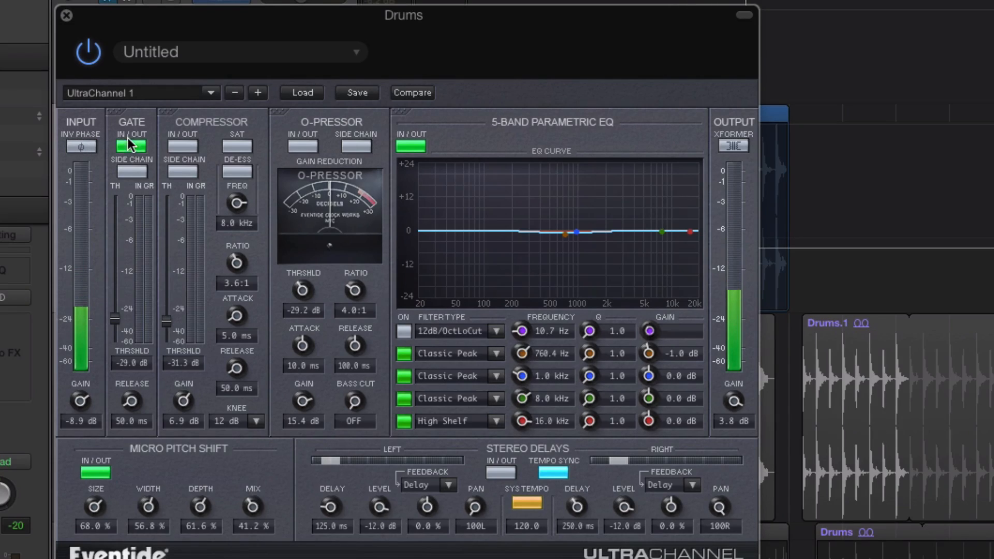
left_click(131, 141)
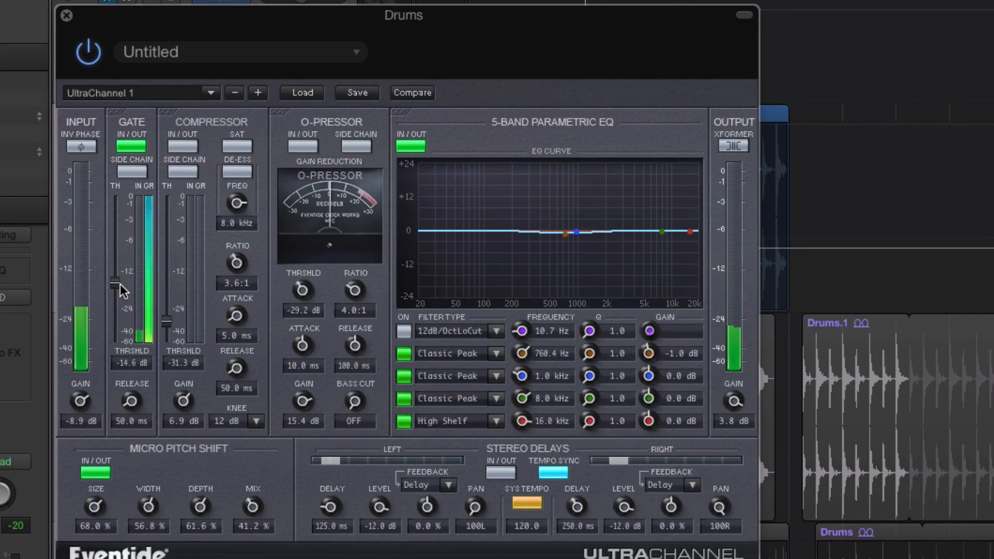
left_click_drag(119, 318, 120, 316)
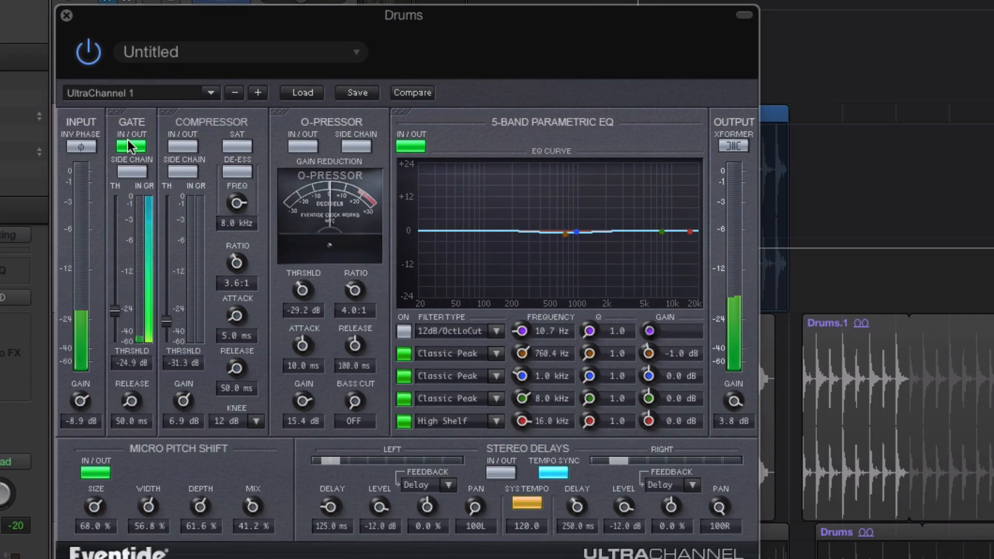
left_click(139, 146)
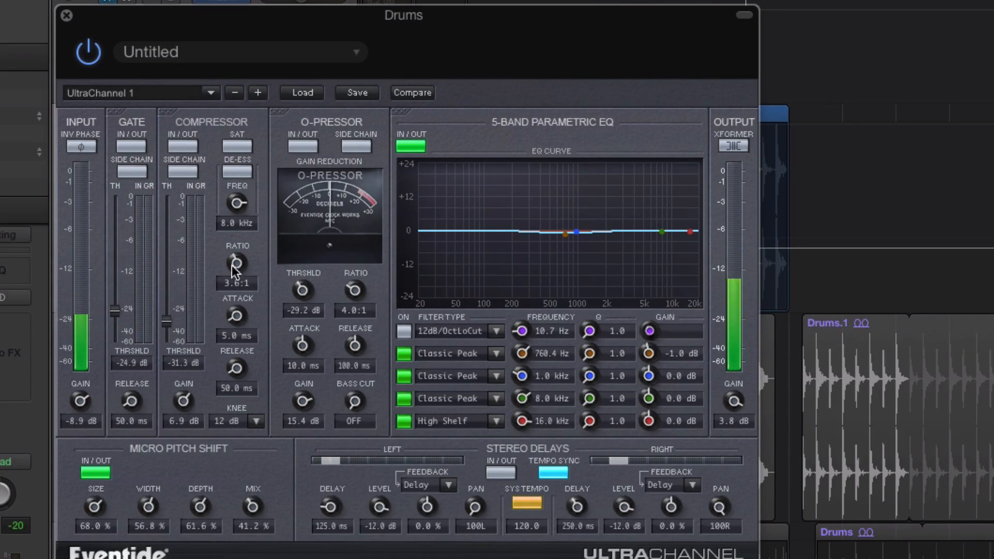
Step: Engage UltraChannel's compressor with a -25.7 dB threshold and 16.2 ms attack, and lower the output gain to -2.6 dB
left_click(178, 143)
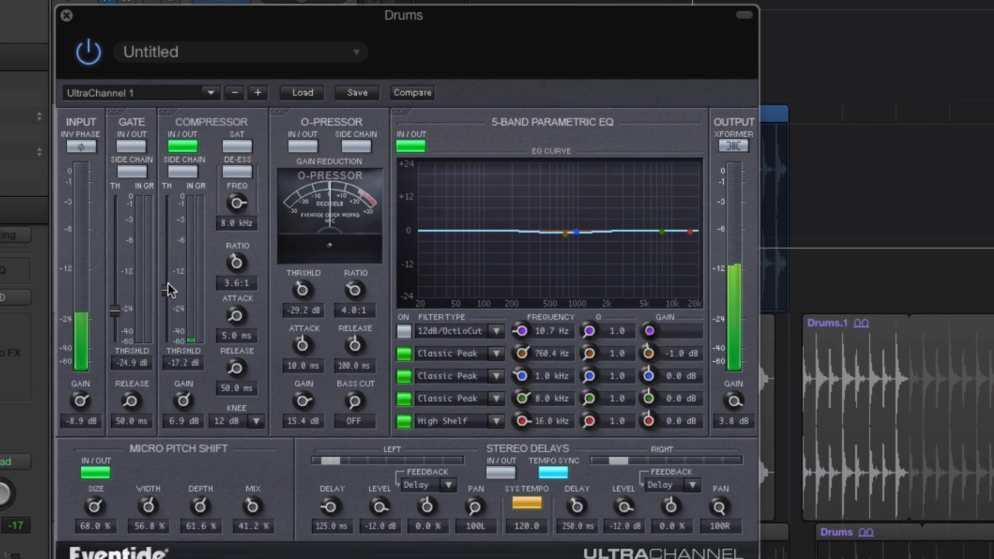
left_click_drag(168, 281, 168, 311)
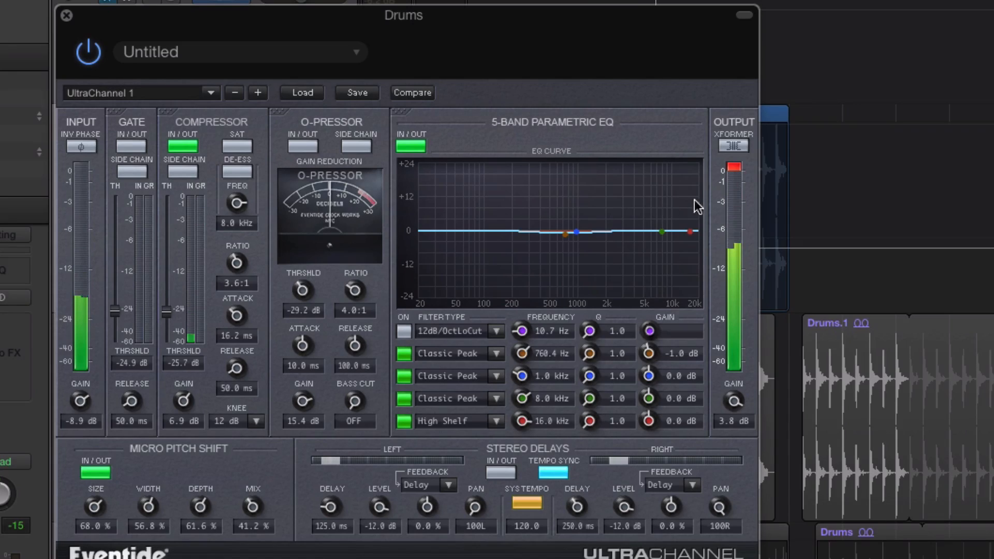
left_click_drag(739, 395, 715, 416)
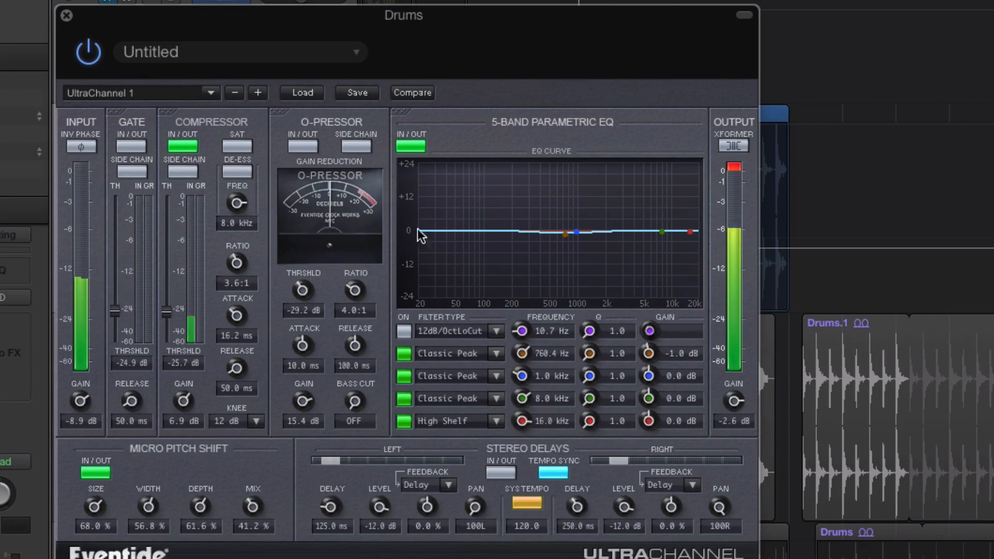
Step: Engage the O-Pressor with the output gain lowered to -7.2 dB, and compare the output transformer on and off, leaving it on
left_click(304, 148)
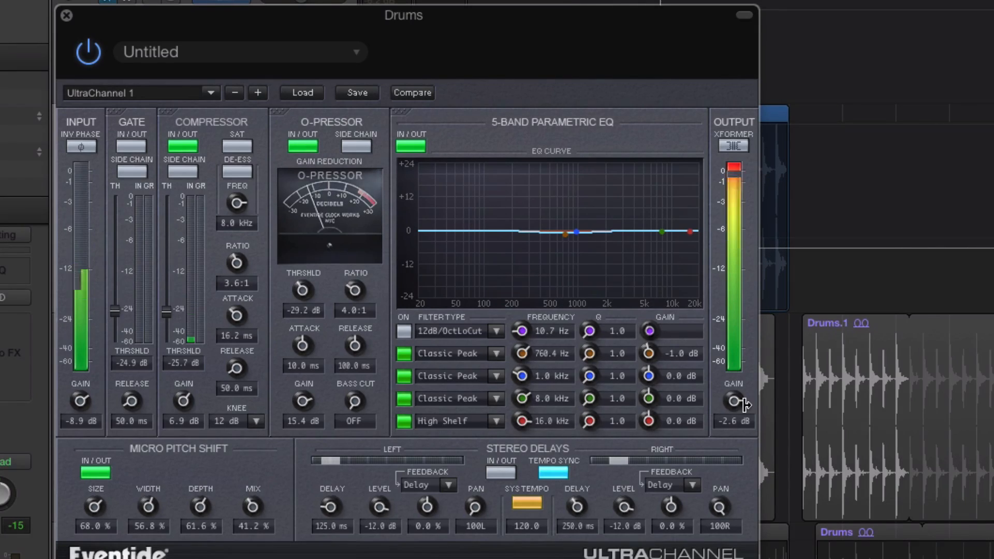
left_click_drag(735, 402, 735, 415)
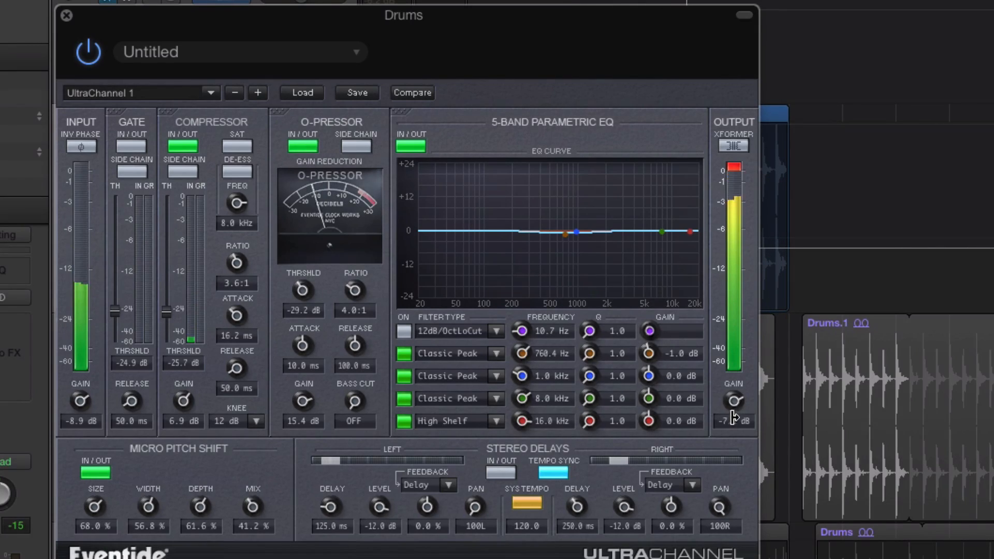
left_click(733, 147)
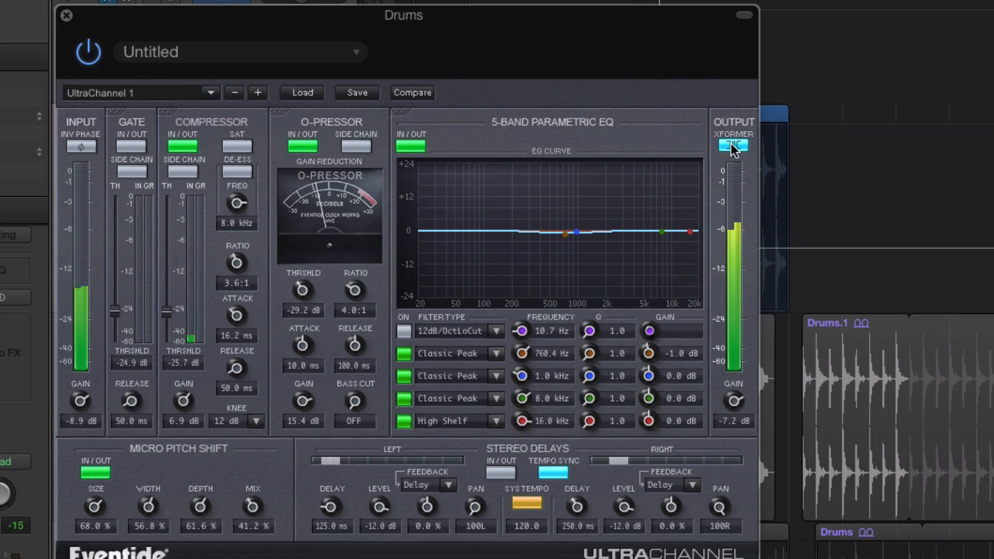
left_click(733, 147)
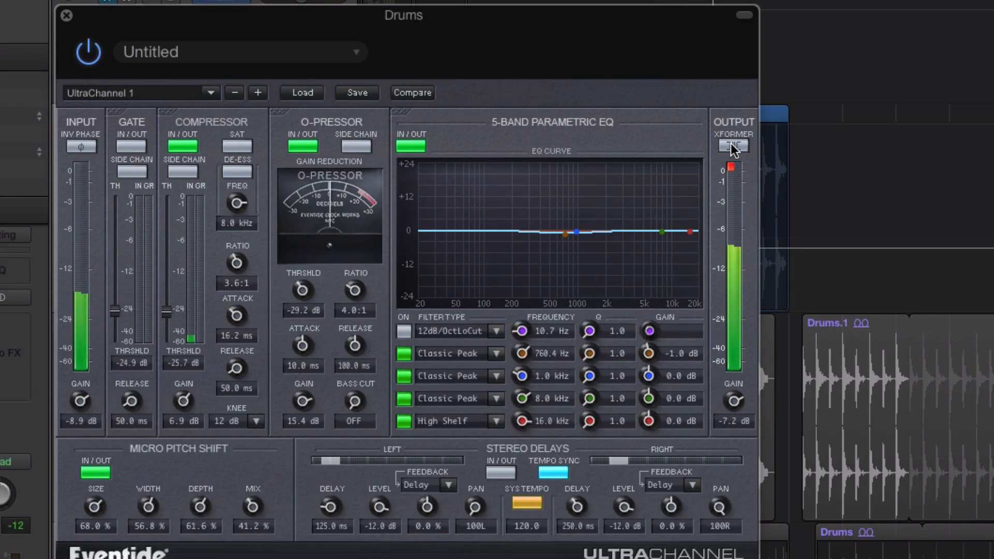
left_click(733, 147)
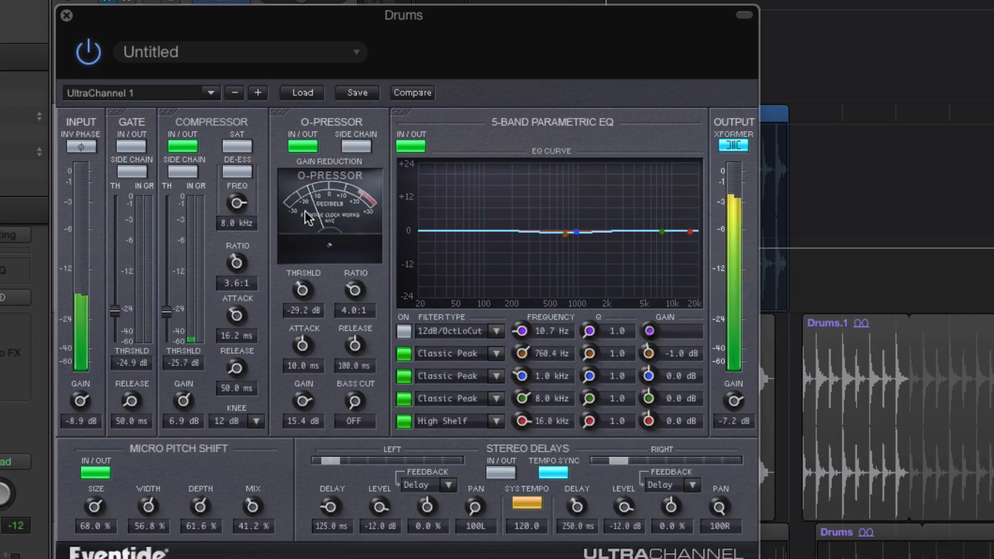
Step: Switch the O-Pressor out, compare the output transformer again and leave it on with the output gain at -2.9 dB
left_click(296, 145)
left_click(737, 142)
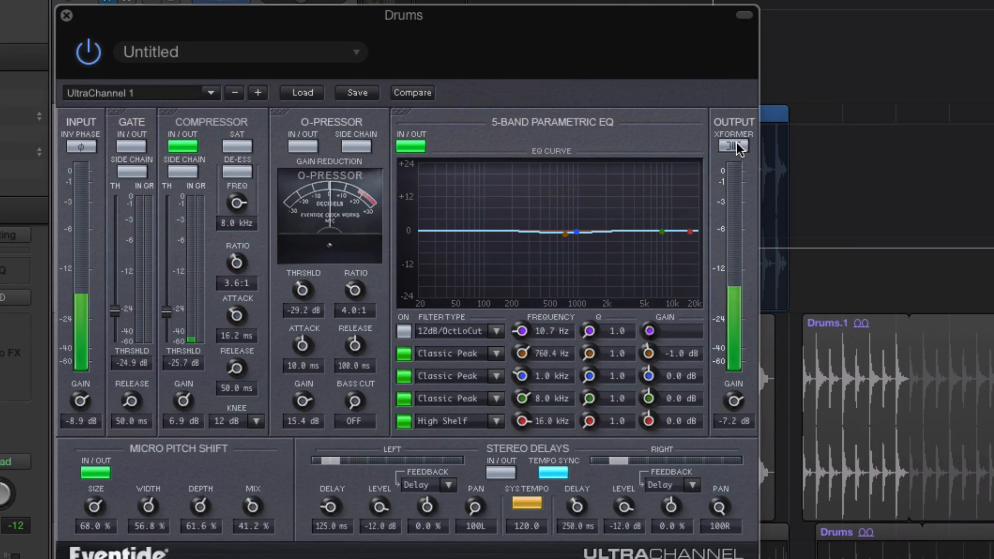
left_click(736, 141)
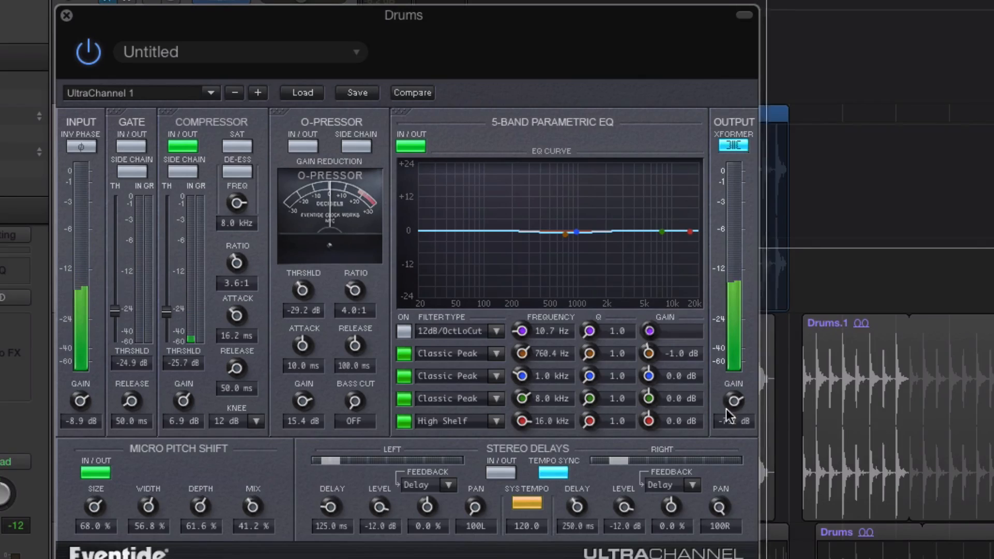
left_click_drag(733, 402, 734, 384)
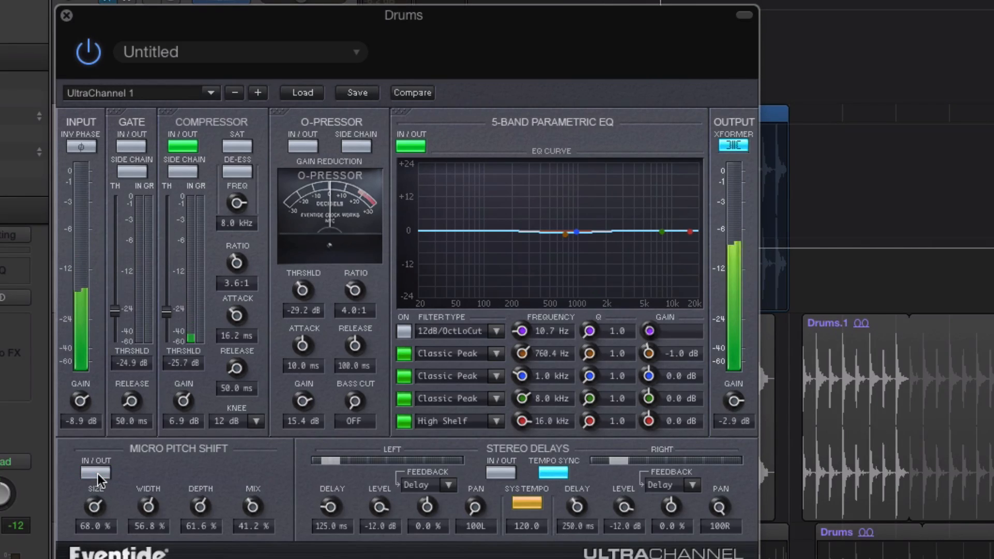
Step: Set Micro Pitch Shift to size 72.8%, width 64.4%, depth 78.8% and mix 66.0%, then audition it and leave it switched out
left_click_drag(95, 512, 196, 486)
mouse_move(252, 467)
left_mouse_down()
mouse_move(250, 420)
mouse_move(250, 465)
left_mouse_up()
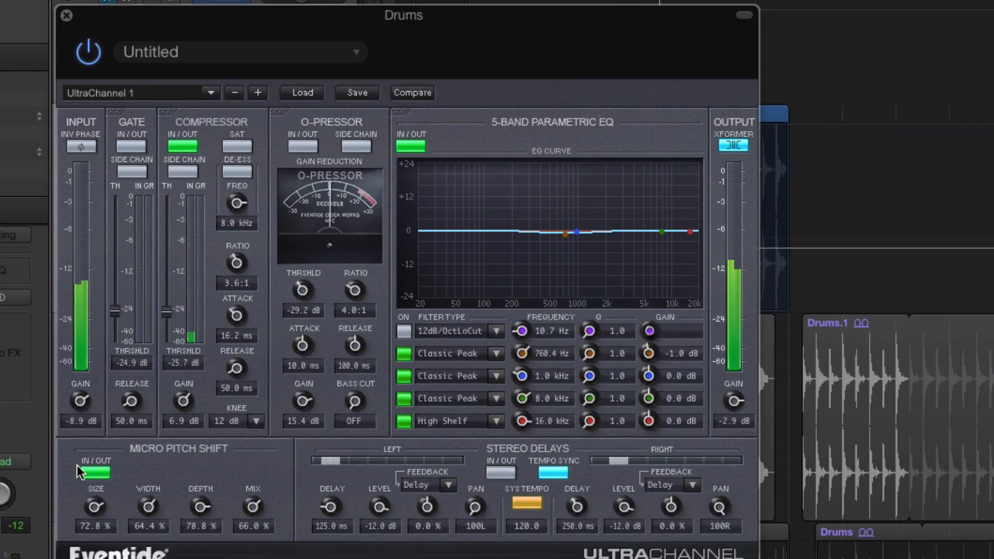
left_click(93, 472)
left_click(93, 472)
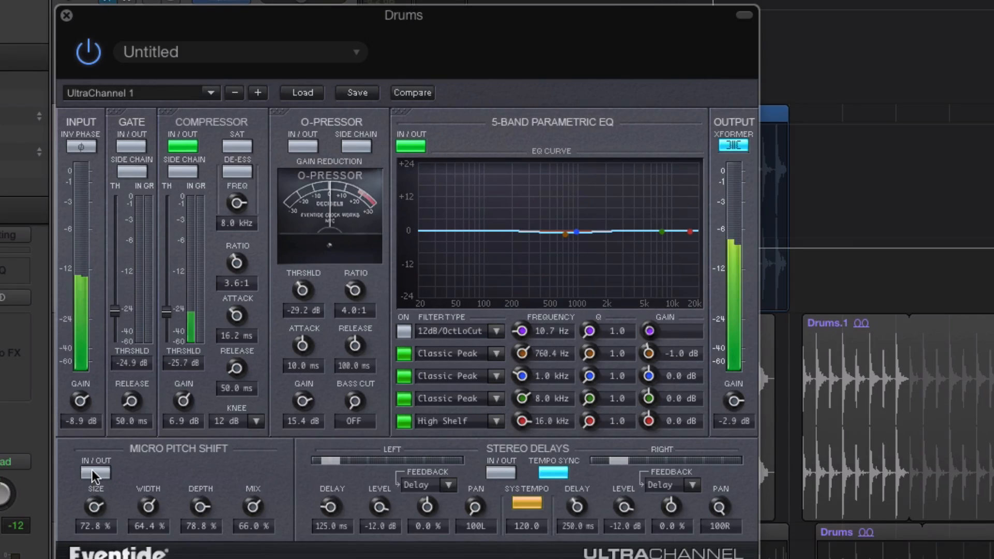
left_click(92, 471)
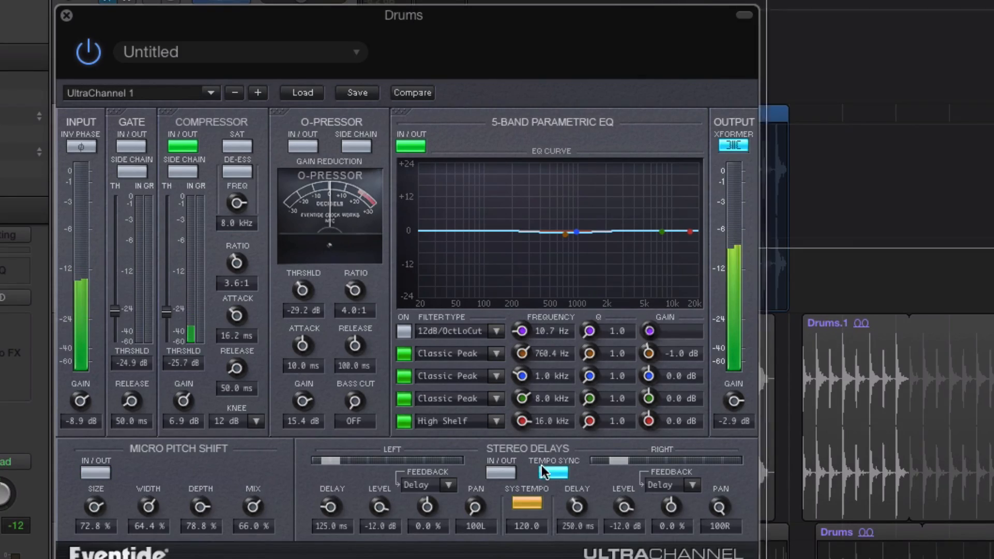
Step: Audition the drums with UltraChannel's stereo delays engaged, and close the plug-in window
left_click(500, 473)
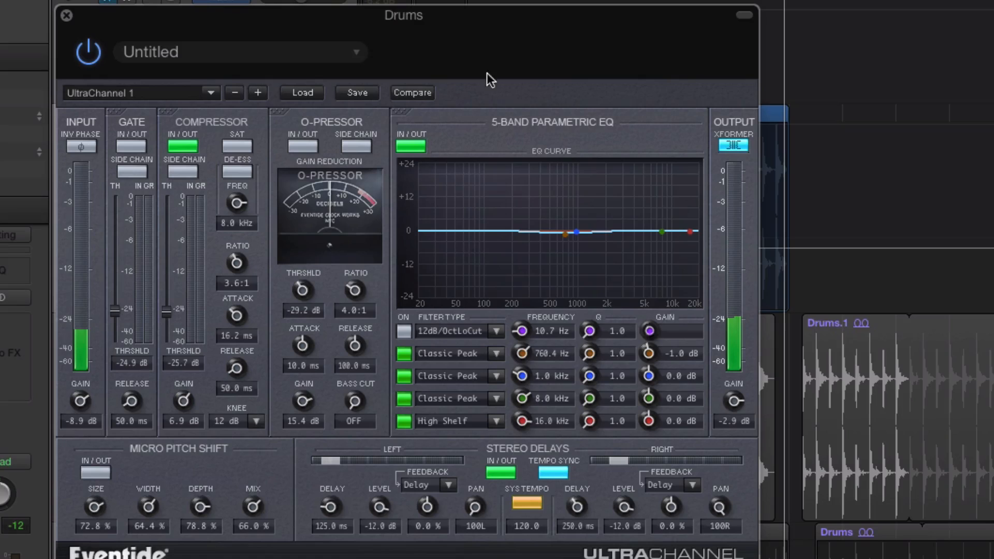
left_click(66, 19)
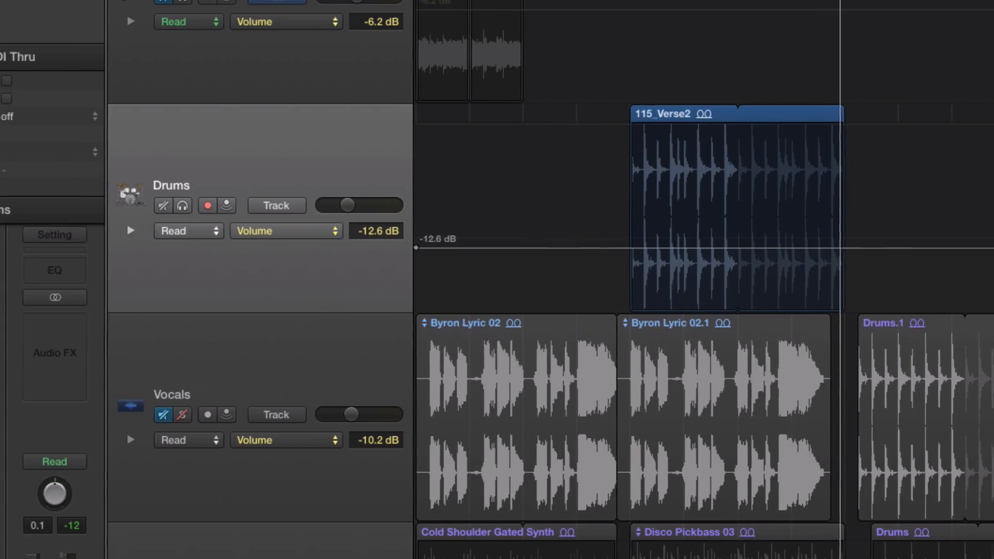
Step: Open EChannel on the Drums track and toggle its output transformer
left_click(3, 339)
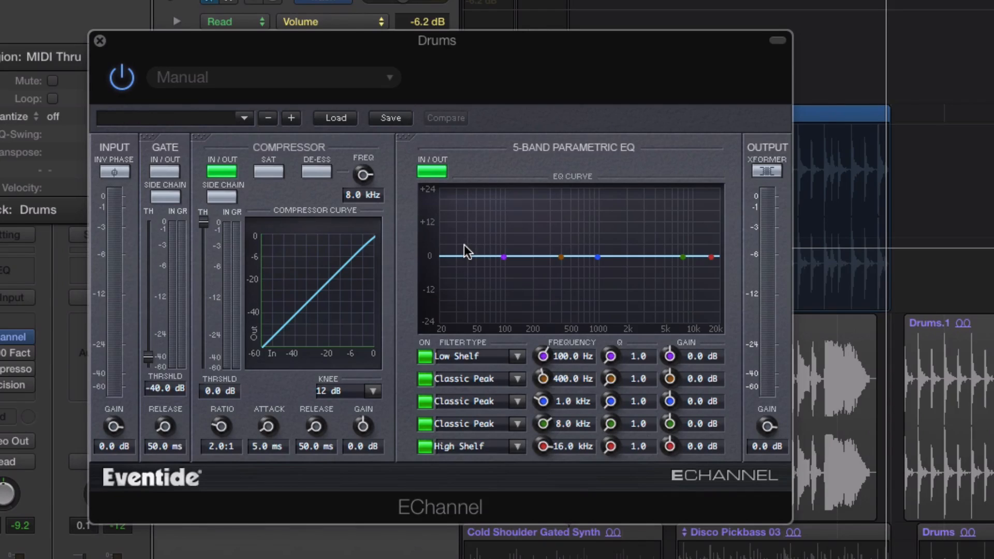
left_click(766, 174)
left_click_drag(513, 55, 514, 67)
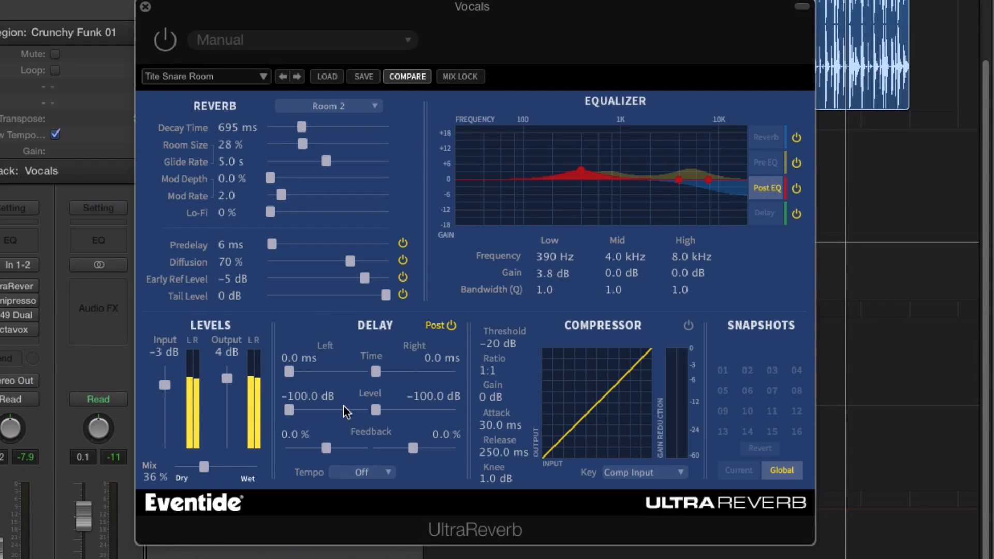
Step: Examine UltraReverb's delay placement and its Reverb, Pre EQ, Post EQ and Delay equalizer curves on the Vocals track
left_click(434, 325)
left_click(765, 137)
left_click(765, 164)
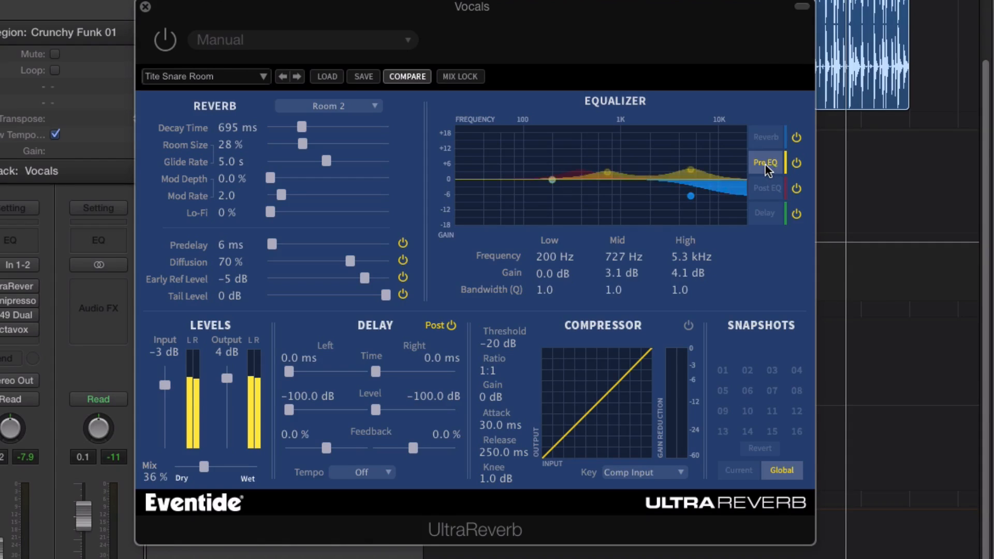
left_click(756, 187)
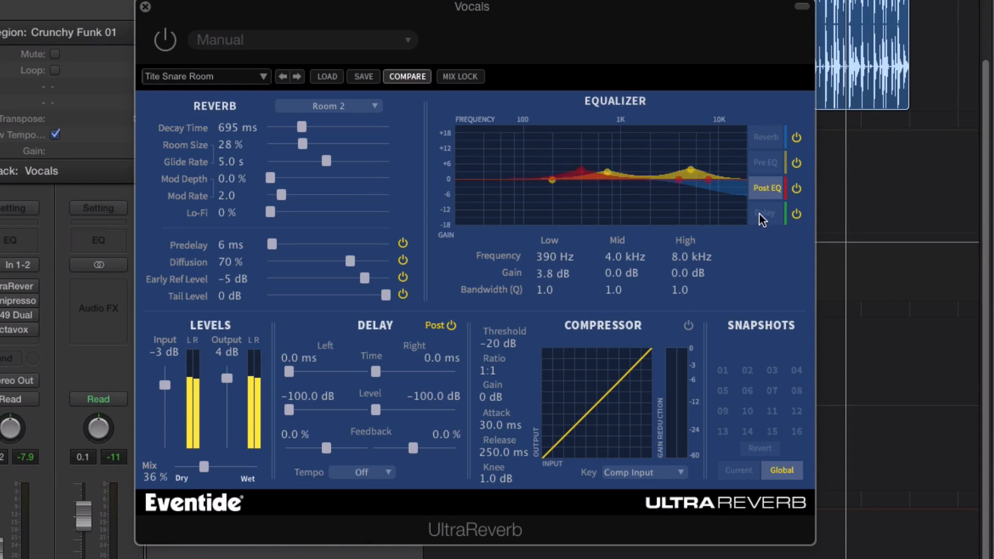
left_click(765, 212)
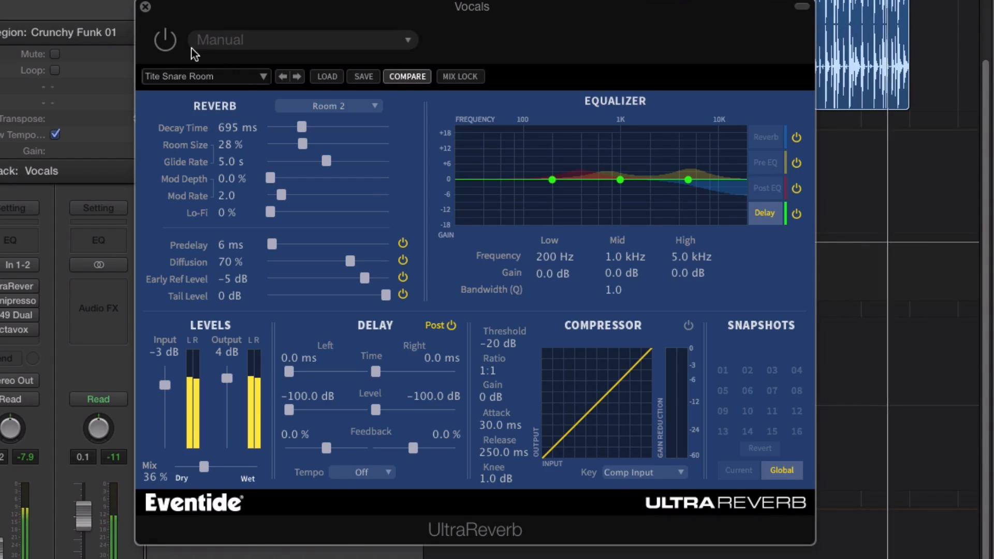
Step: Turn UltraReverb on, try the Hall 1 reverb type, and settle on Chamber 2 with the mix at 53%
left_click(167, 46)
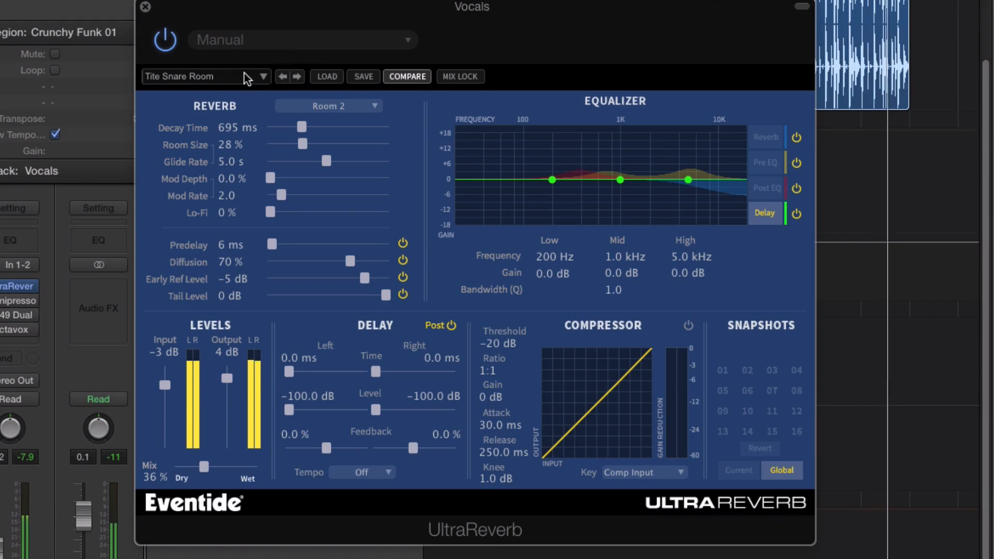
left_click(328, 107)
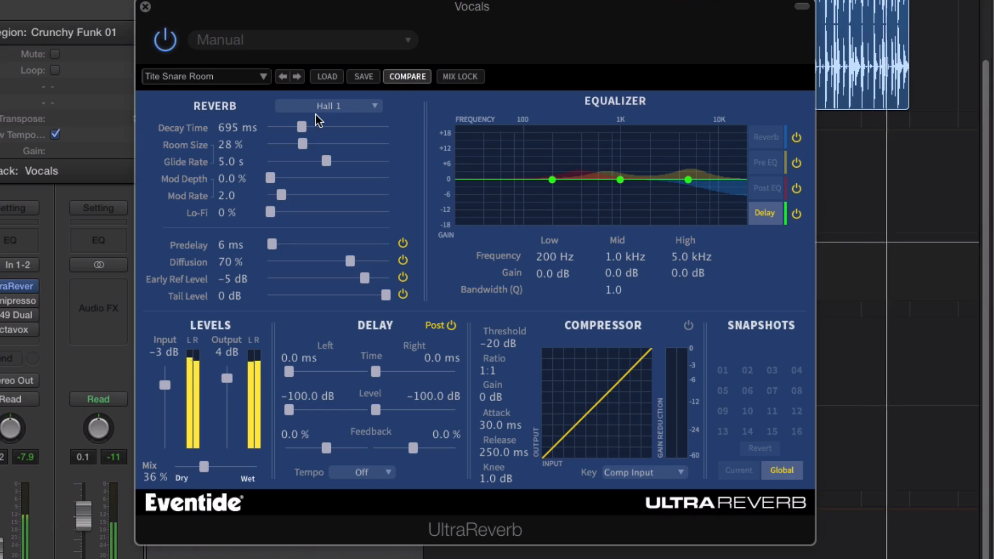
left_click(342, 103)
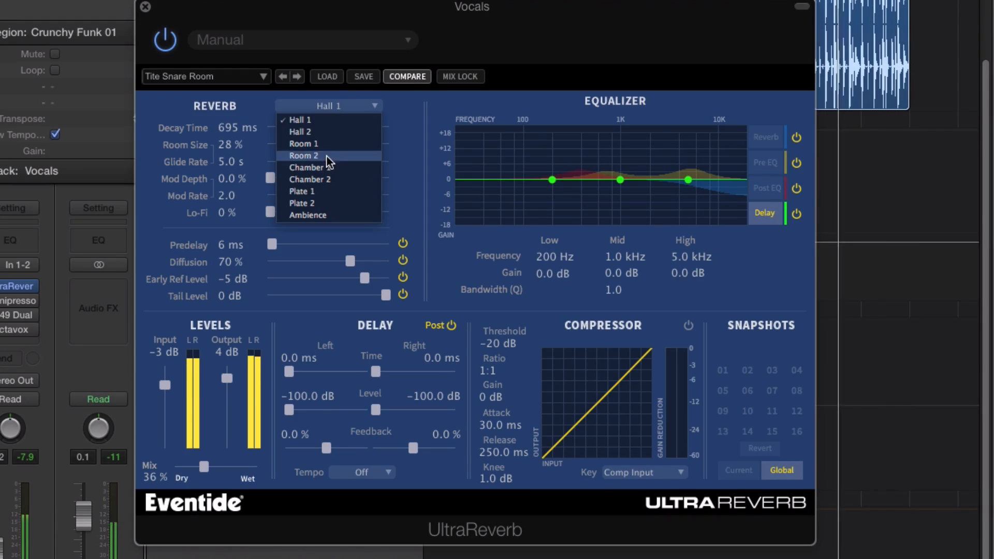
left_click(329, 179)
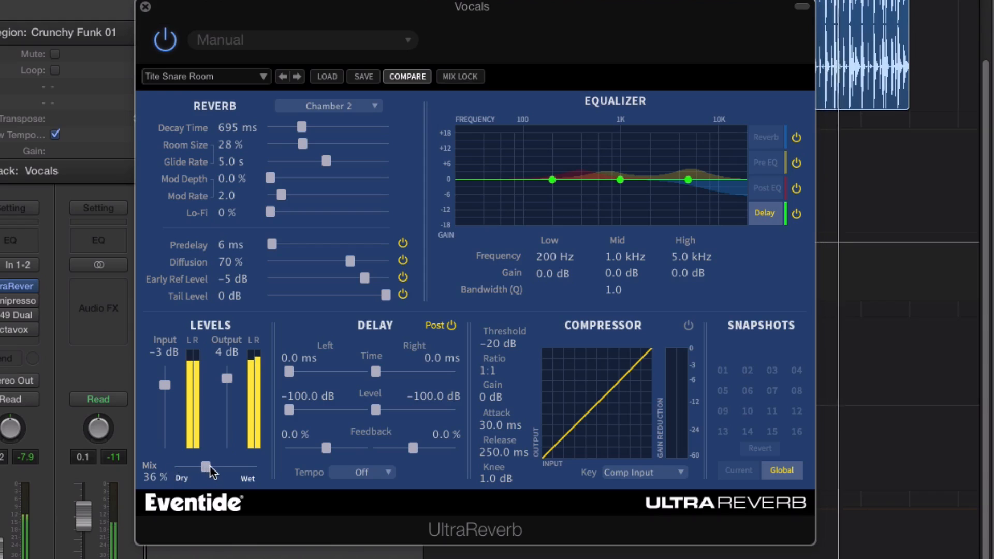
left_click_drag(210, 464, 216, 467)
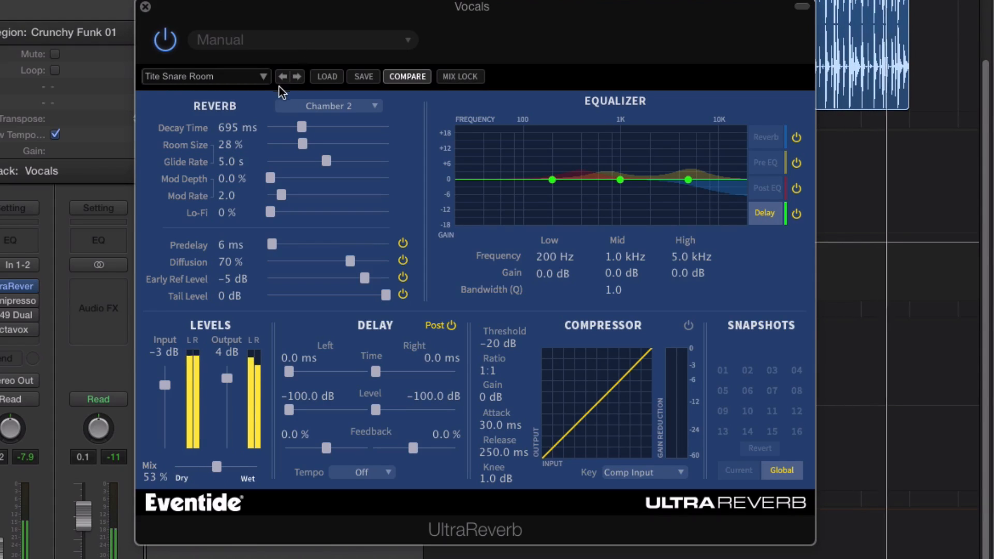
Step: Audition the UltraReverb presets Von Haleen, Big Bang Static and Cold Fusion
left_click(297, 76)
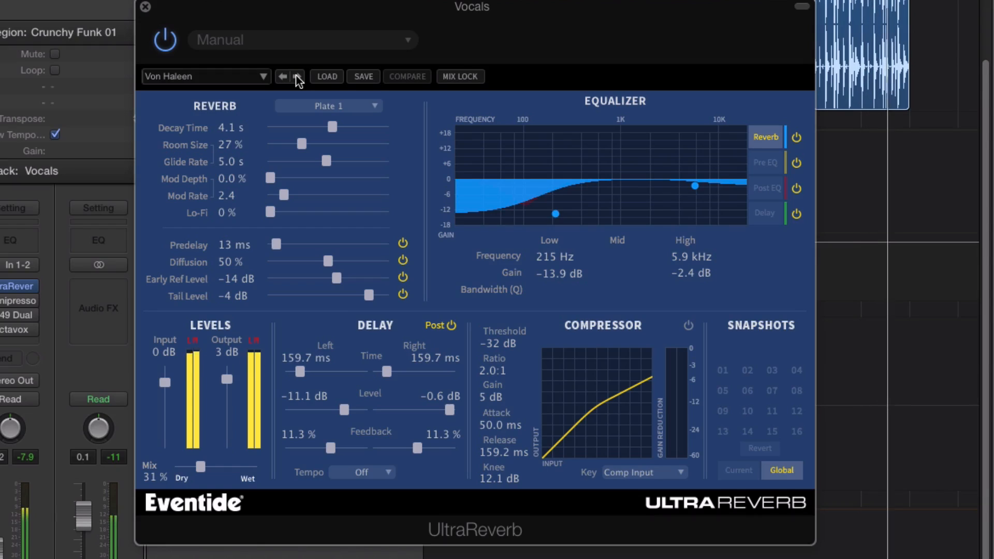
left_click(297, 76)
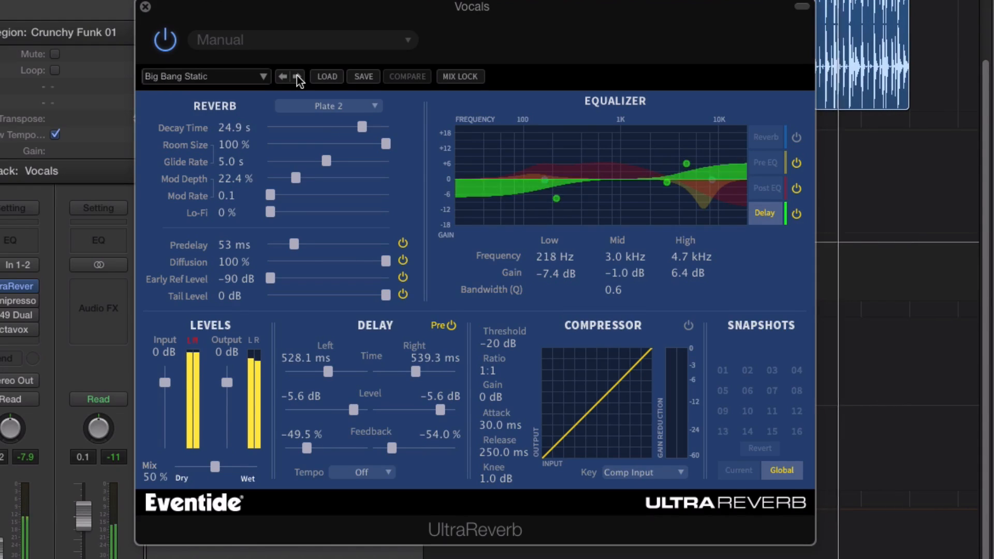
left_click(297, 77)
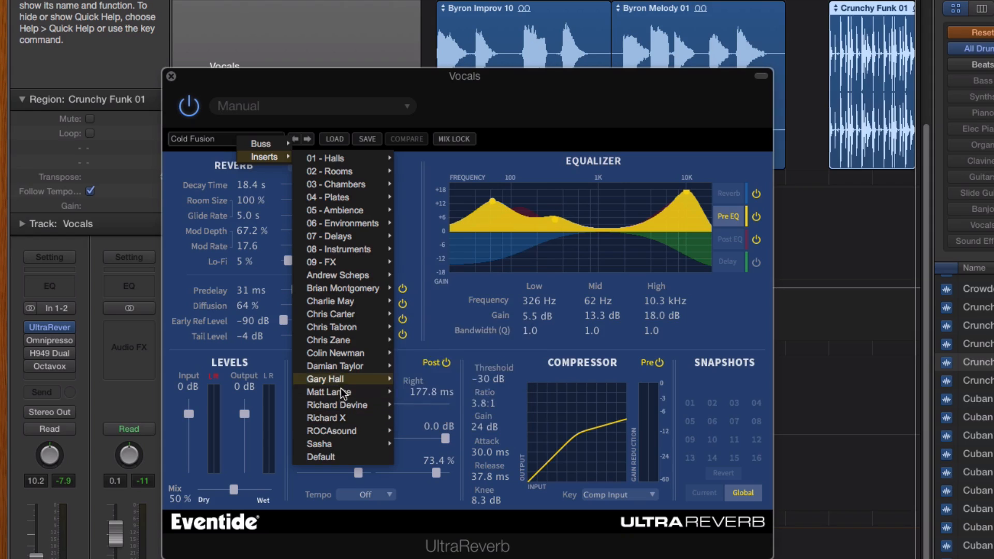
Step: Load the insert preset ML Vox Hall 1 and lower the reverb mix to 29%
mouse_move(340, 392)
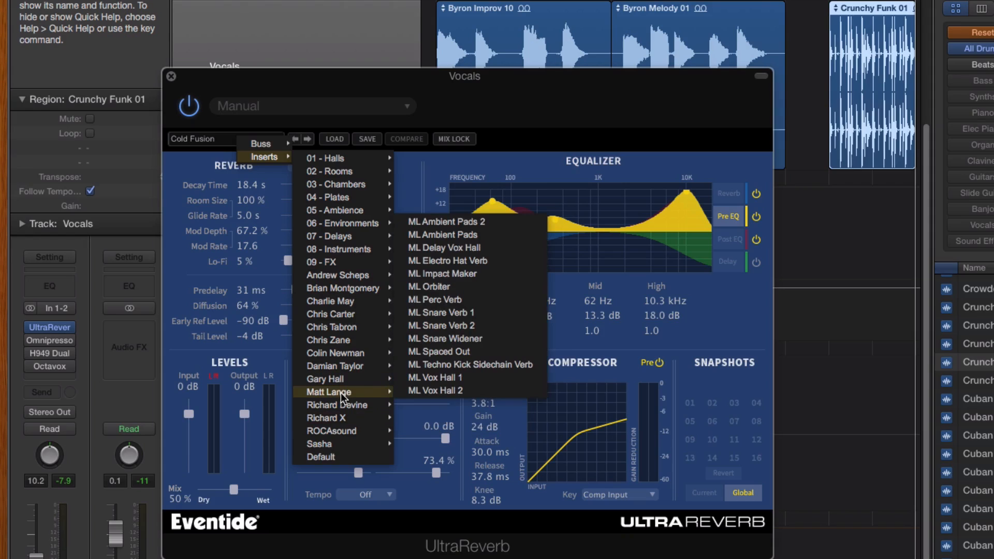
left_click(443, 376)
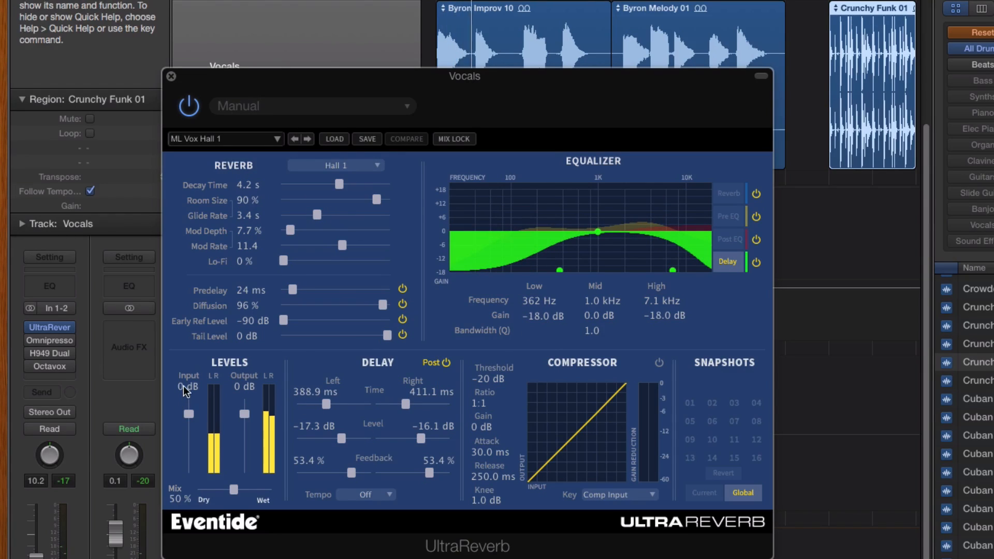
left_click_drag(237, 491, 218, 492)
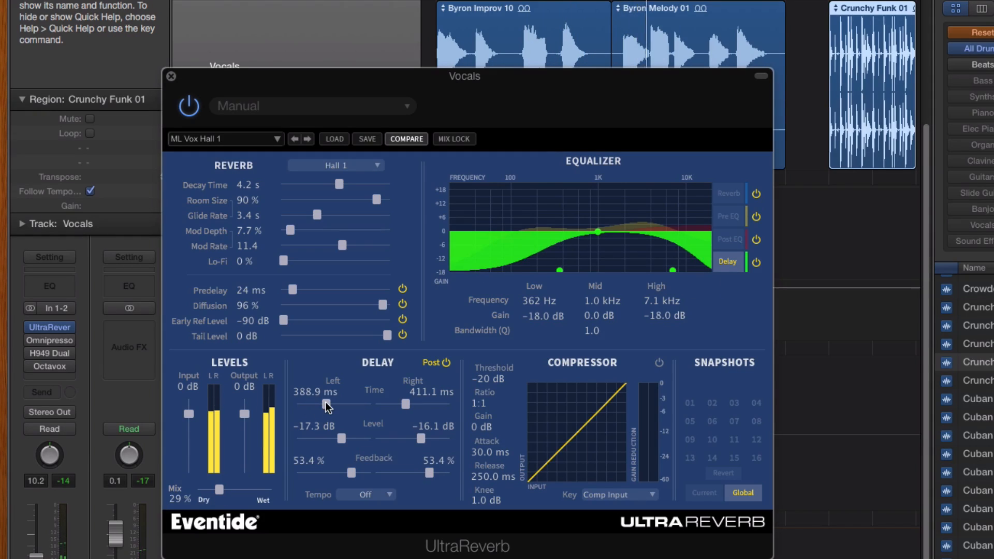
Step: Review the Post EQ and Pre EQ curves, change the reverb type to Plate 1, and set the glide rate to 250 ms
left_click(729, 240)
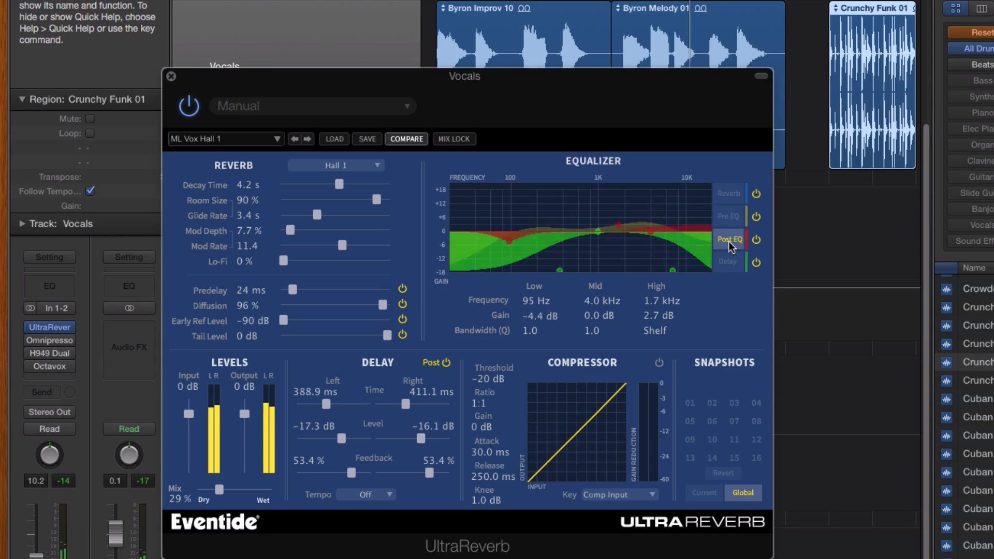
left_click(728, 219)
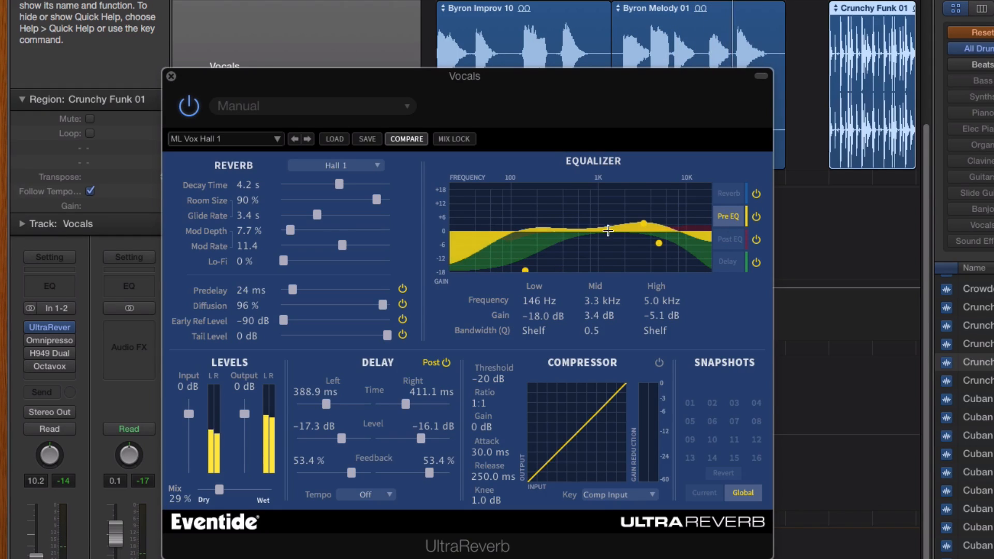
left_click(350, 165)
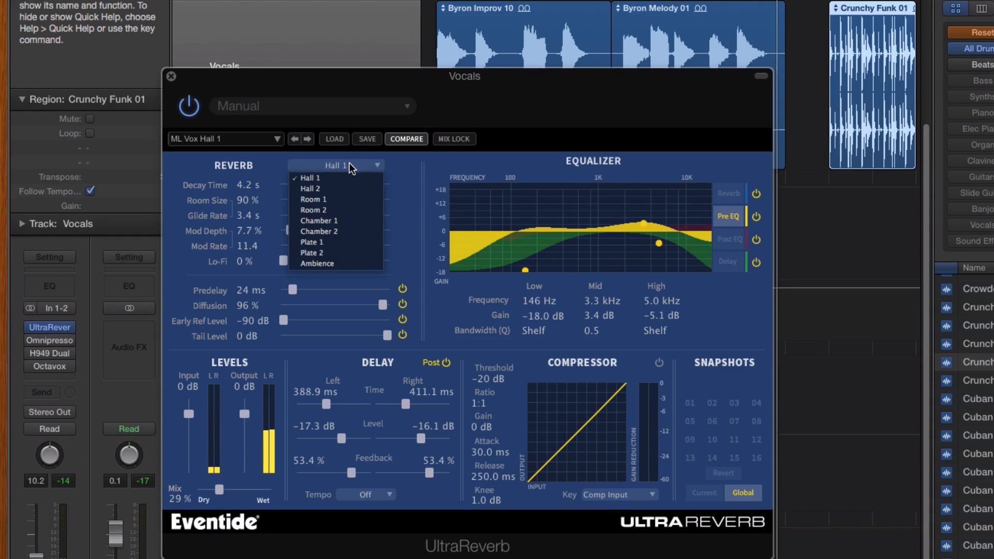
left_click(311, 242)
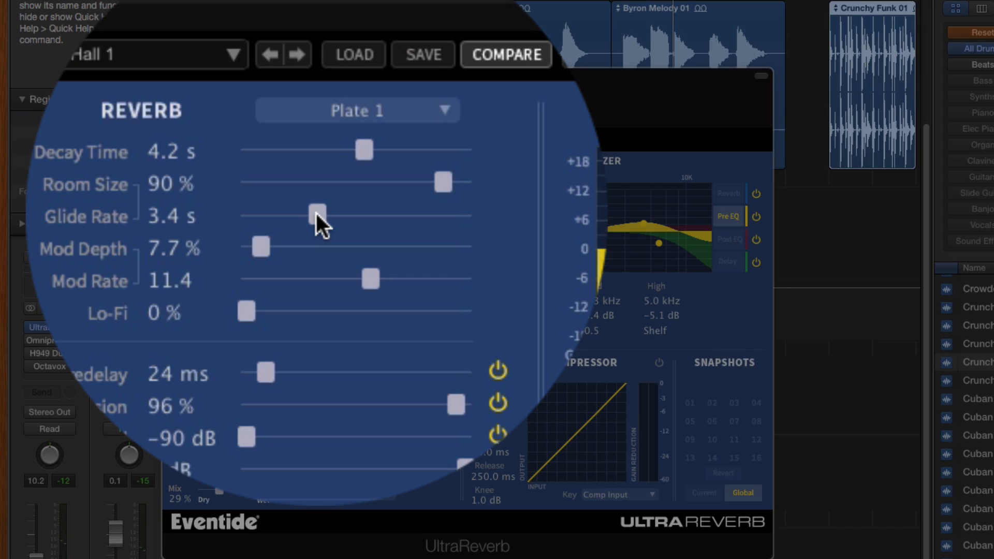
left_click_drag(316, 213, 239, 213)
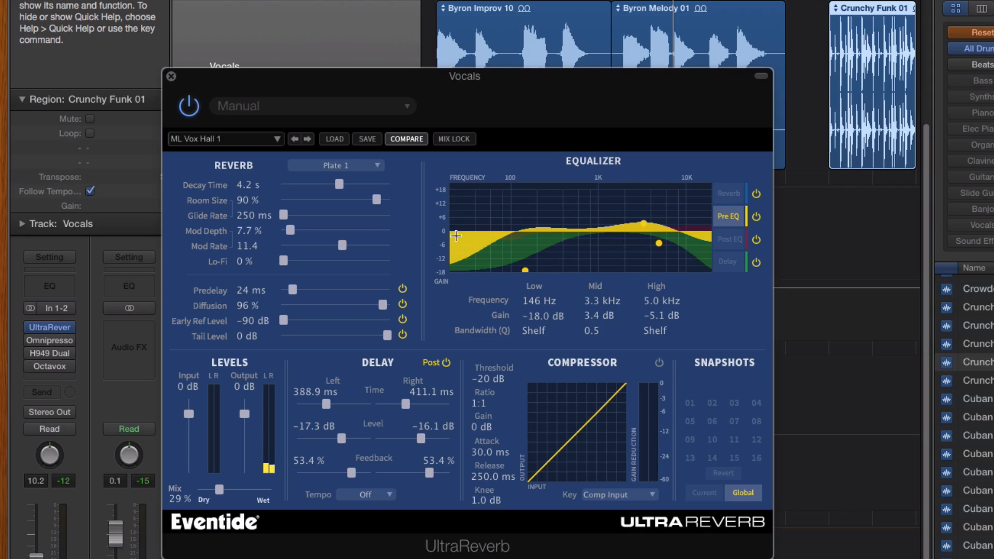
Step: Load the ML Vox Hall 2 preset and raise its glide rate to 10.0 s
left_click(303, 140)
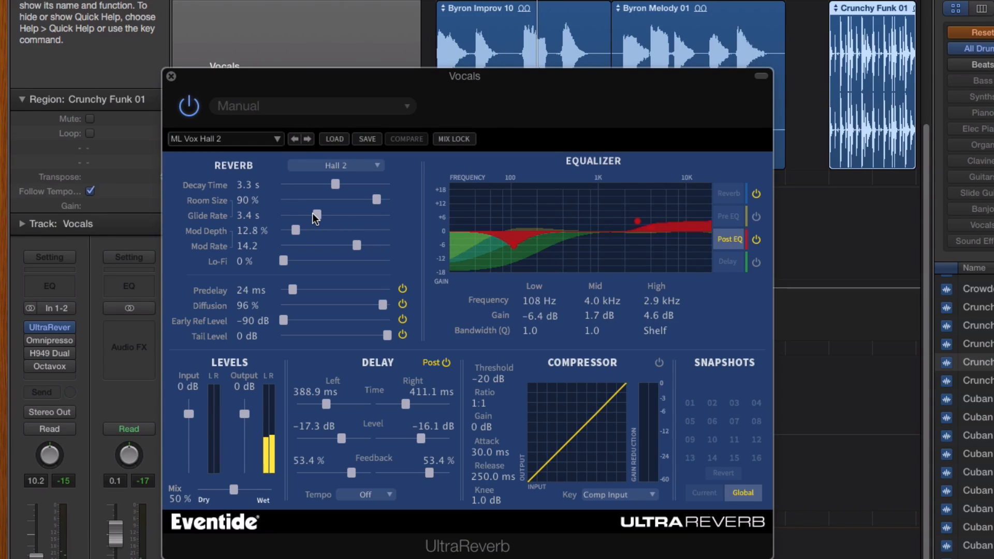
left_click_drag(316, 217, 449, 227)
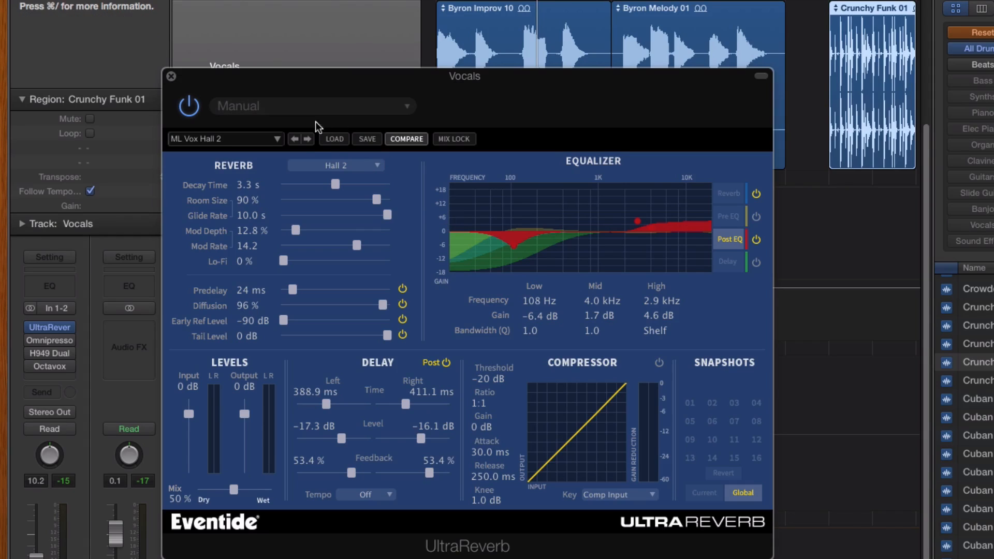
Step: Load the Attack Snares preset, set the delay times to 7/16 left and Max (1 s) right, and lower the input level to -22 dB
left_click(308, 139)
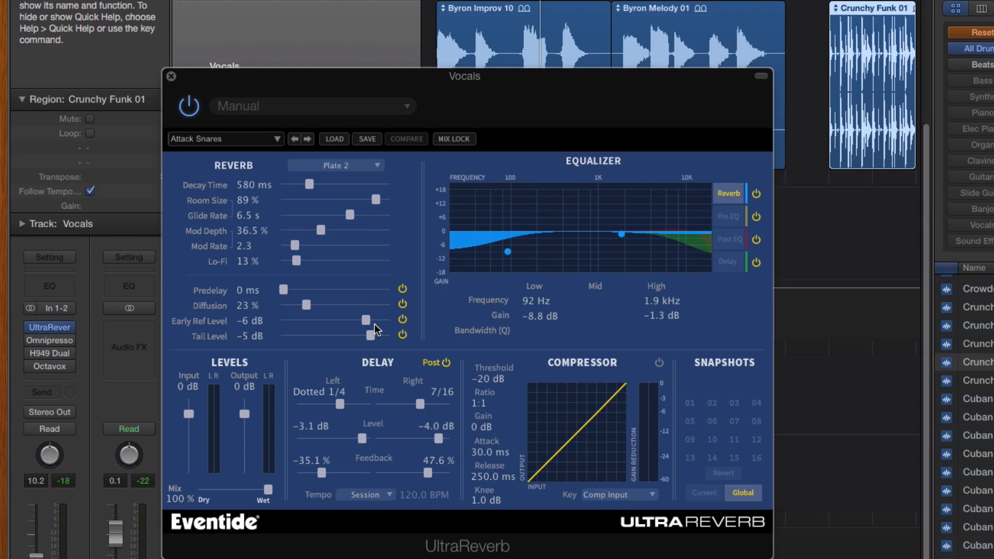
mouse_move(340, 404)
left_mouse_down()
mouse_move(359, 405)
mouse_move(351, 407)
left_mouse_up()
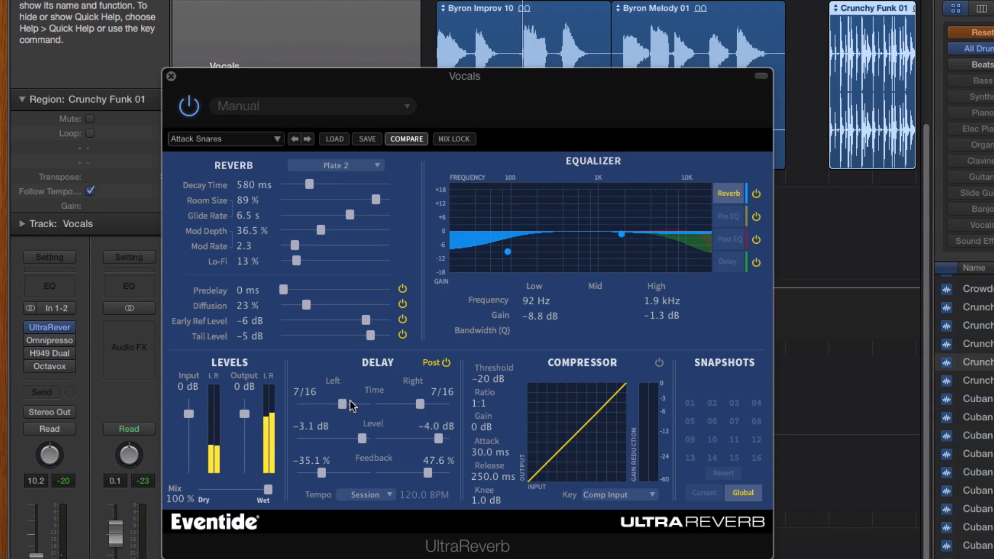
left_click_drag(420, 404, 425, 403)
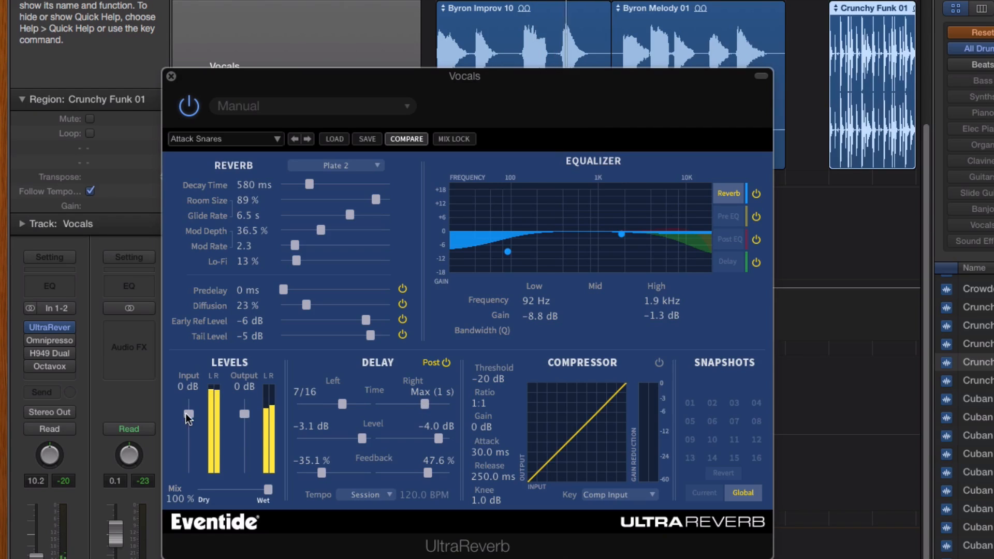
left_click_drag(189, 415, 189, 434)
Step: Load the Large Room preset from the Rooms insert presets and toggle the delay's pre/post placement
left_click(240, 139)
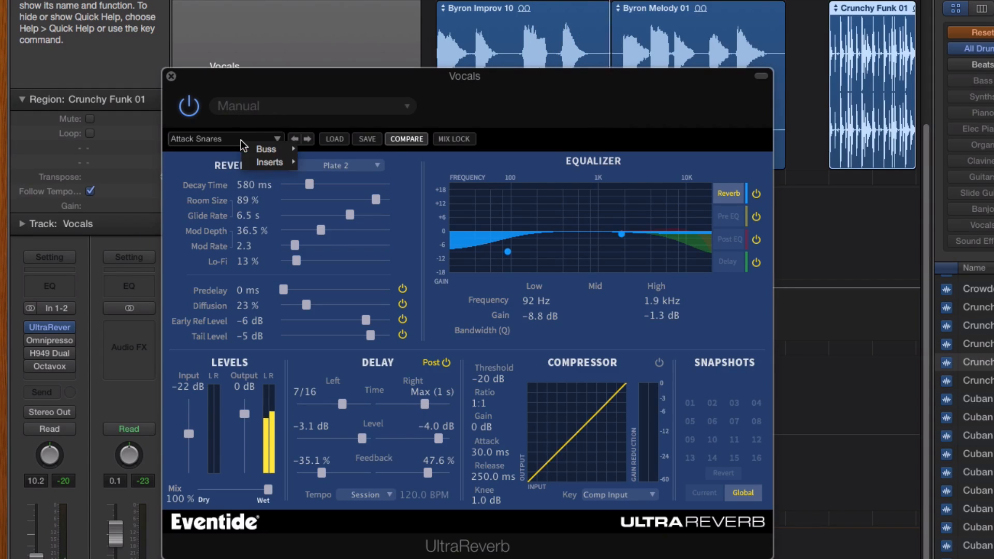
mouse_move(266, 163)
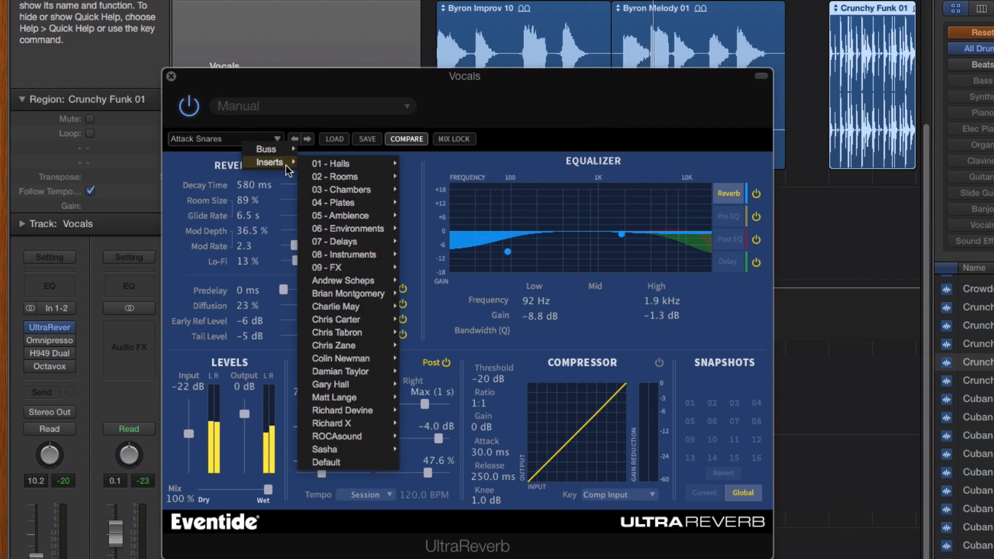
mouse_move(343, 173)
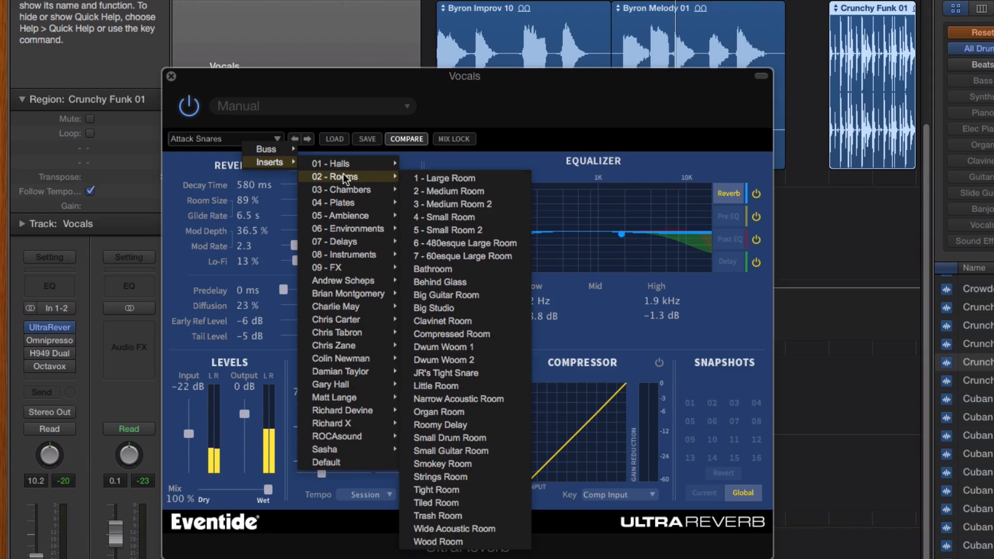
left_click(451, 180)
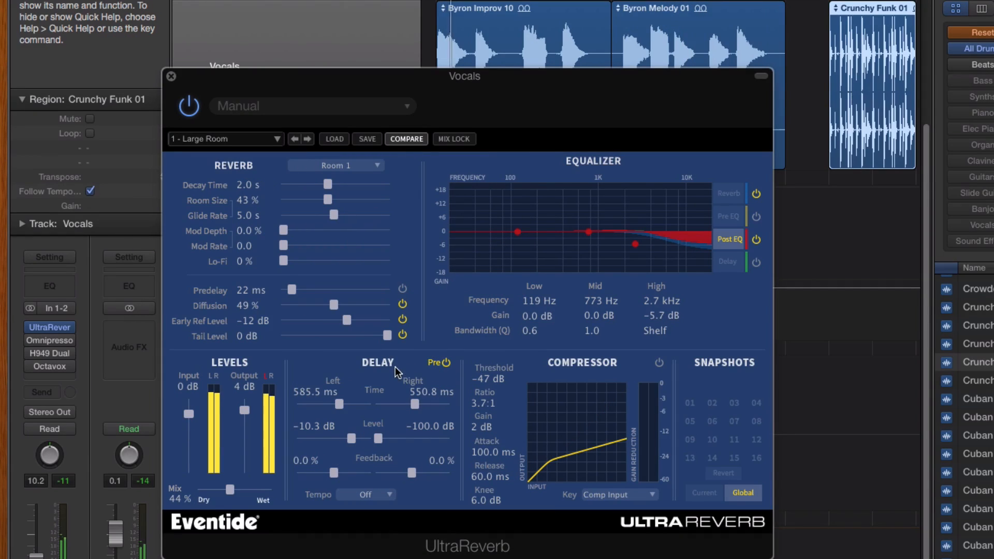
left_click(434, 362)
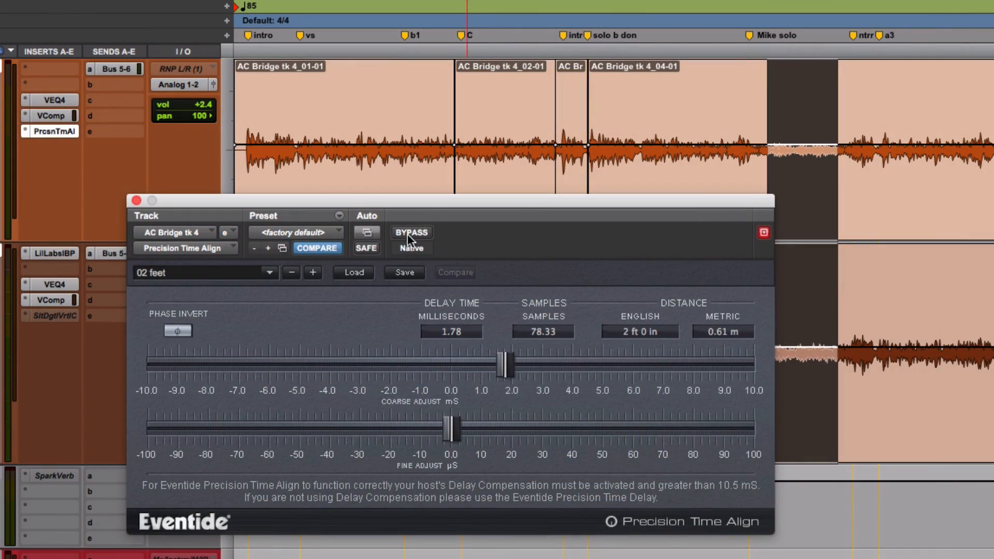
Step: Switch to Pro Tools, bypass Precision Time Align on the AC Bridge tk 4 track, and reposition its plug-in window over the tracks
left_click(409, 239)
left_click_drag(533, 203, 502, 210)
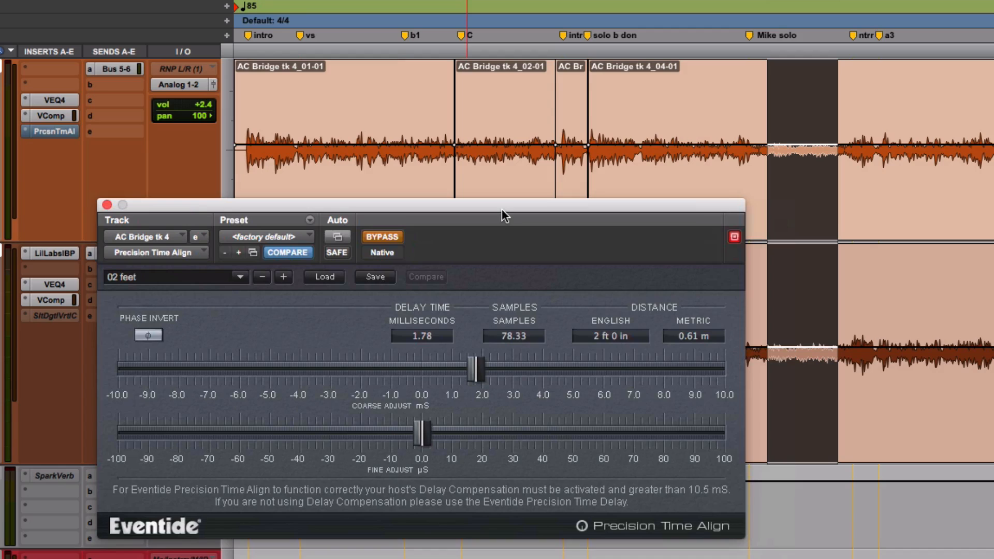
mouse_move(502, 209)
left_mouse_down()
mouse_move(529, 178)
mouse_move(517, 208)
left_mouse_up()
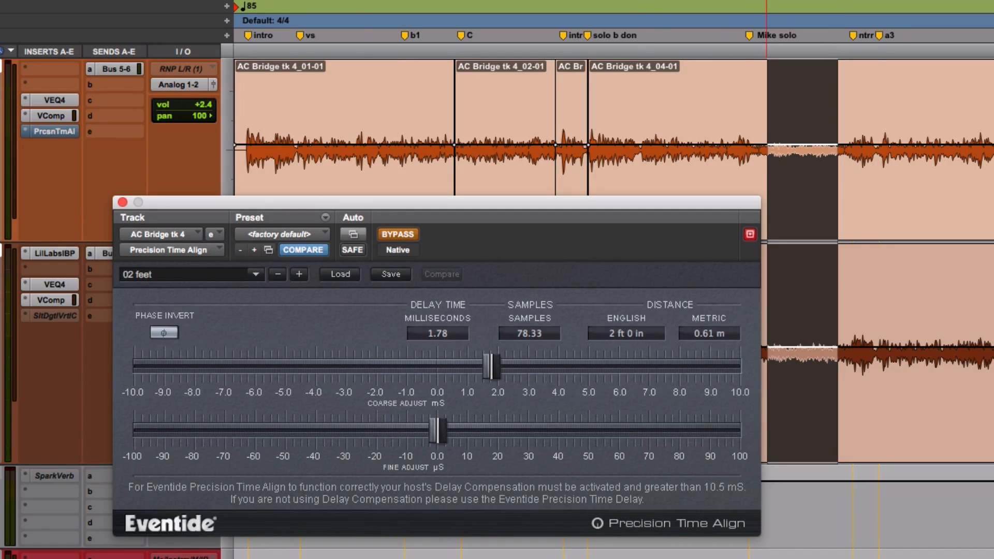
Step: Play the selected section with Precision Time Align bypassed and view its distance presets without changing the loaded one
key("space")
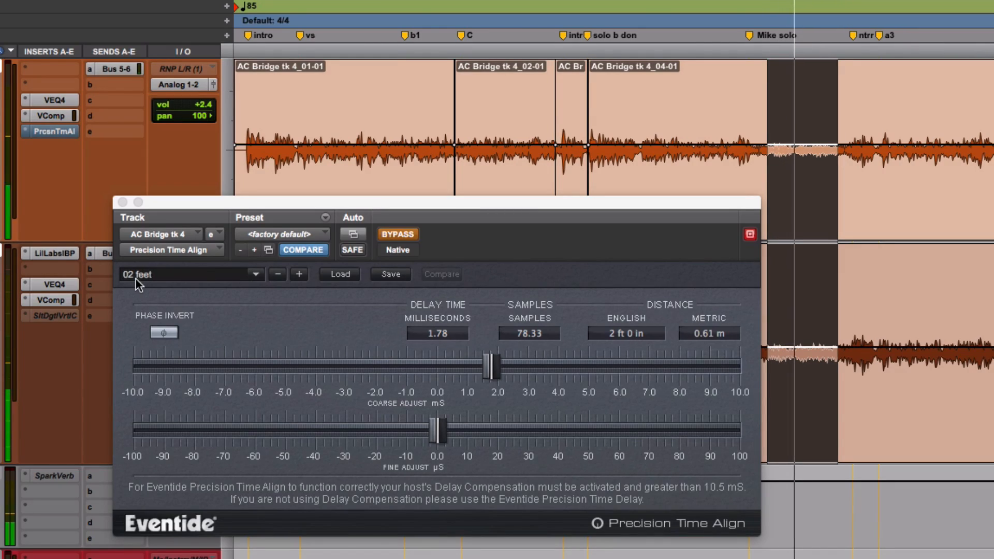
left_click(188, 275)
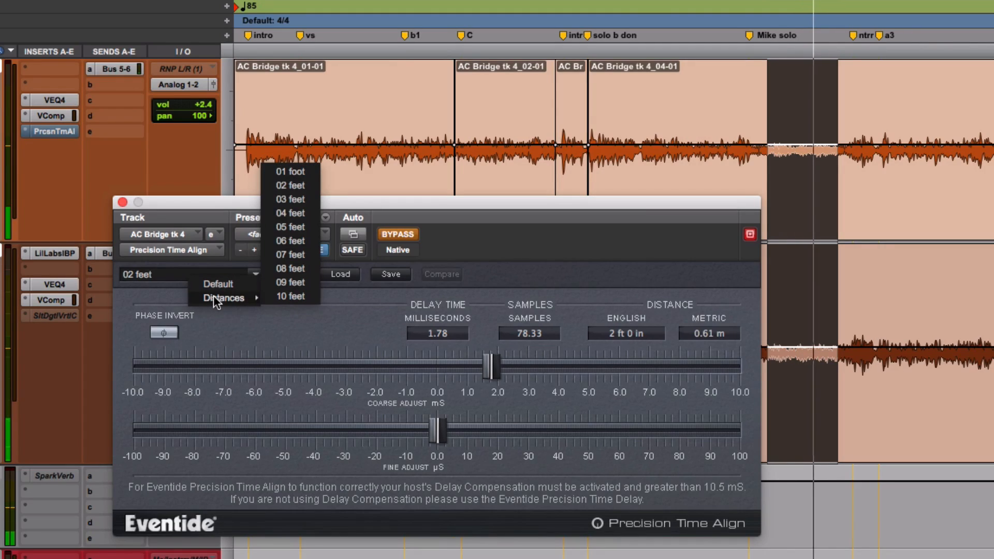
left_click(168, 277)
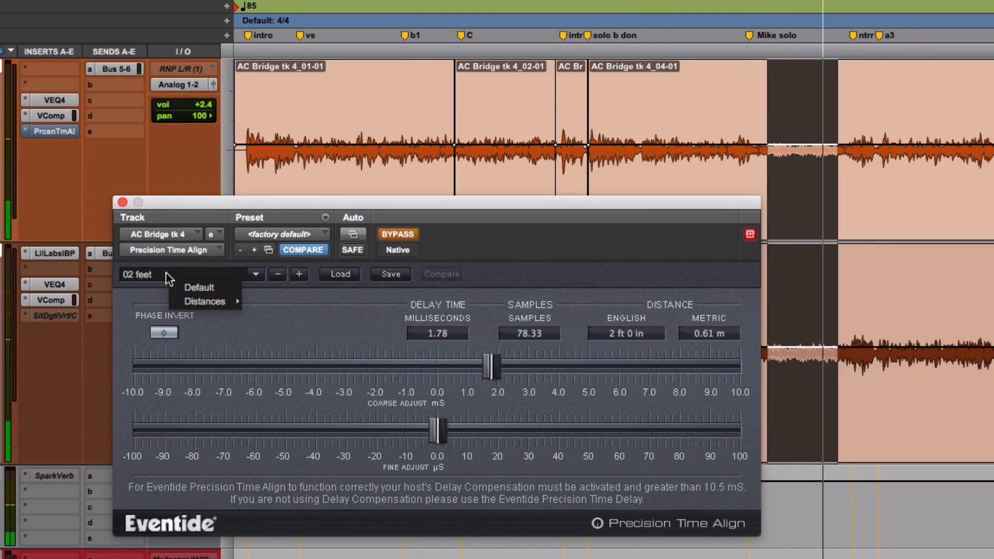
left_click(166, 272)
left_click(165, 274)
left_click(311, 331)
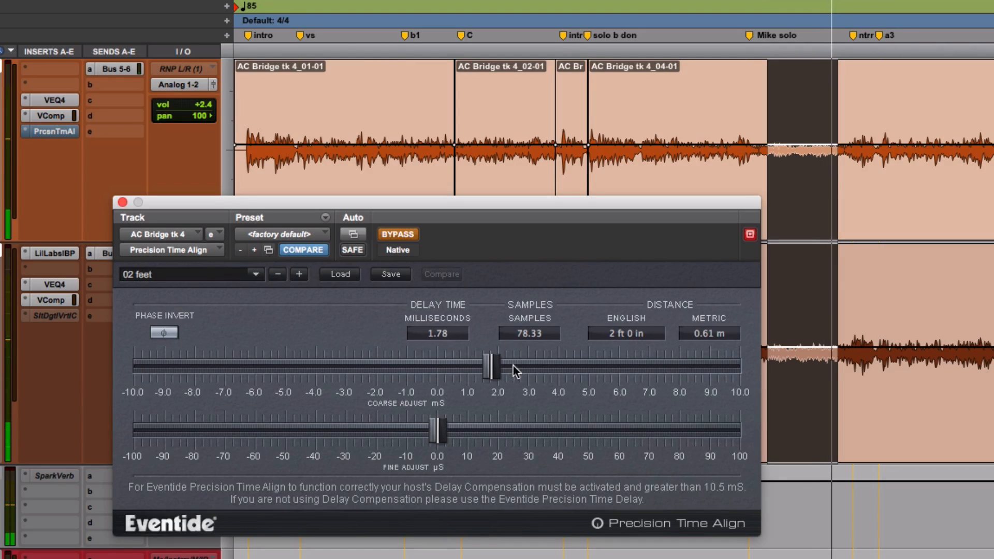
Step: Compare the playing tracks with Precision Time Align active and bypassed, leaving the plug-in active
left_click(394, 232)
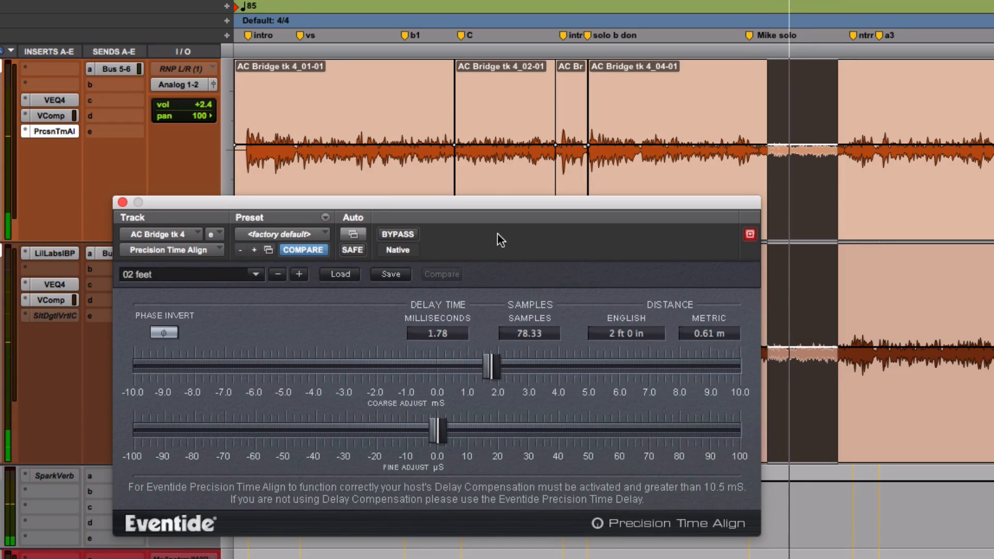
left_click(396, 234)
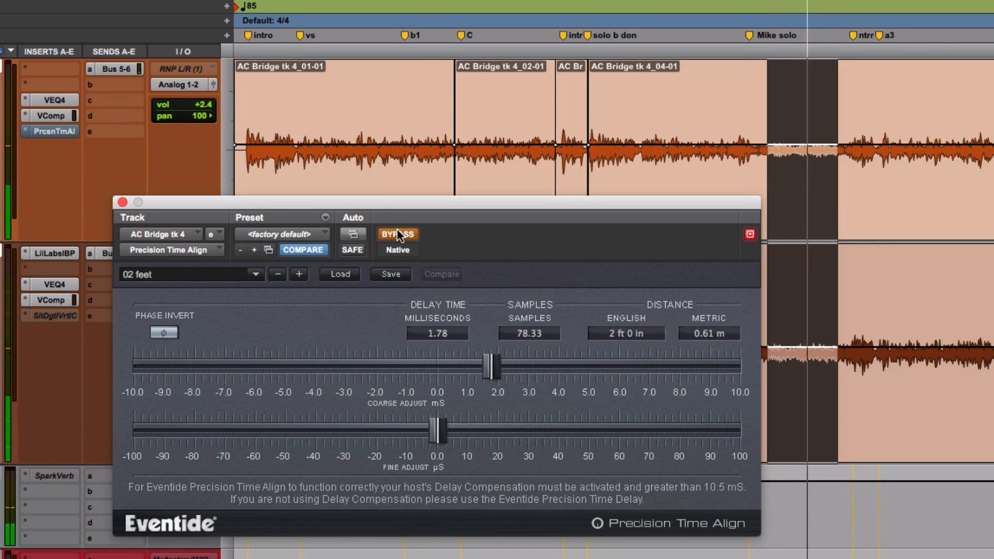
left_click(397, 232)
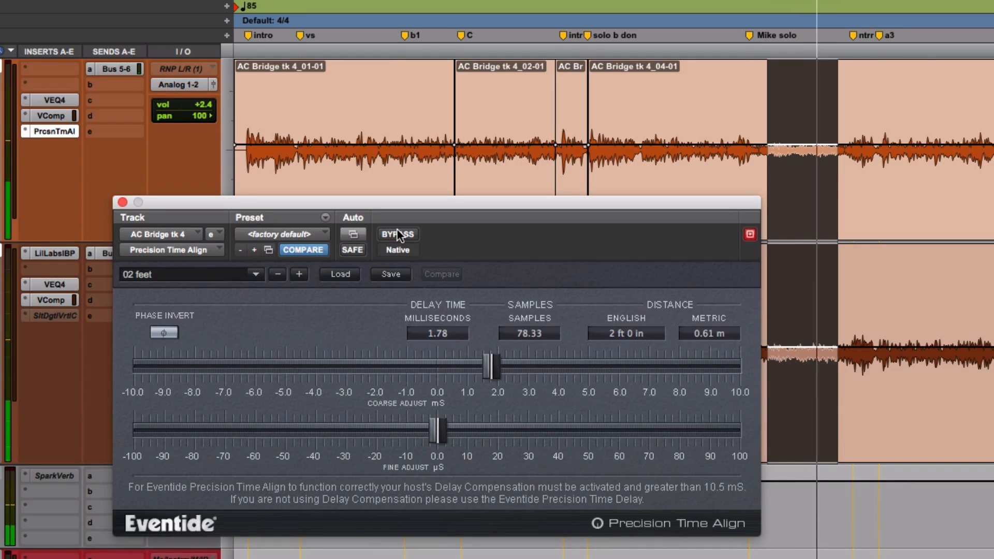